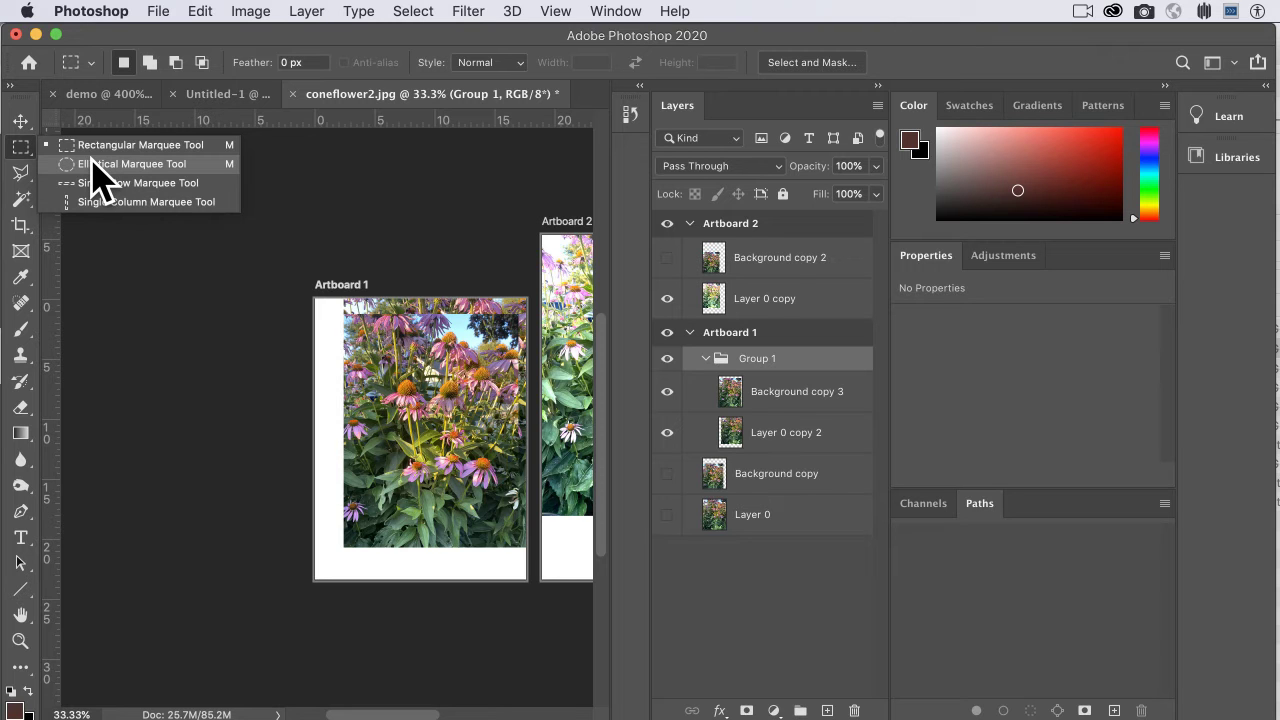
Switch to the Elliptical Marquee tool and back to the Rectangular Marquee tool.
left_click(96, 165)
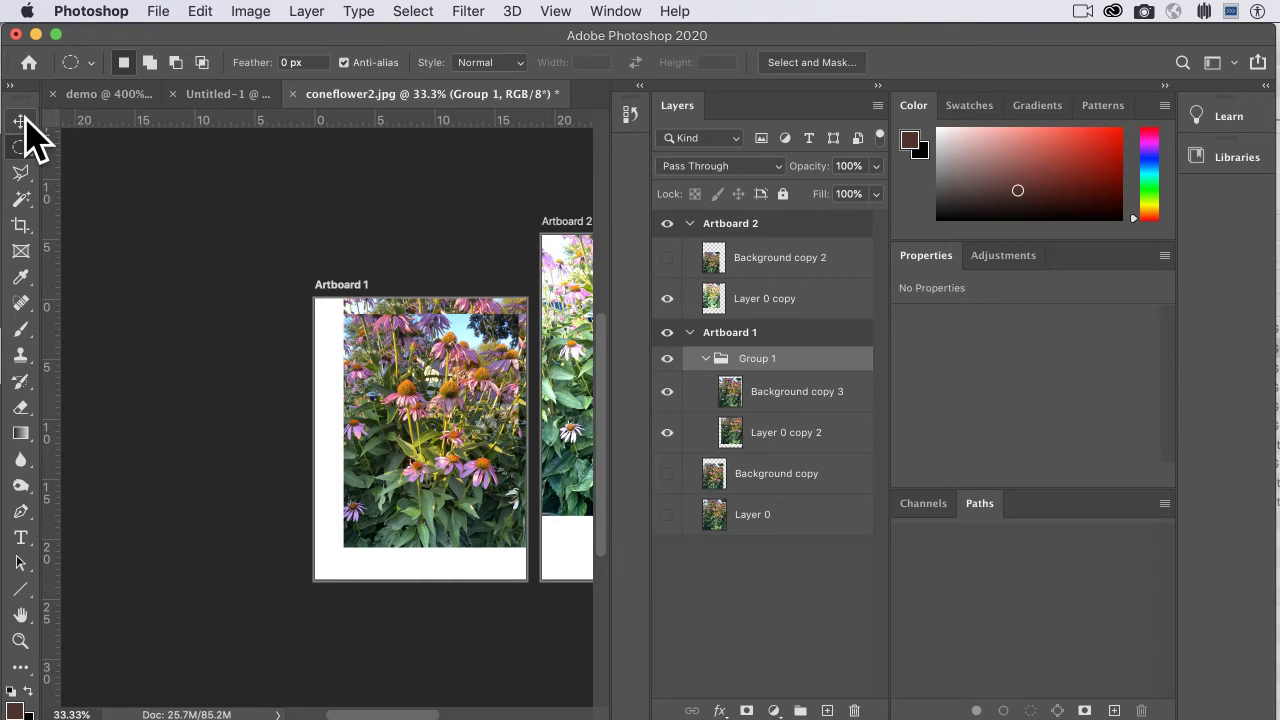
left_click_drag(21, 147, 68, 152)
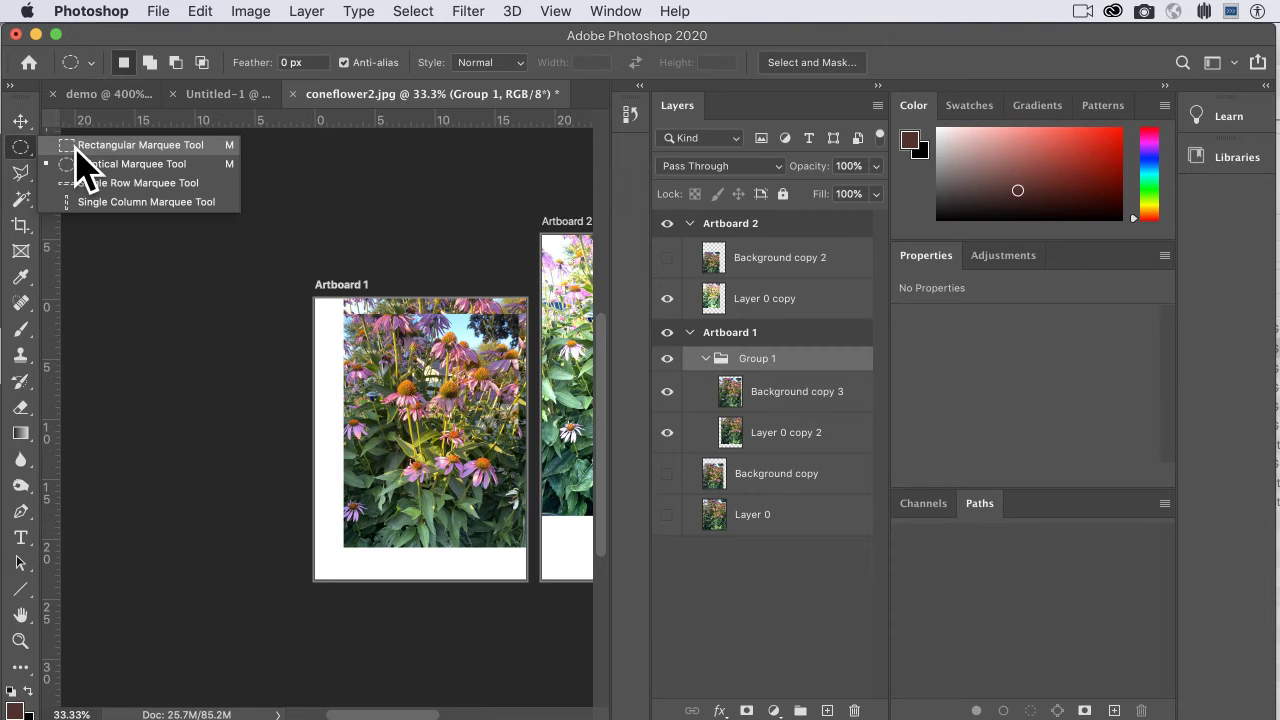
left_click(78, 146)
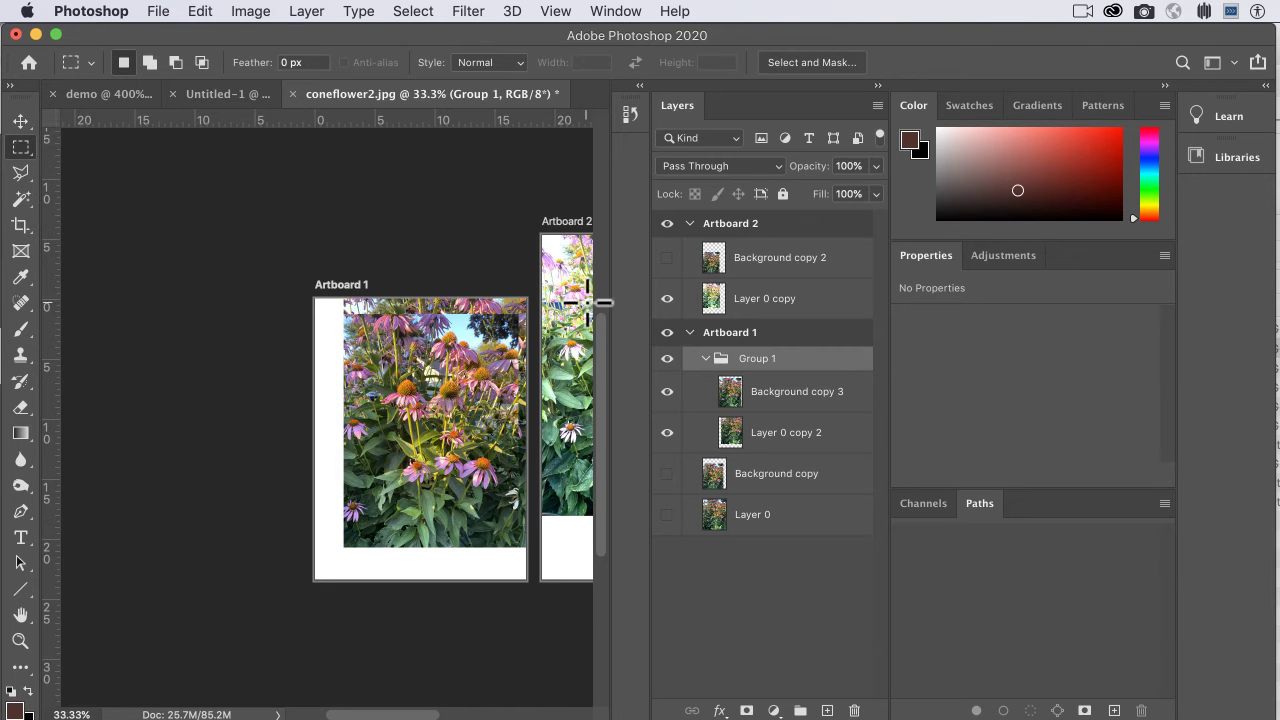
Collapse Artboard 2 in the layer list and delete Group 1 from Artboard 1.
scroll(450, 385, "right", 5)
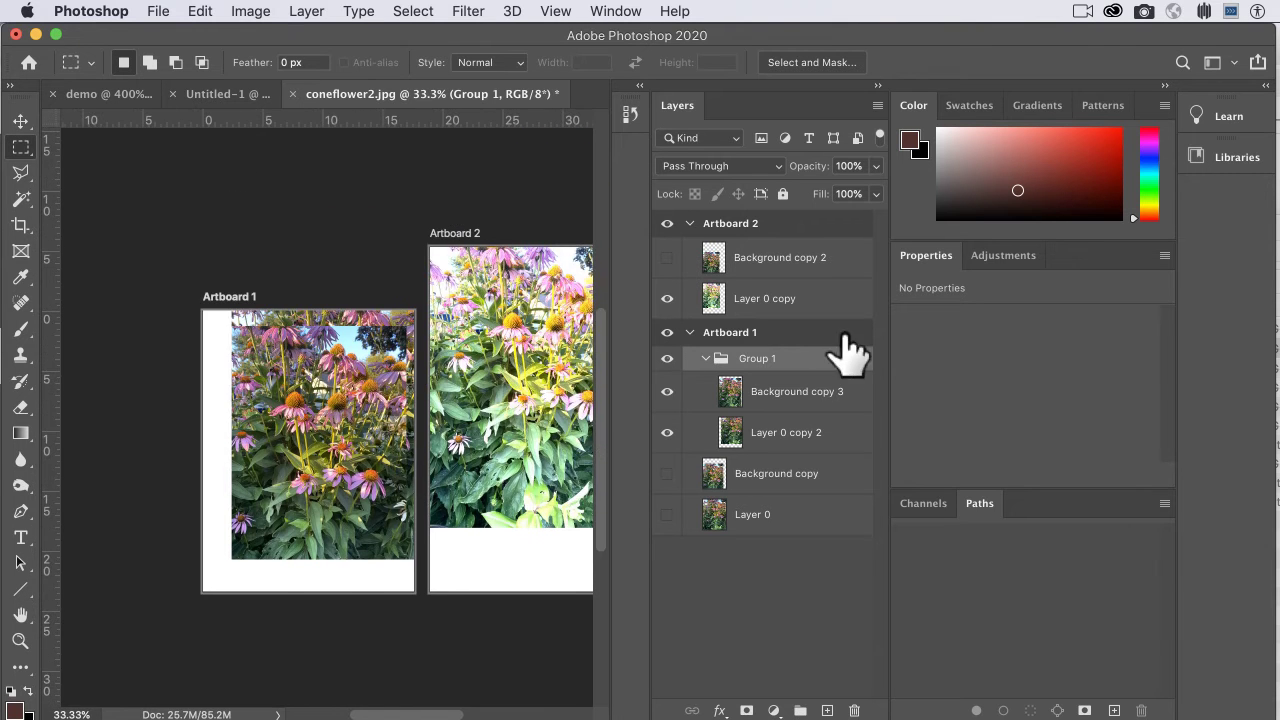
left_click(689, 333)
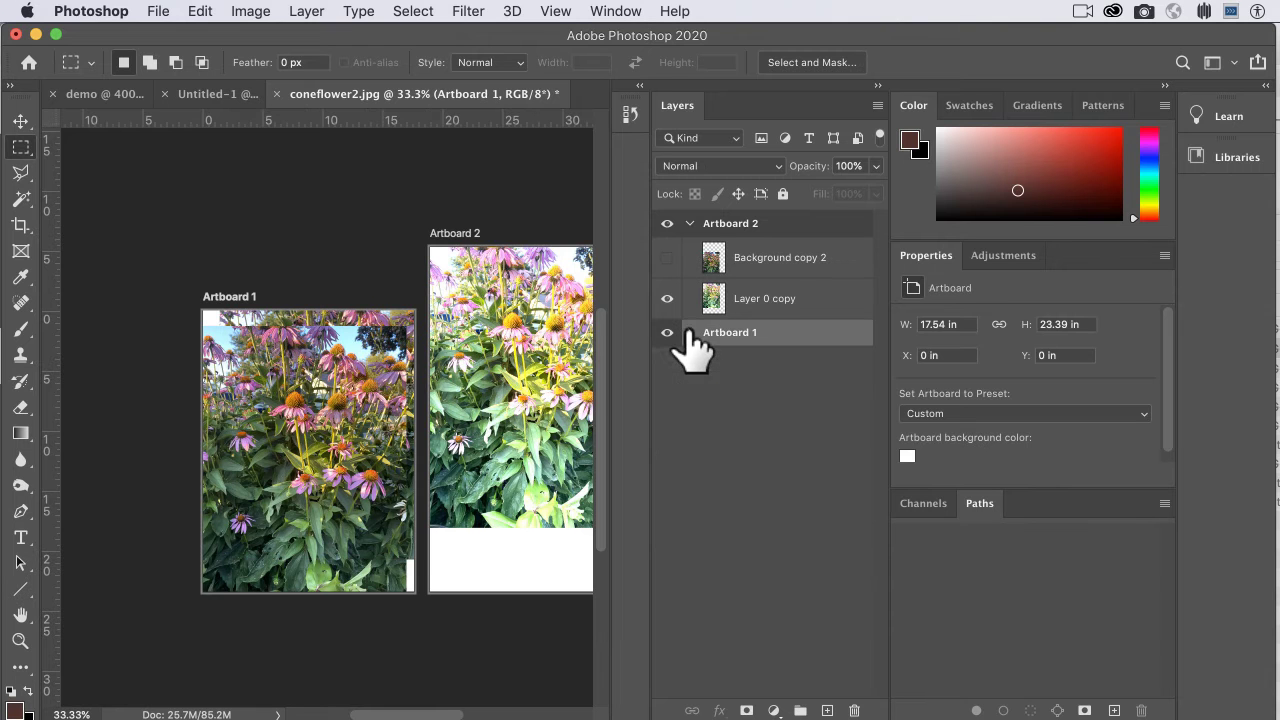
left_click(691, 228)
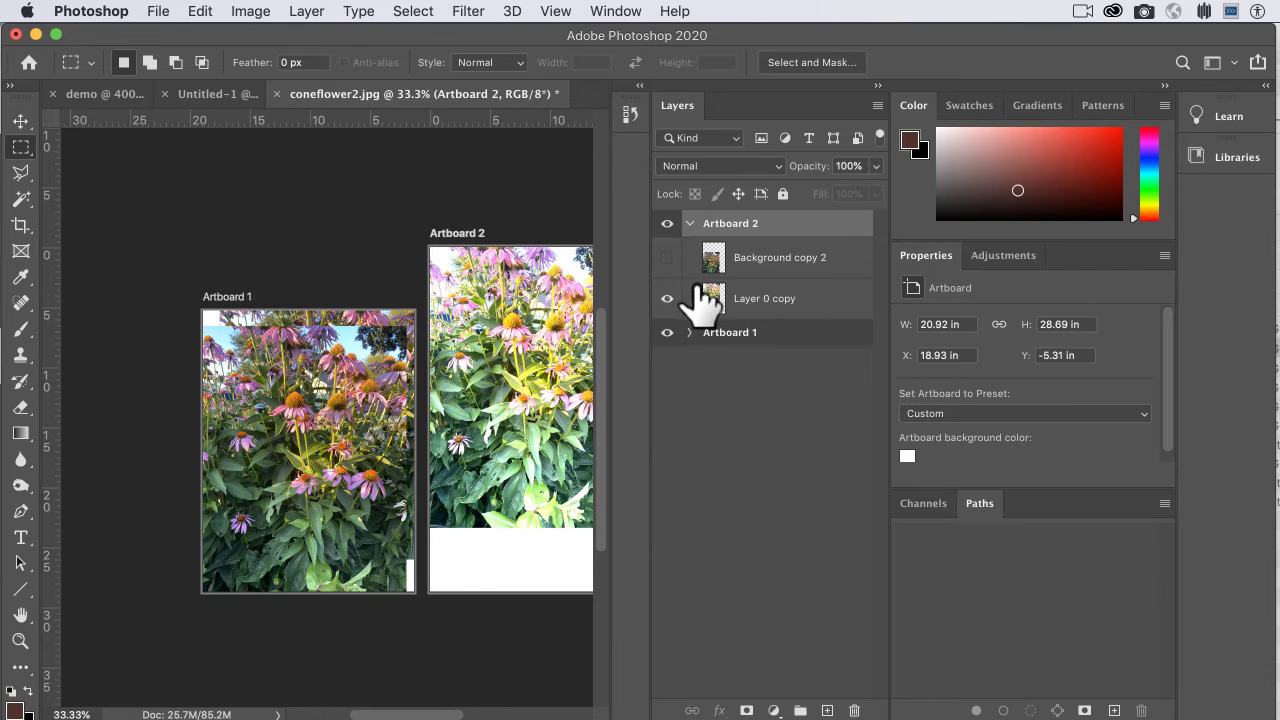
left_click(689, 223)
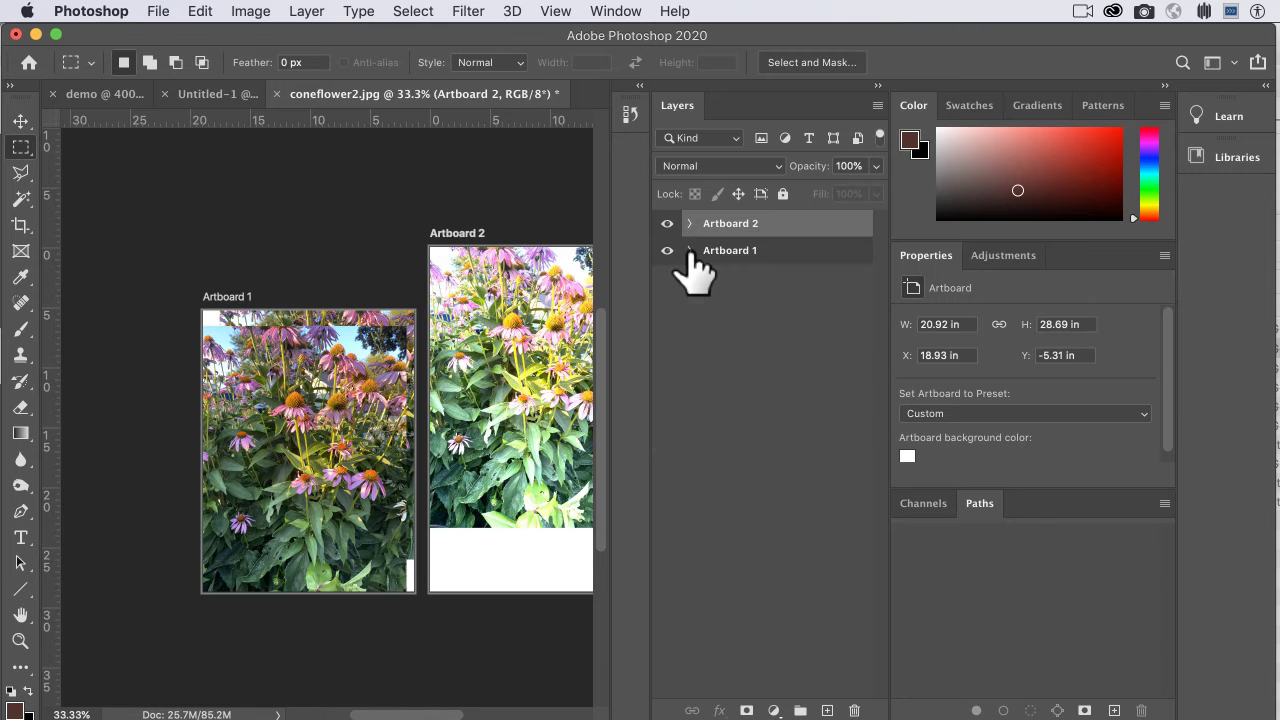
left_click(689, 251)
left_click(776, 258)
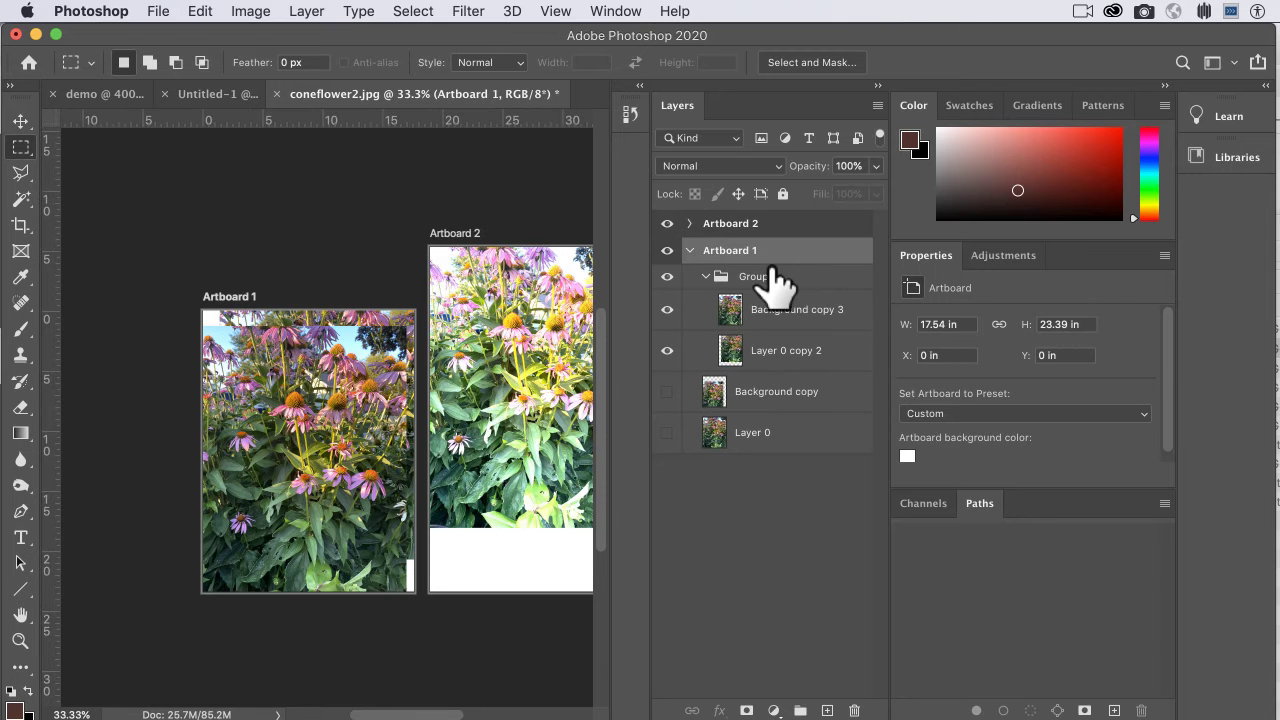
left_click(772, 278)
key("Delete")
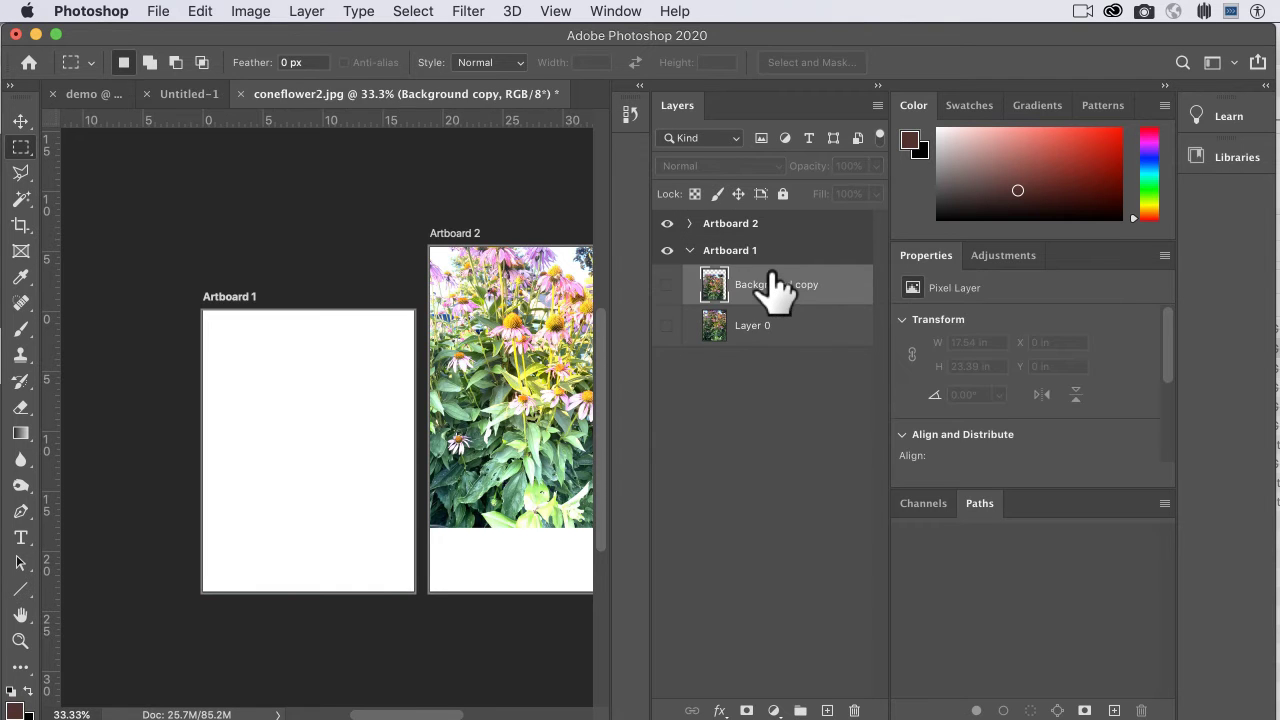
Show the Background copy and Layer 0 layers, and move Background copy to X 0 in, Y 0 in so it fills Artboard 1.
left_click(666, 285)
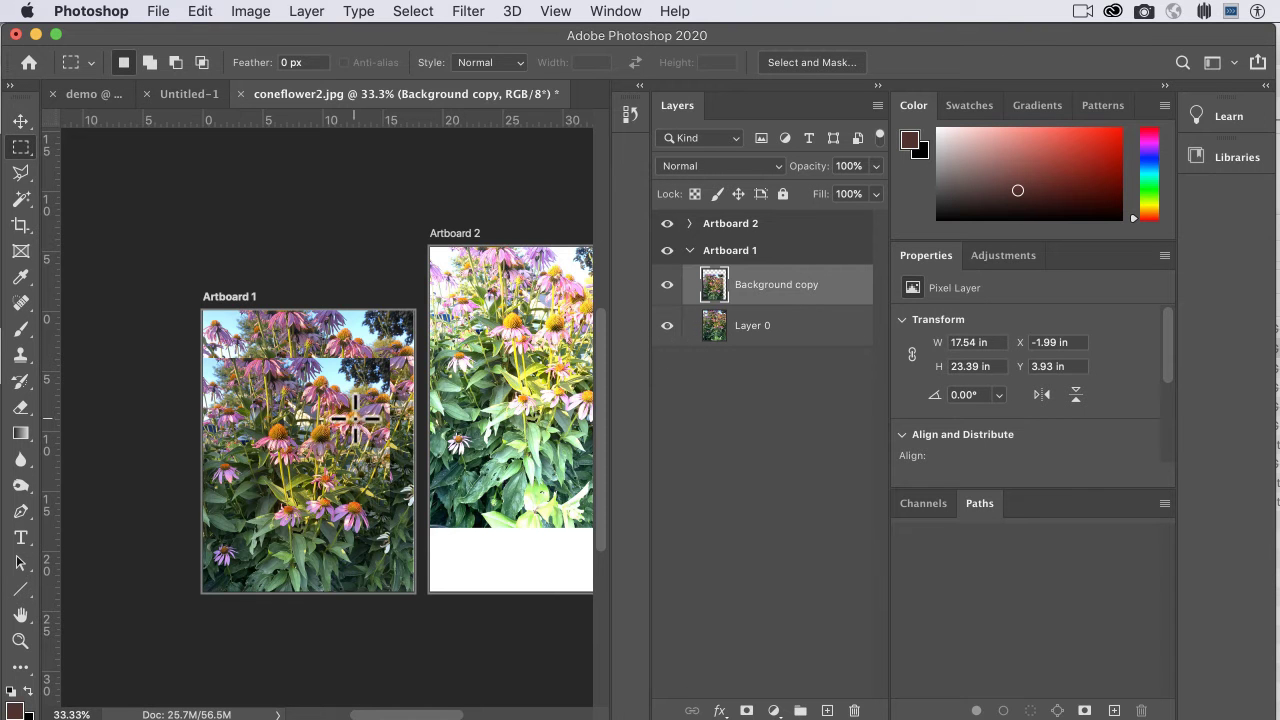
key("v")
left_click_drag(238, 429, 266, 387)
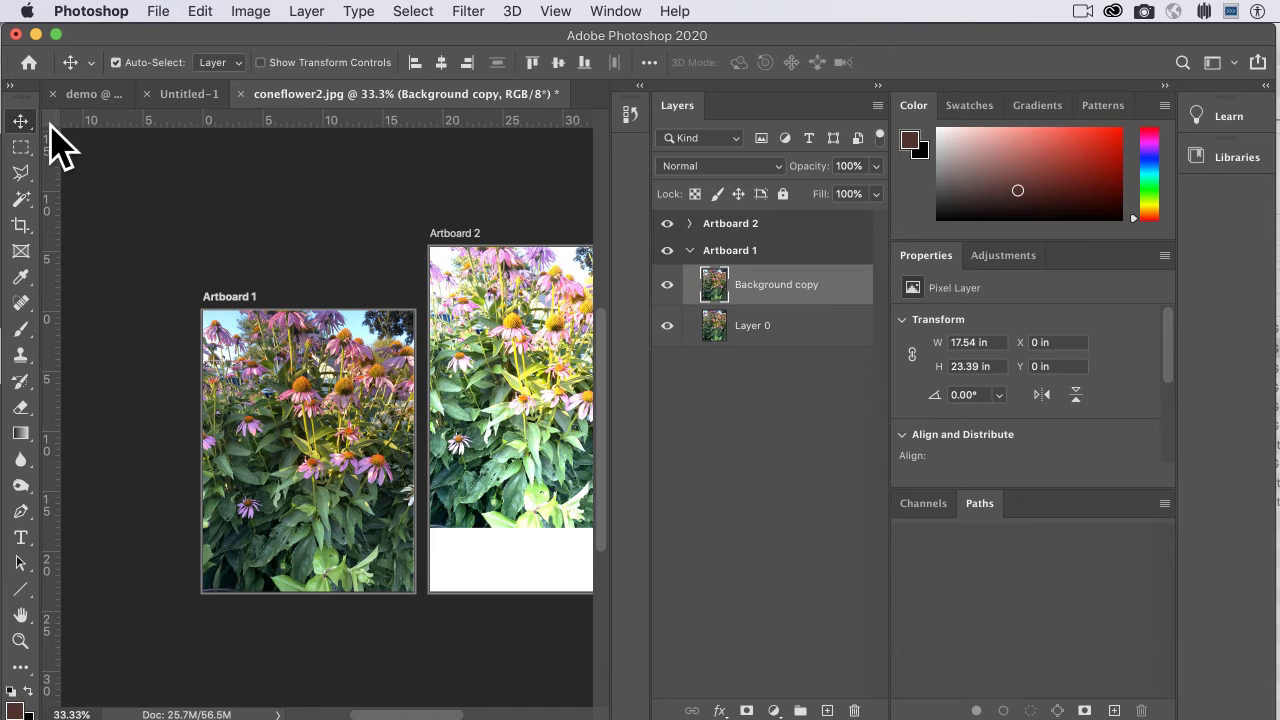
Make a single-row selection across the photo at about Y 5.03 in with the Single Row Marquee tool.
left_click(21, 148)
right_click(22, 152)
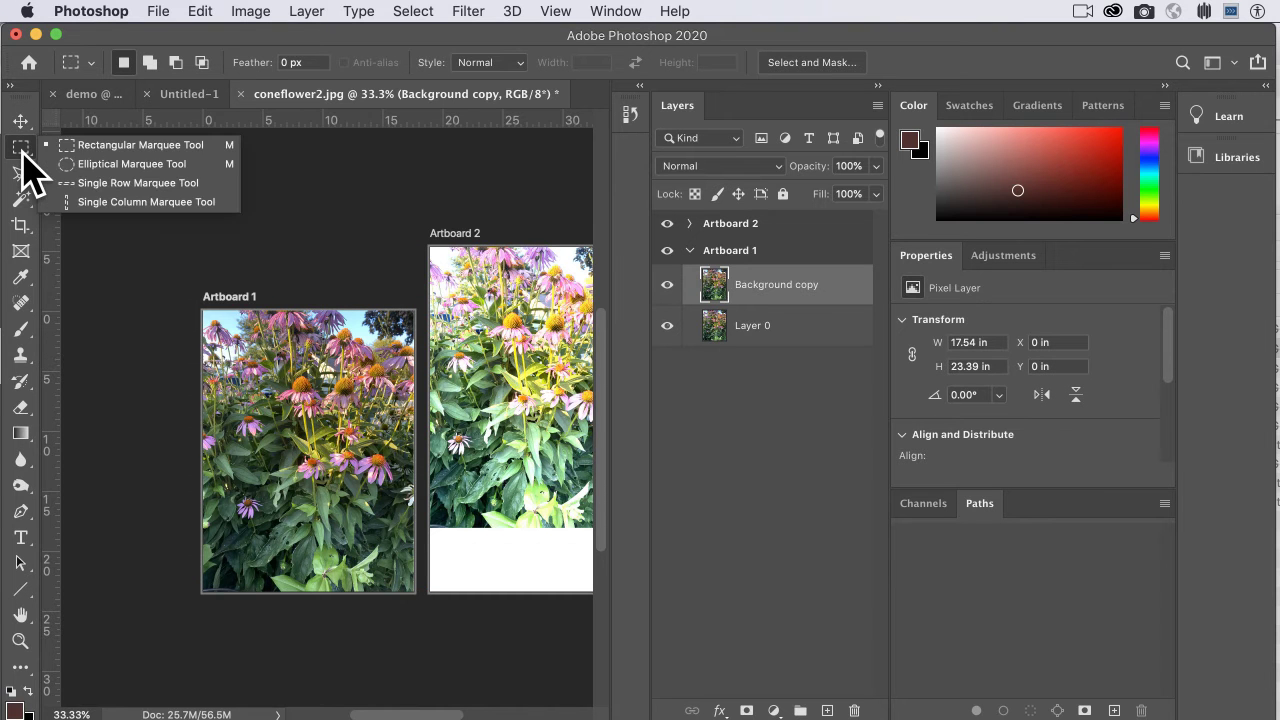
left_click(22, 152)
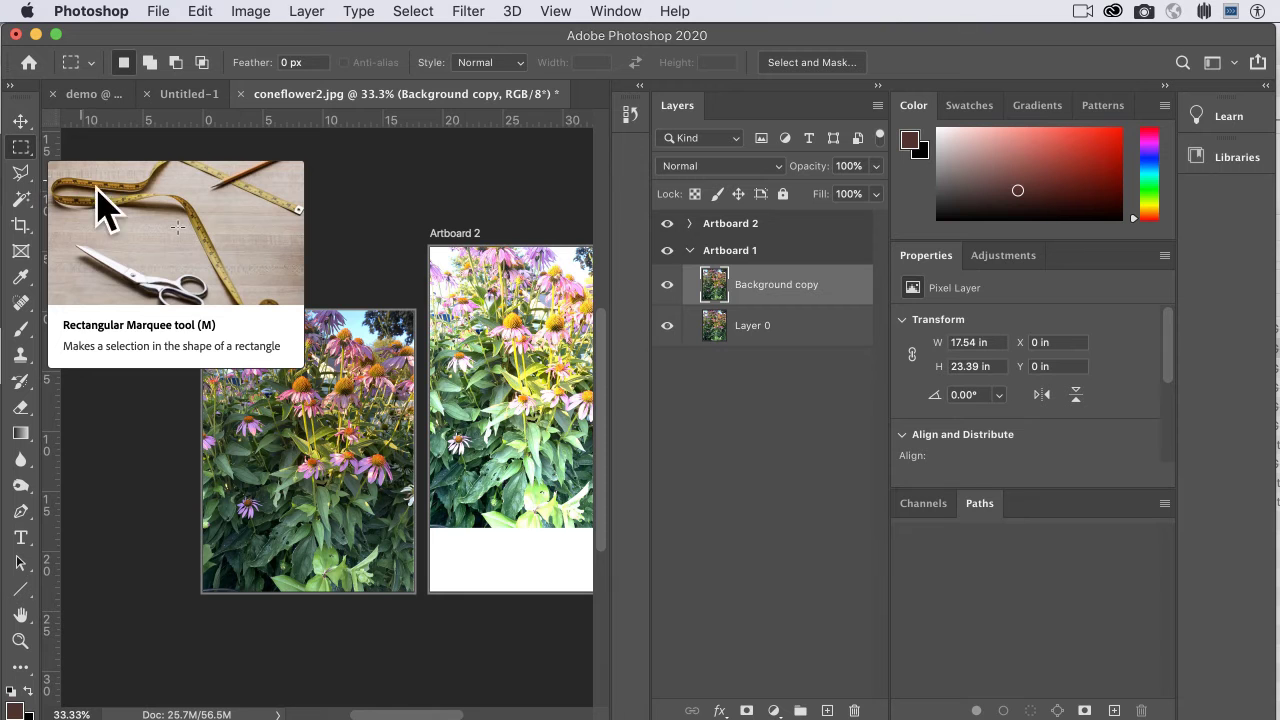
right_click(20, 148)
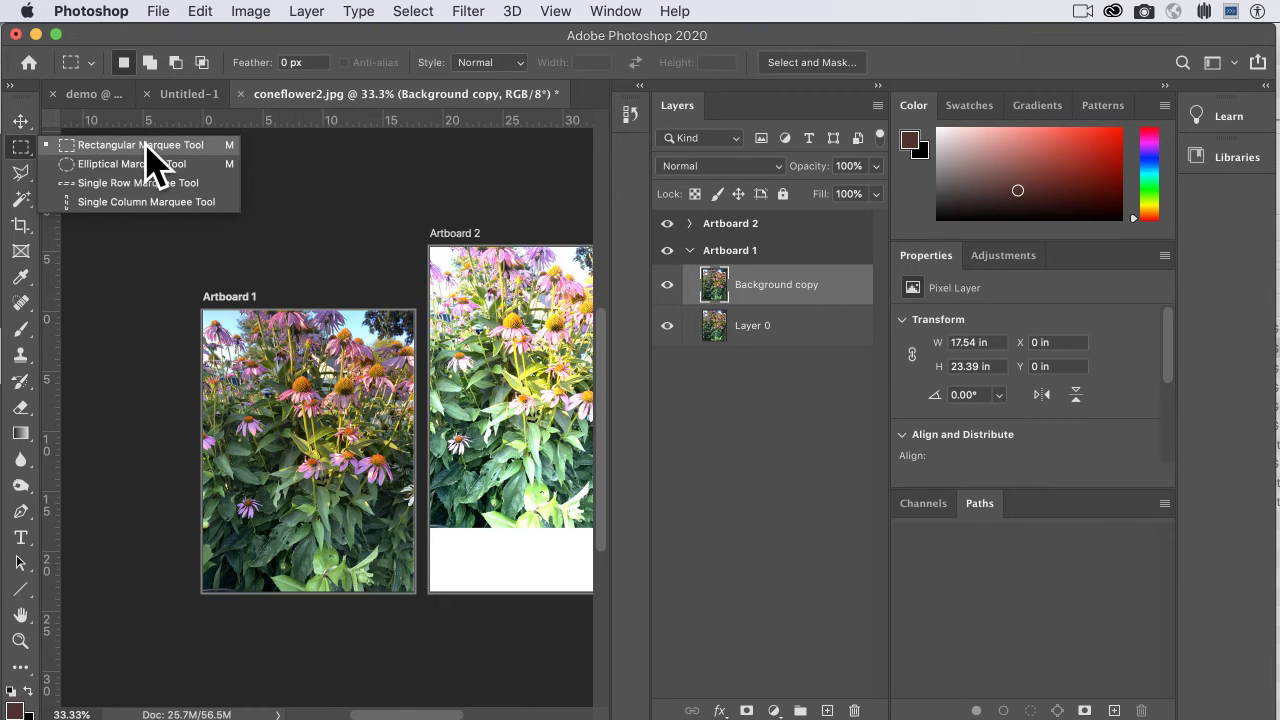
left_click(130, 183)
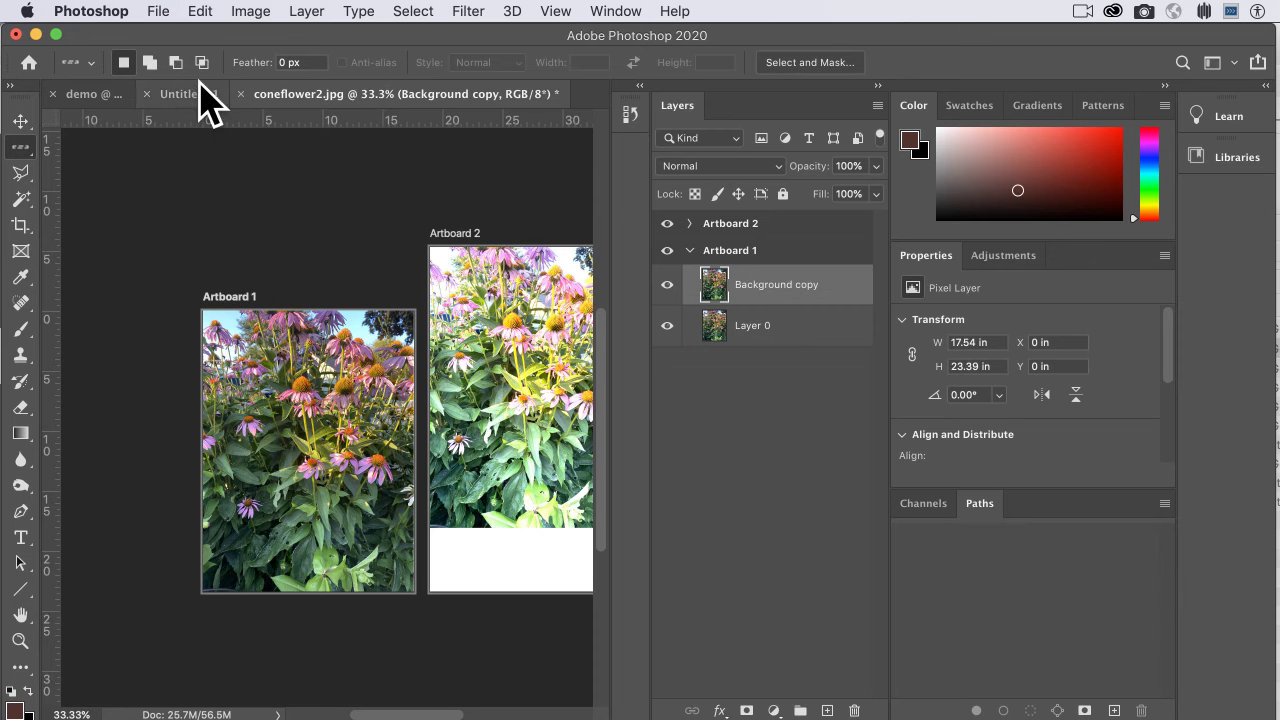
left_click_drag(238, 330, 327, 371)
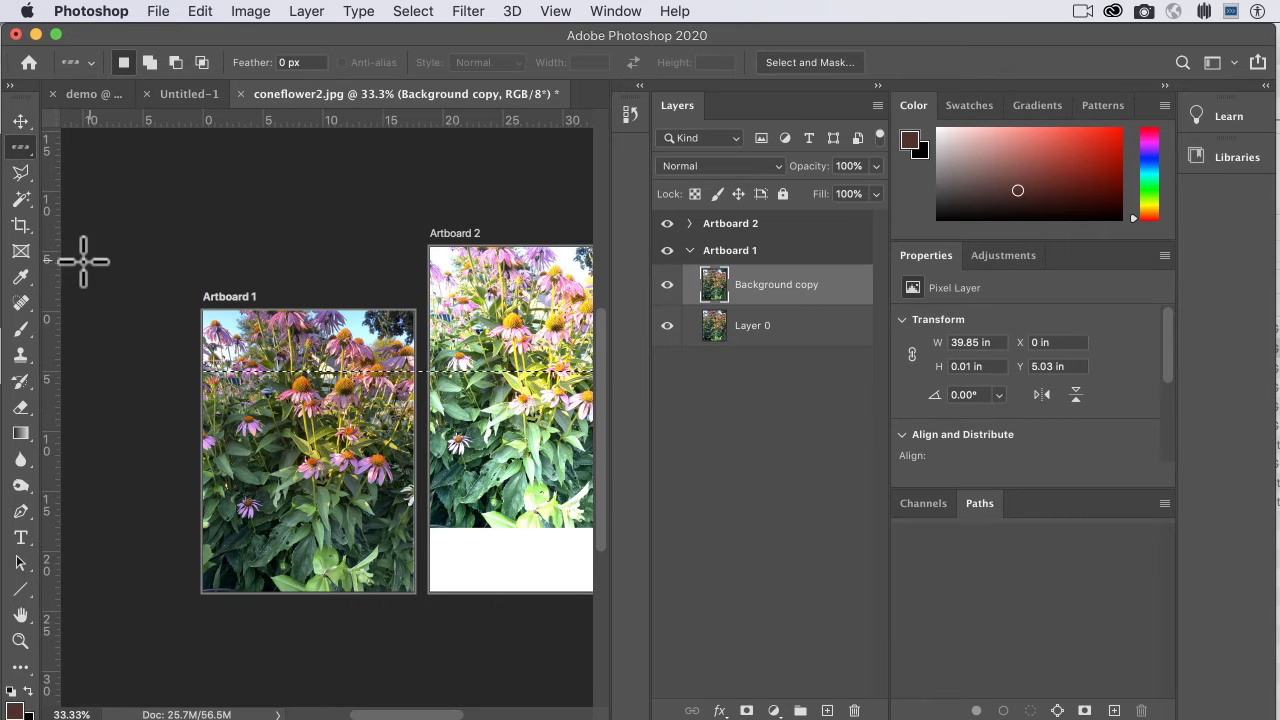
Redo the single-row selection at 300% zoom, first at about Y 9 in and finally at about Y 7.96 in.
key("super+h")
key("super+equal")
key("super+equal")
key("super+equal")
key("super+equal")
key("super+equal")
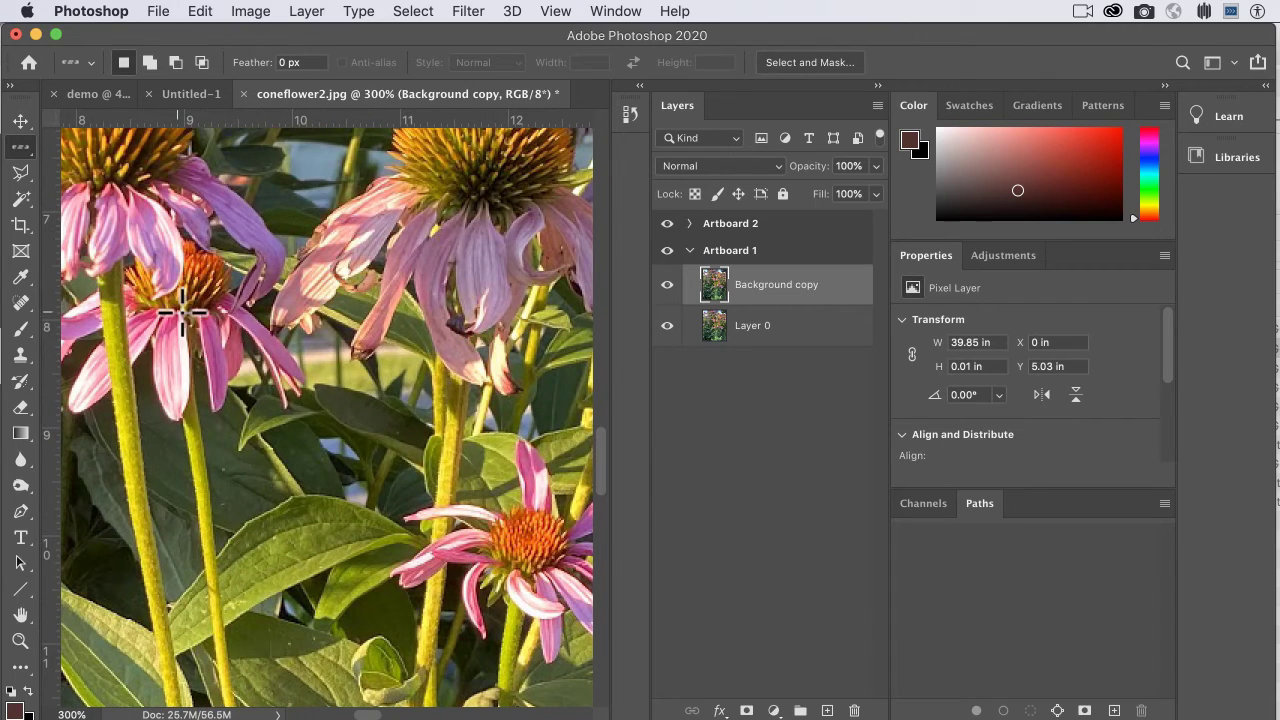
left_click_drag(340, 428, 364, 430)
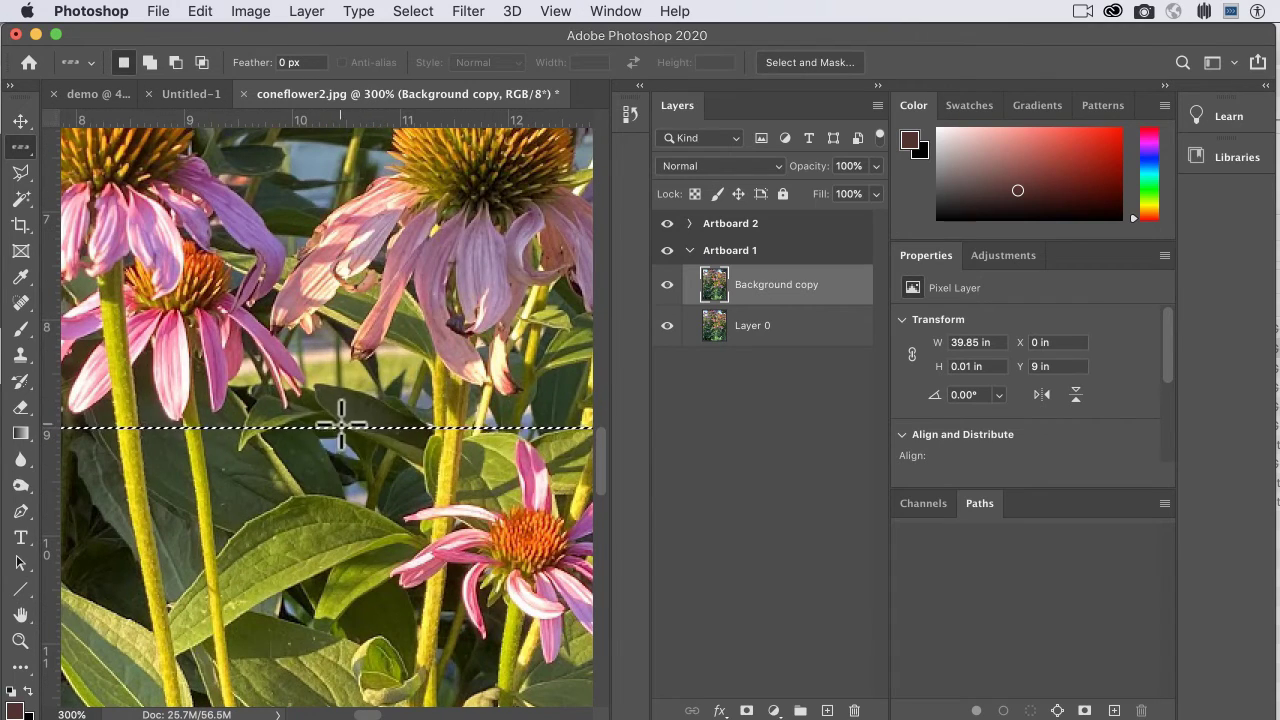
left_click(301, 316)
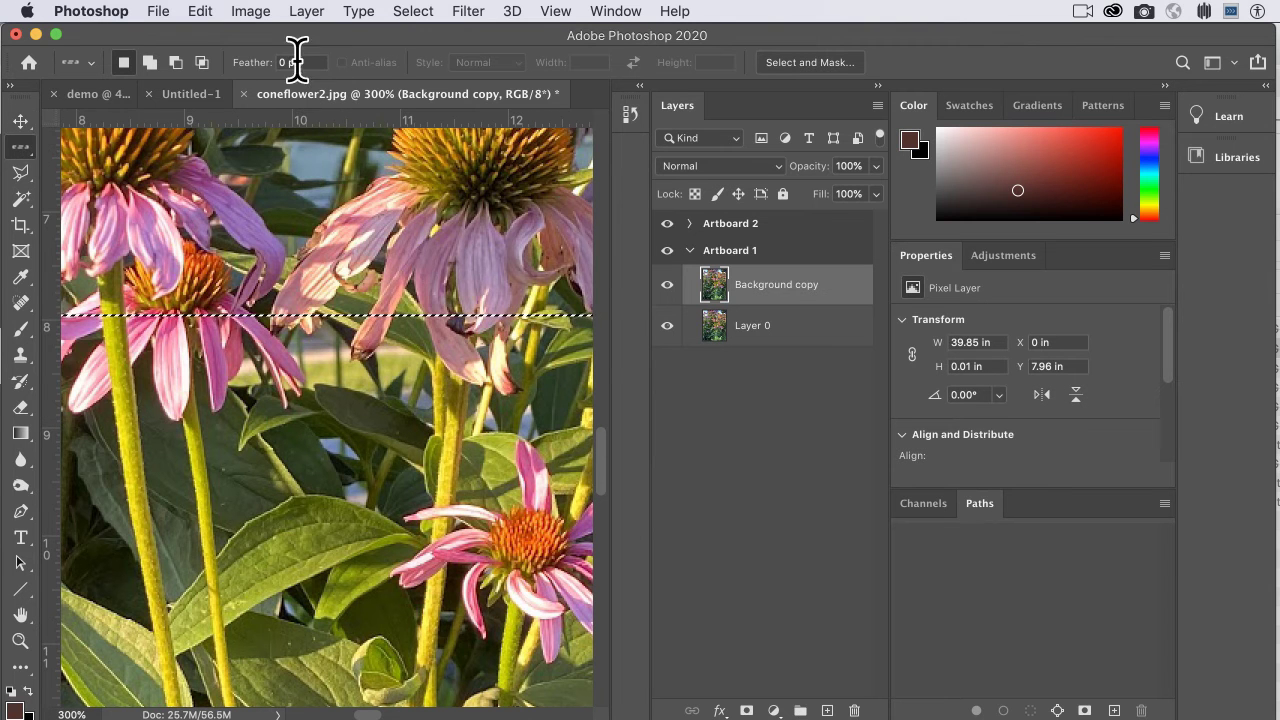
Clear the single-row selection and draw a rectangular marquee selection over the coneflowers in Artboard 1.
right_click(20, 147)
left_click(110, 145)
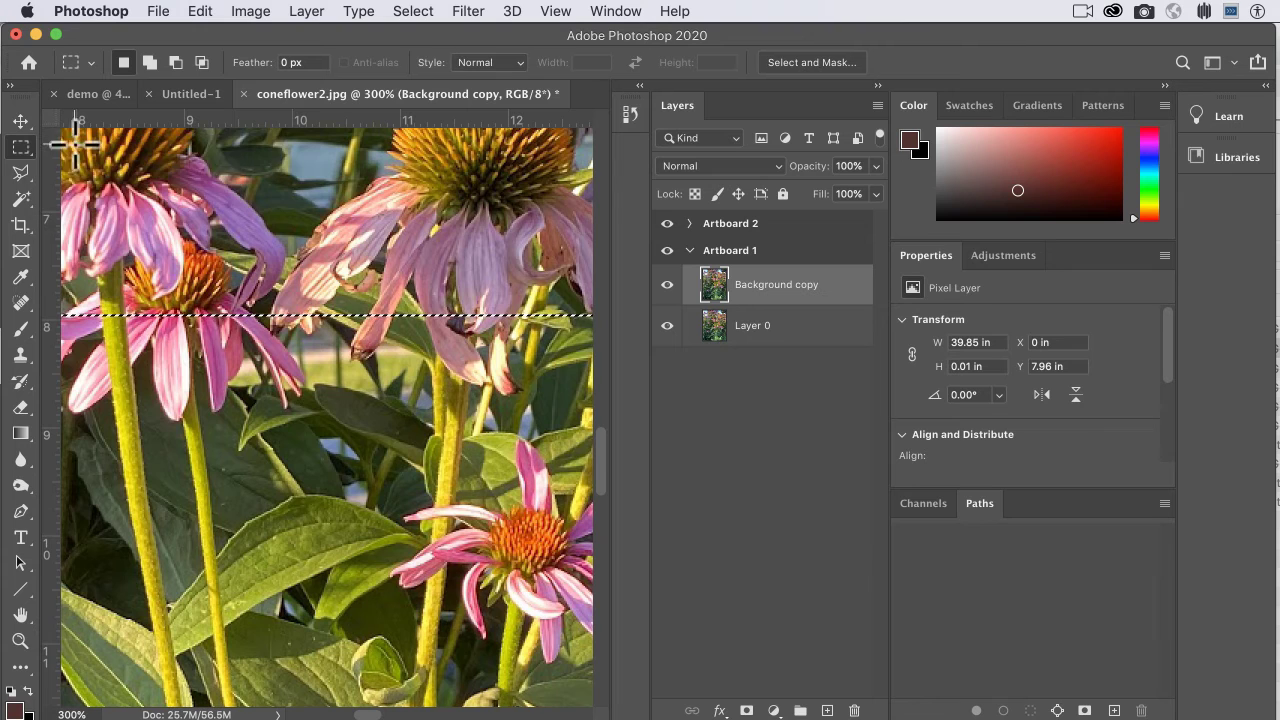
key("super+1")
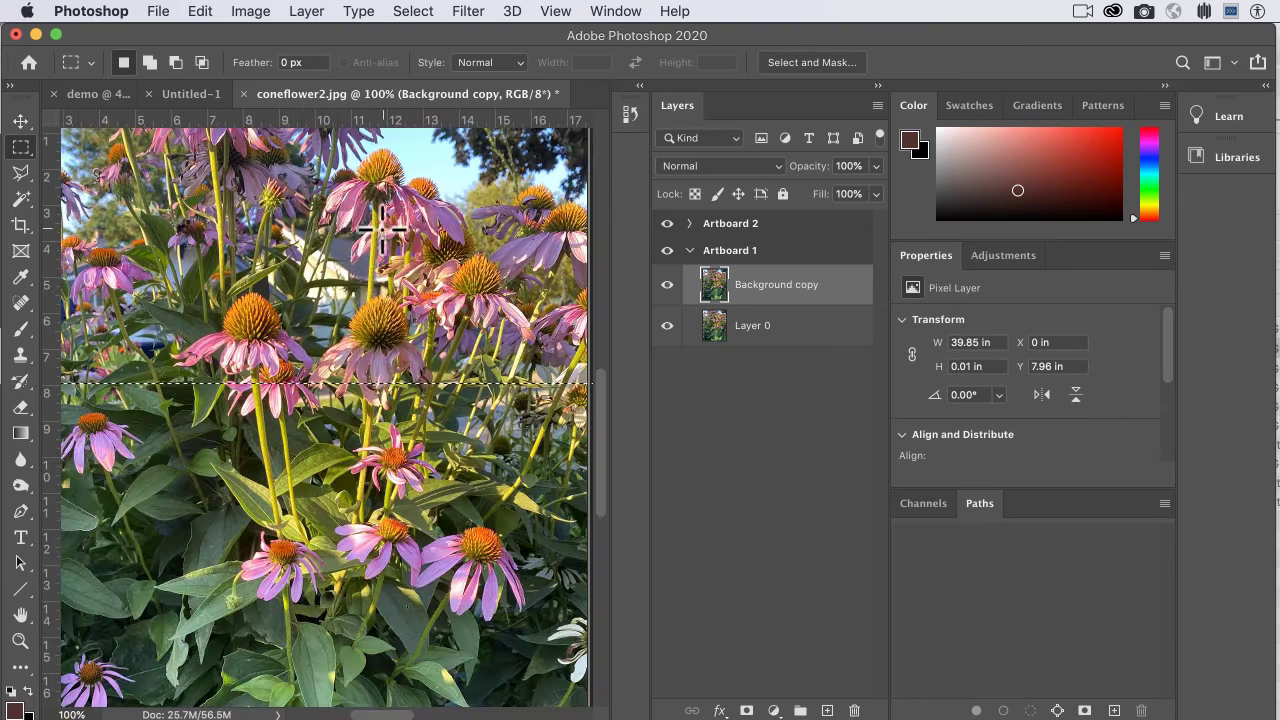
scroll(347, 230, "left", 2)
scroll(347, 230, "left", 5)
scroll(347, 230, "down", 1)
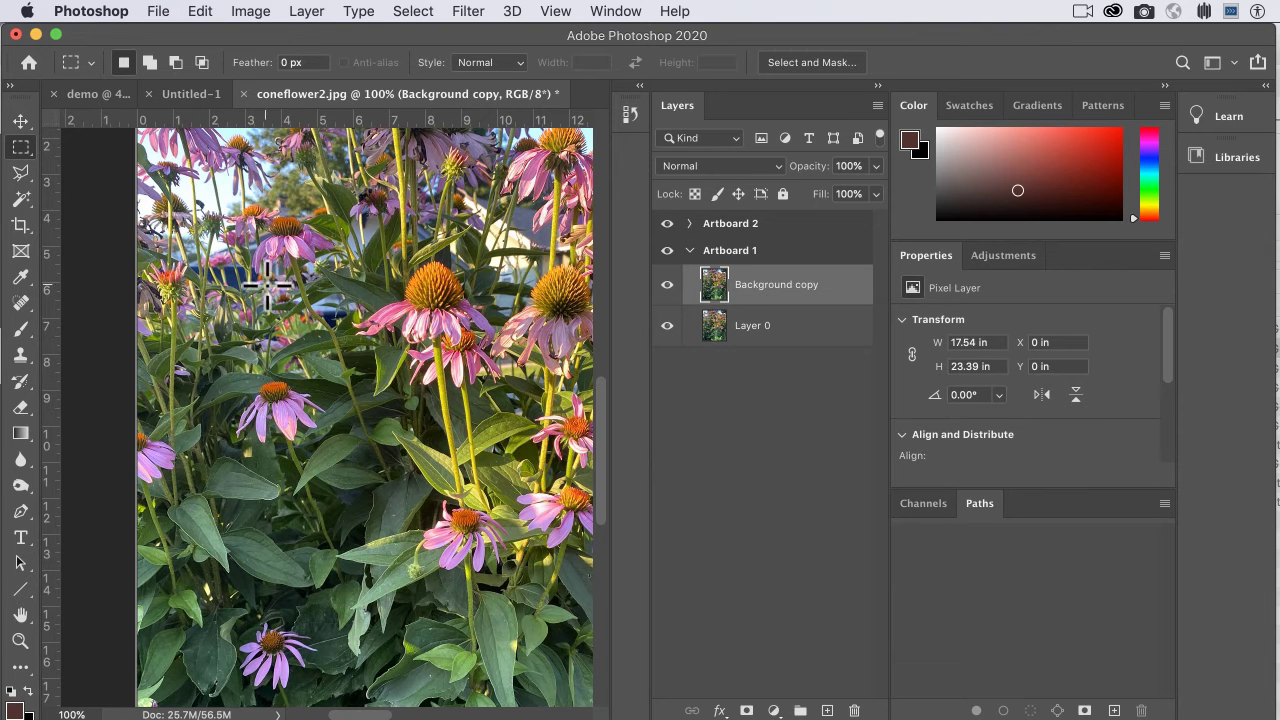
left_click_drag(251, 274, 405, 413)
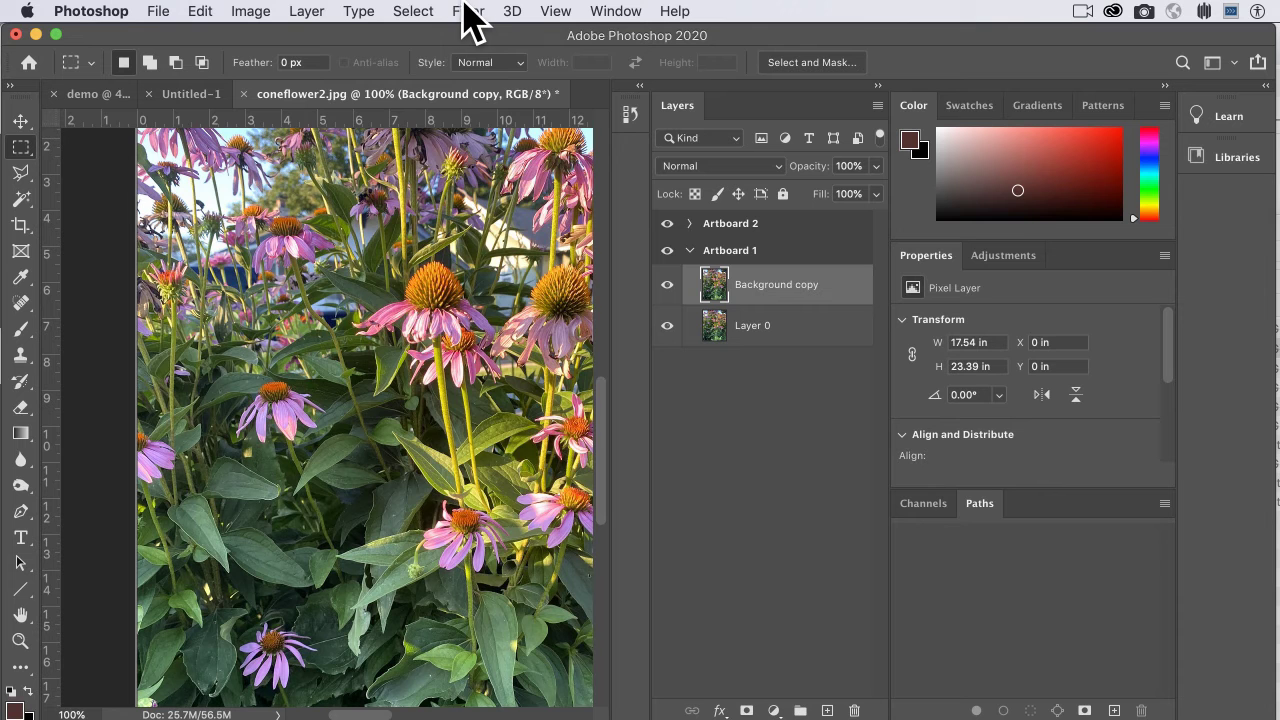
Draw a new rectangular selection about 6.24 in by 3.17 in, starting near X 3.58 in, Y 5.82 in on Artboard 1.
left_click(430, 11)
left_click(422, 11)
left_click_drag(271, 272, 496, 386)
left_click(413, 11)
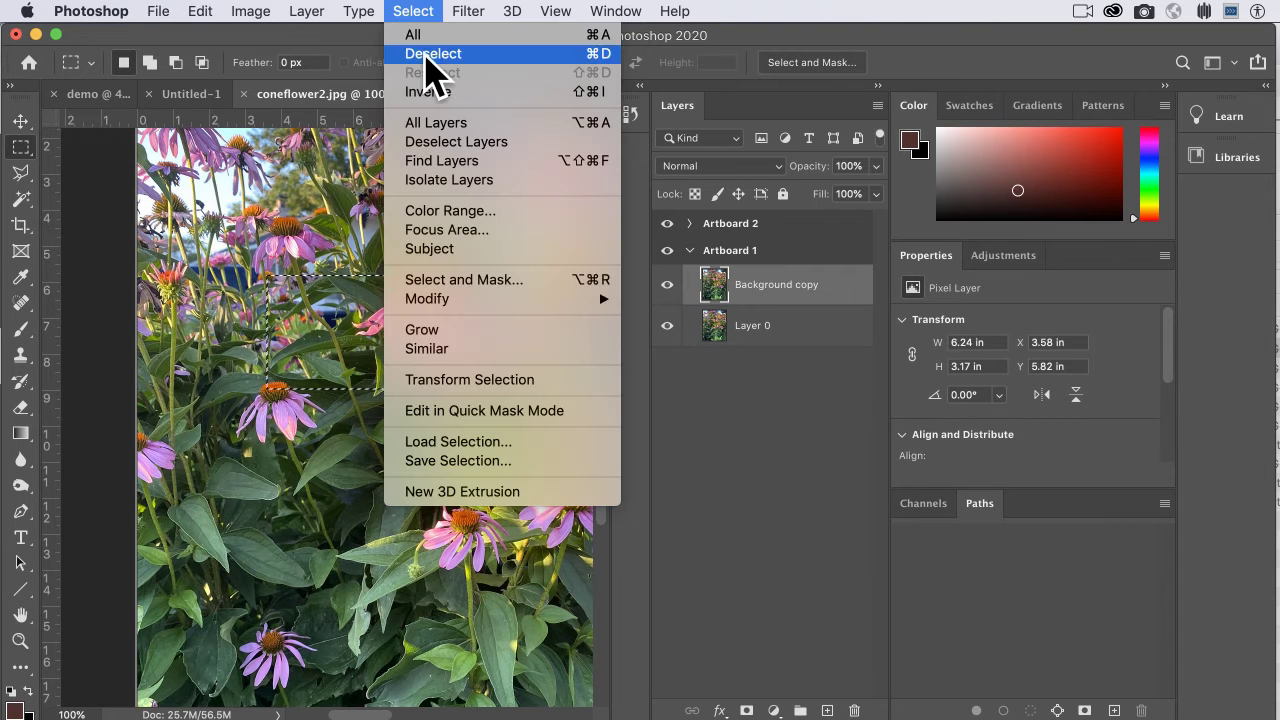
left_click(425, 12)
Invert the rectangular selection so everything outside the rectangle is selected.
key("super+minus")
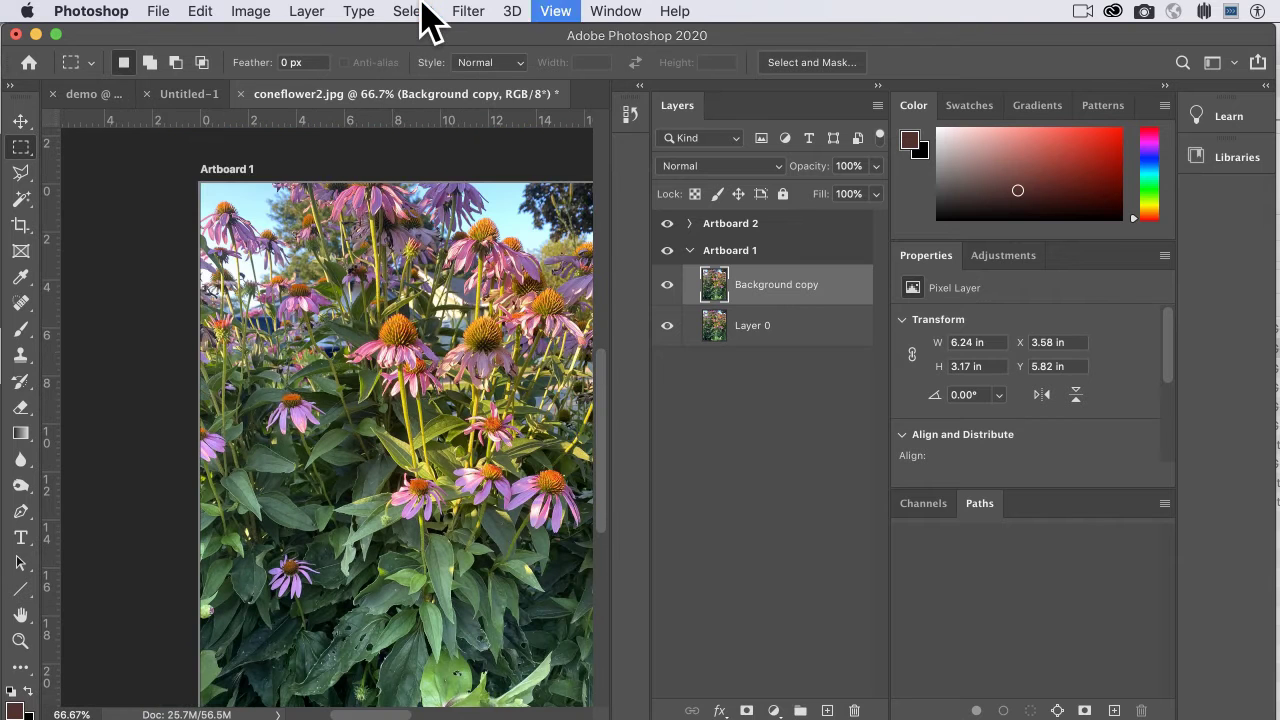
scroll(368, 315, "right", 5)
scroll(368, 315, "down", 2)
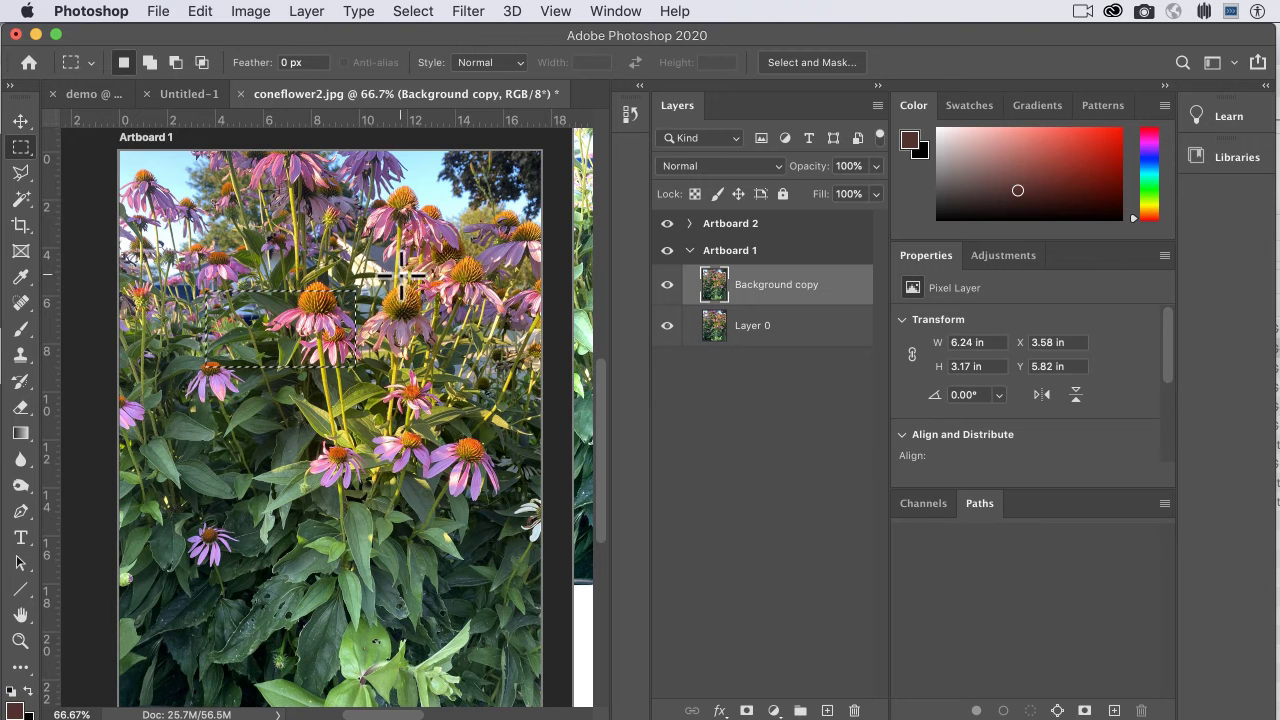
left_click(415, 12)
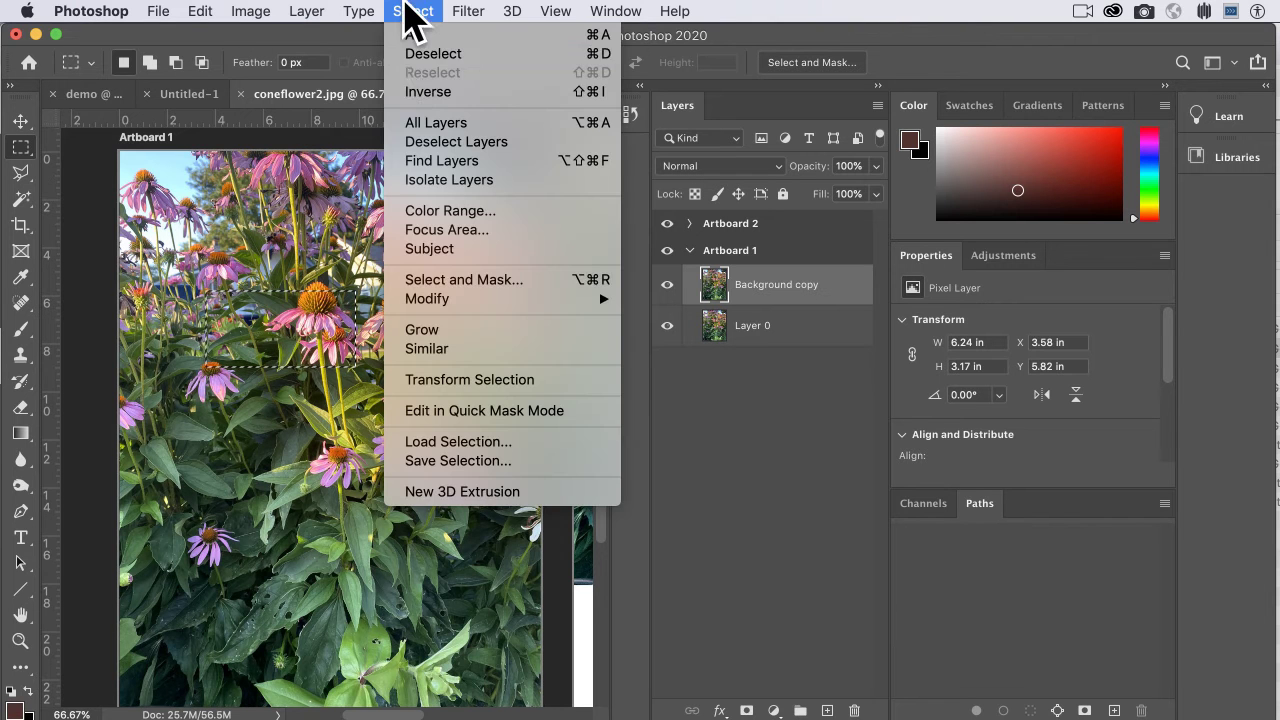
left_click(415, 100)
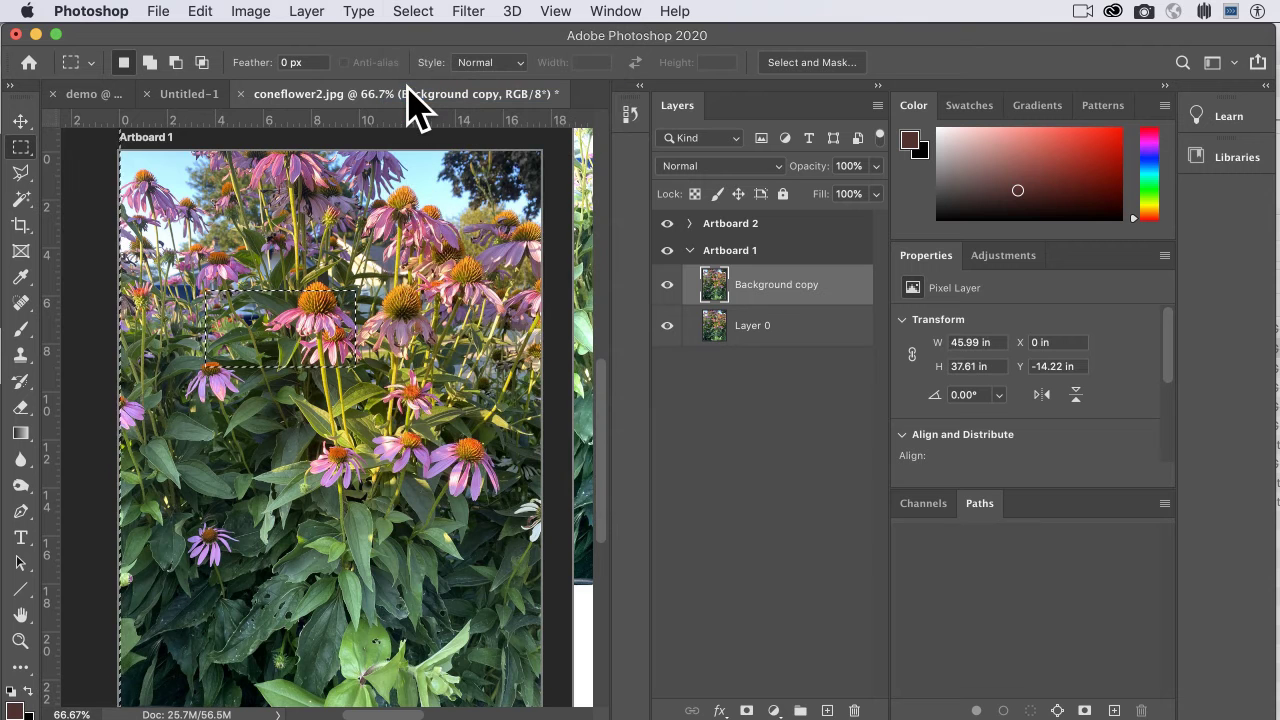
Examine how far the inverted selection extends around and beyond both artboards.
scroll(166, 330, "up", 5)
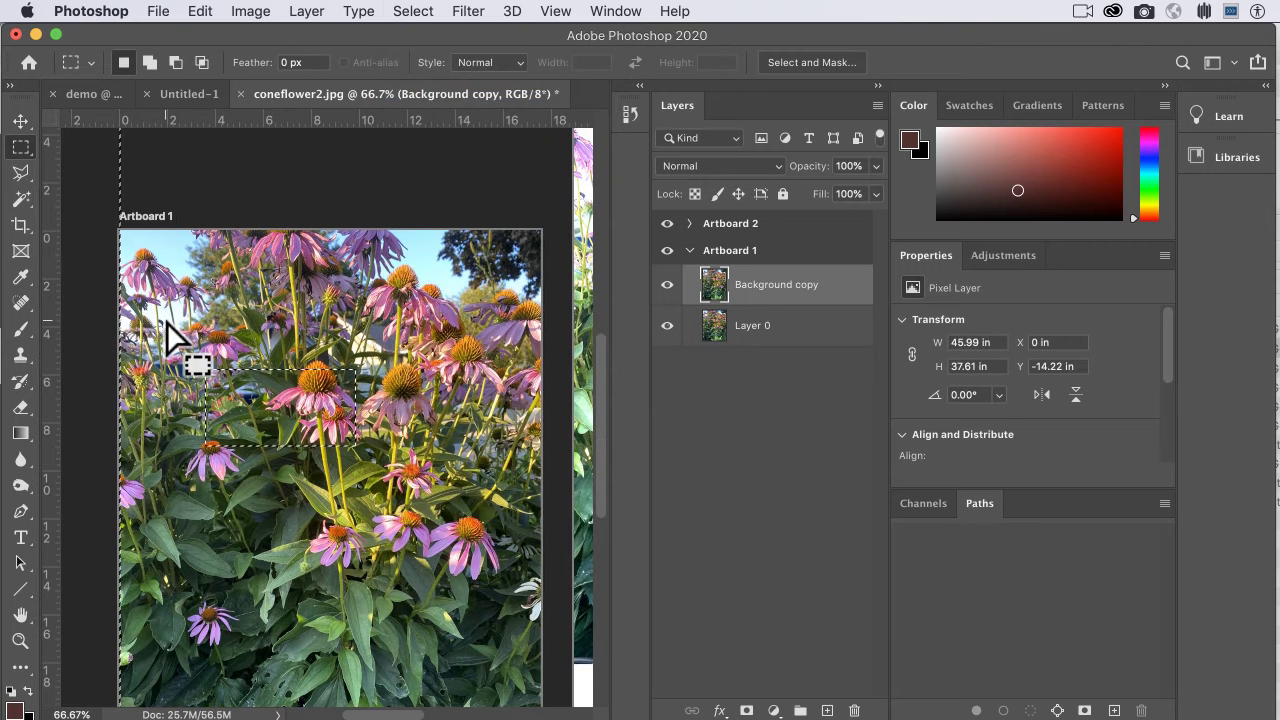
key("super+minus")
scroll(167, 322, "down", 5)
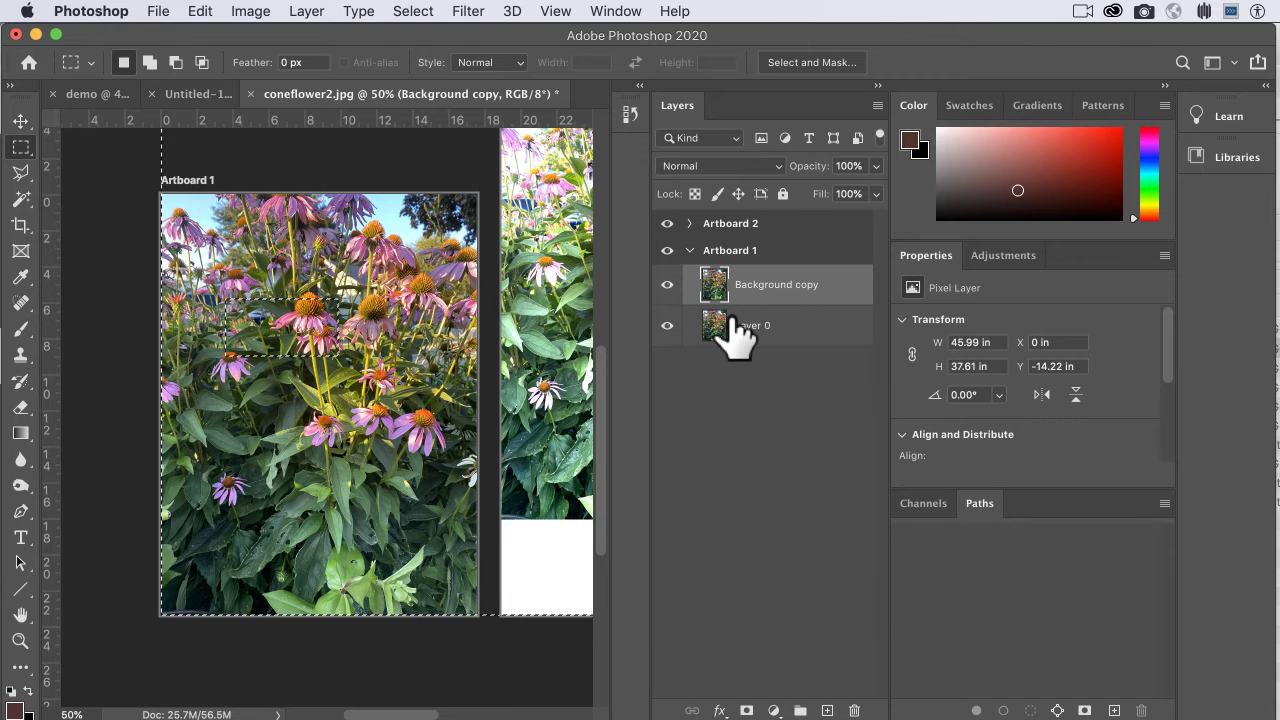
scroll(321, 359, "right", 6)
scroll(321, 359, "up", 4)
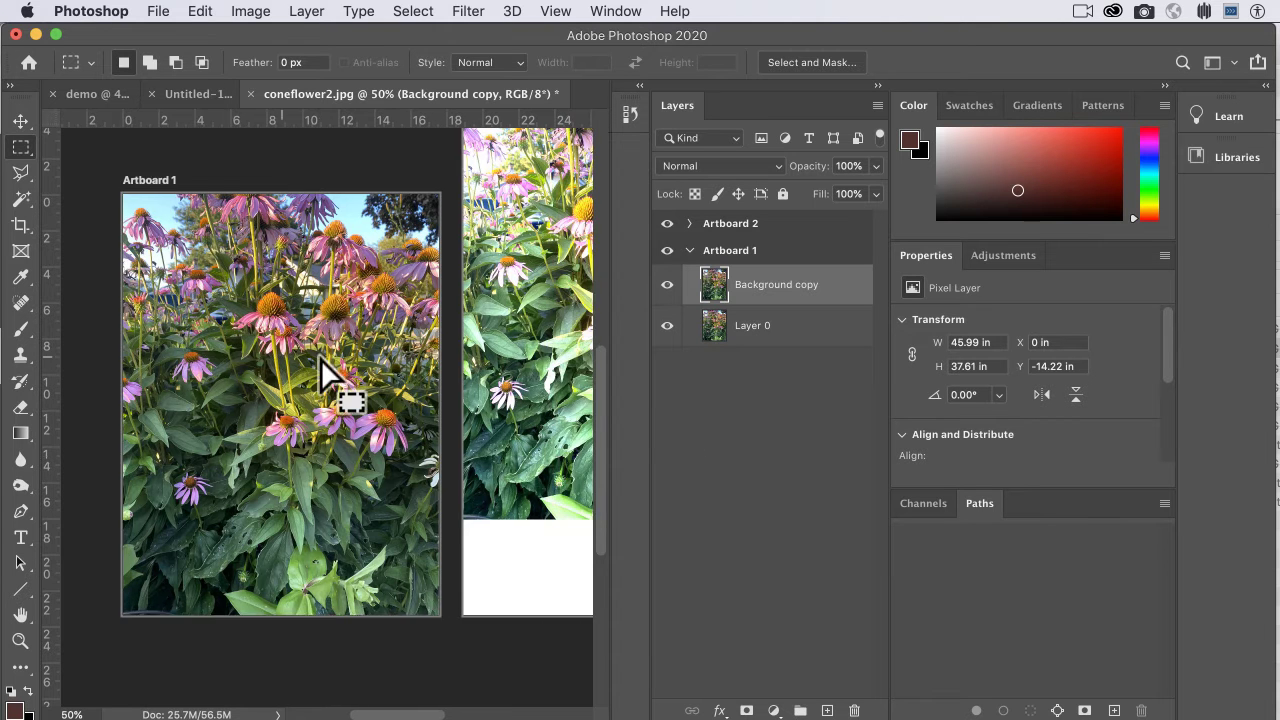
scroll(321, 359, "right", 6)
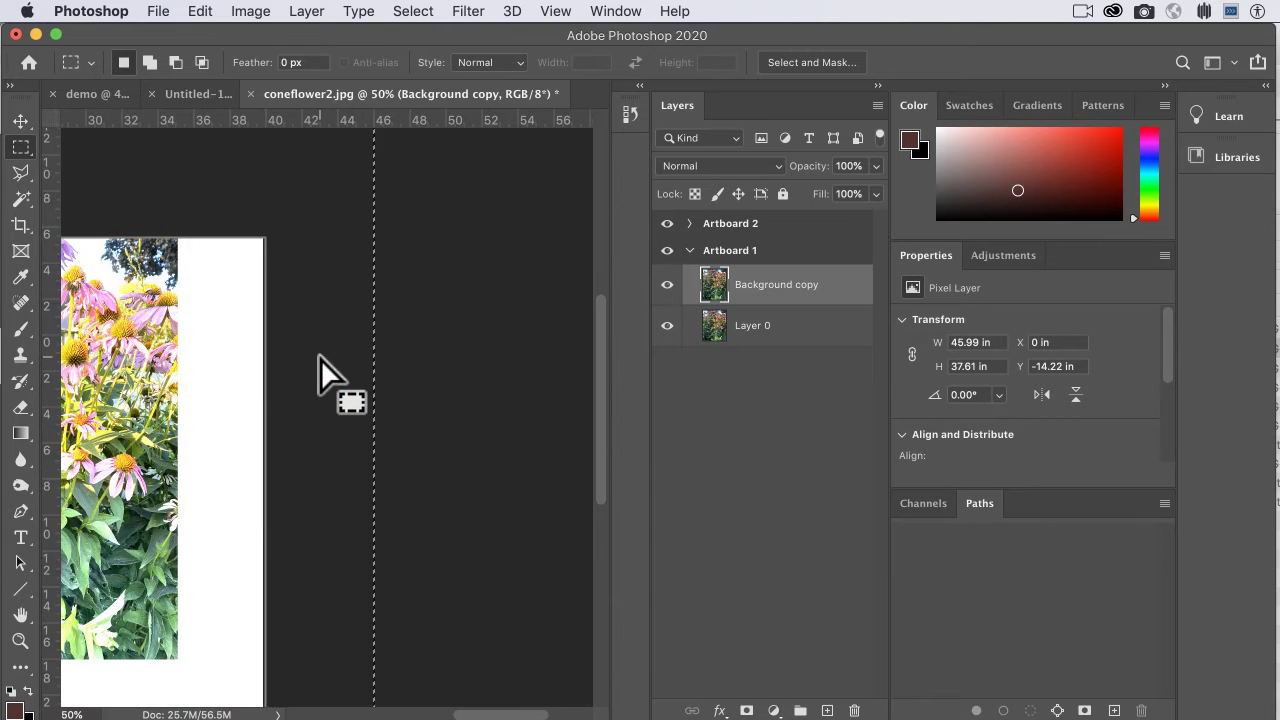
key("super+minus")
key("super+minus")
scroll(321, 359, "left", 5)
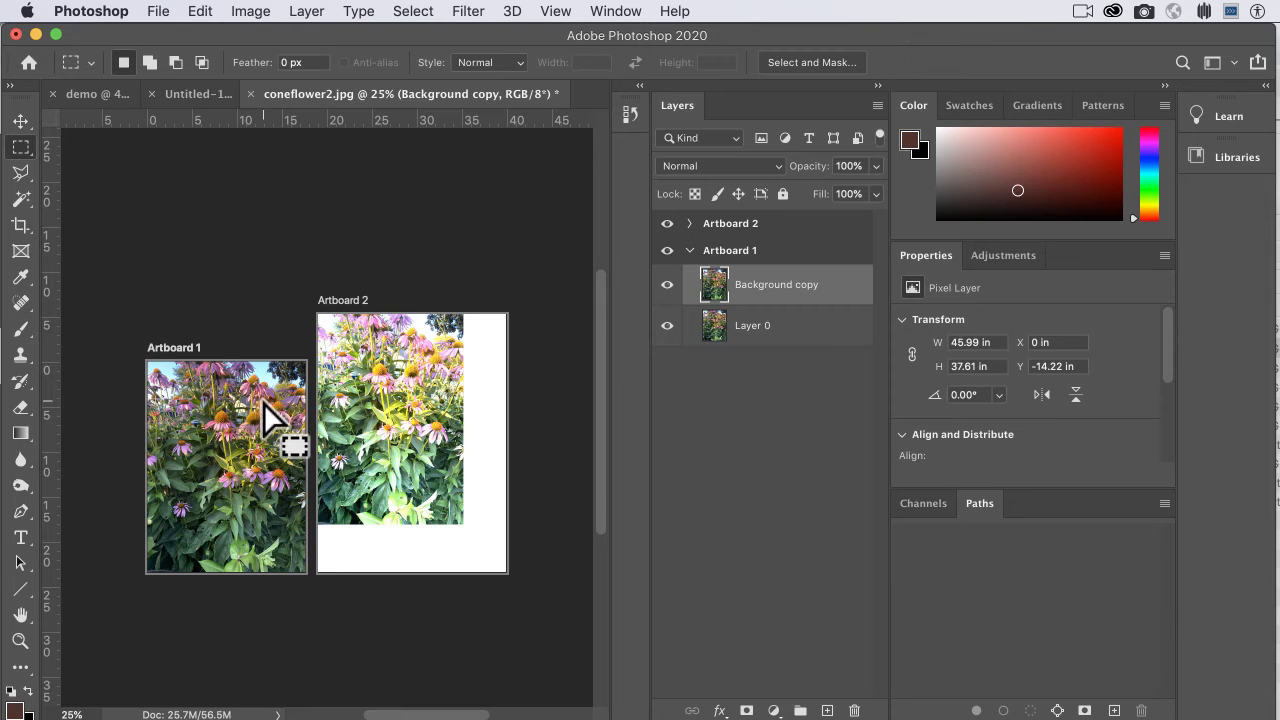
Deselect the inverted selection.
key("super+d")
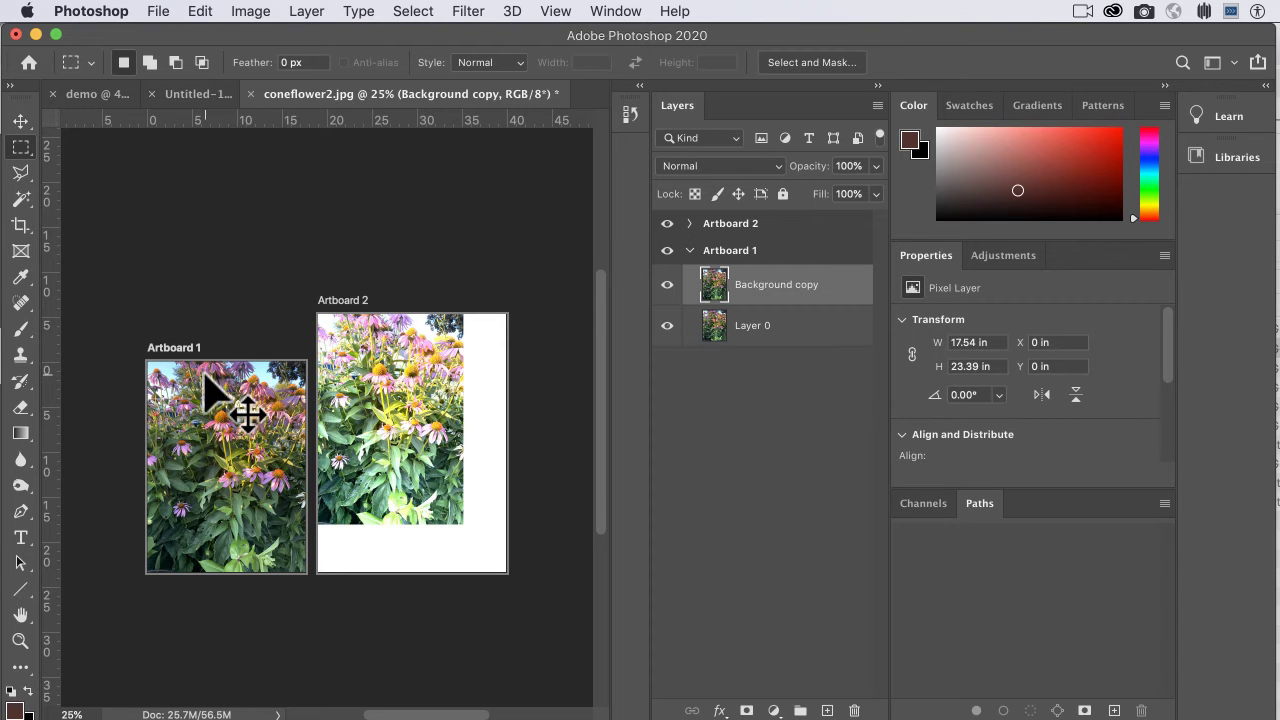
key("super+equal")
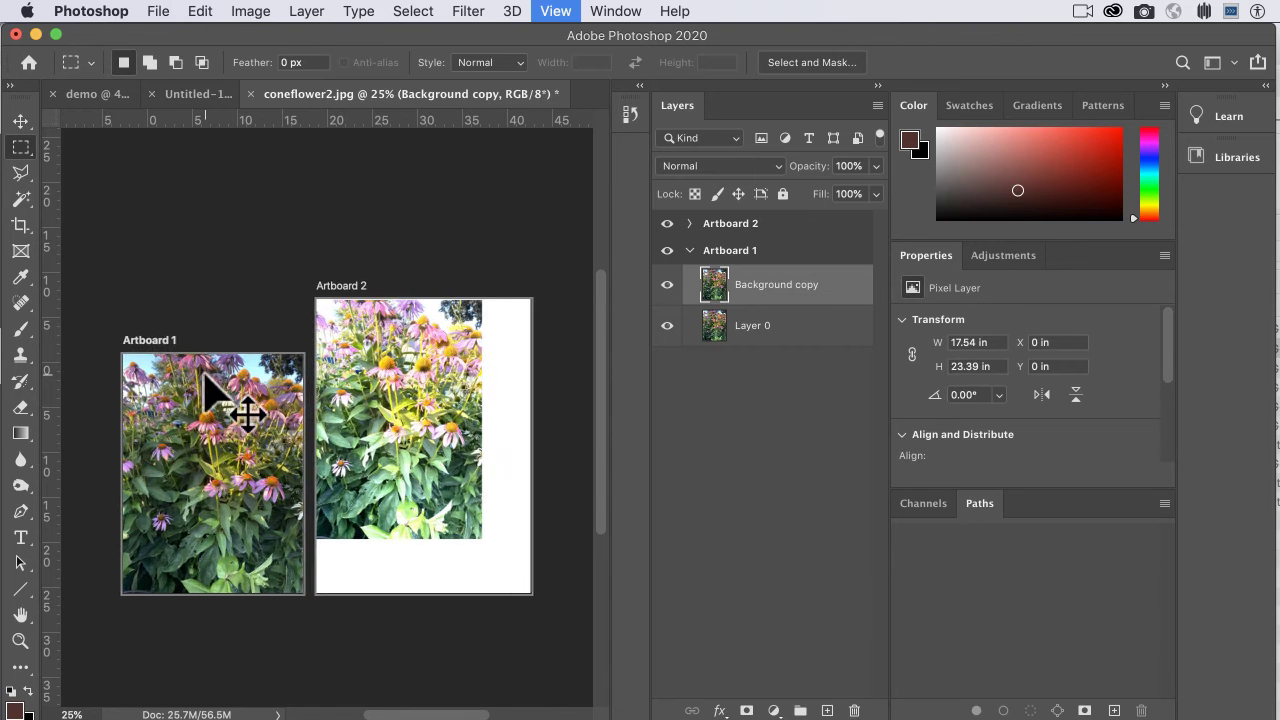
Draw a rectangular selection about 10.97 in by 10.36 in over the flowers on Artboard 1, and deselect it.
scroll(207, 376, "down", 4)
scroll(207, 376, "left", 2)
scroll(207, 376, "up", 3)
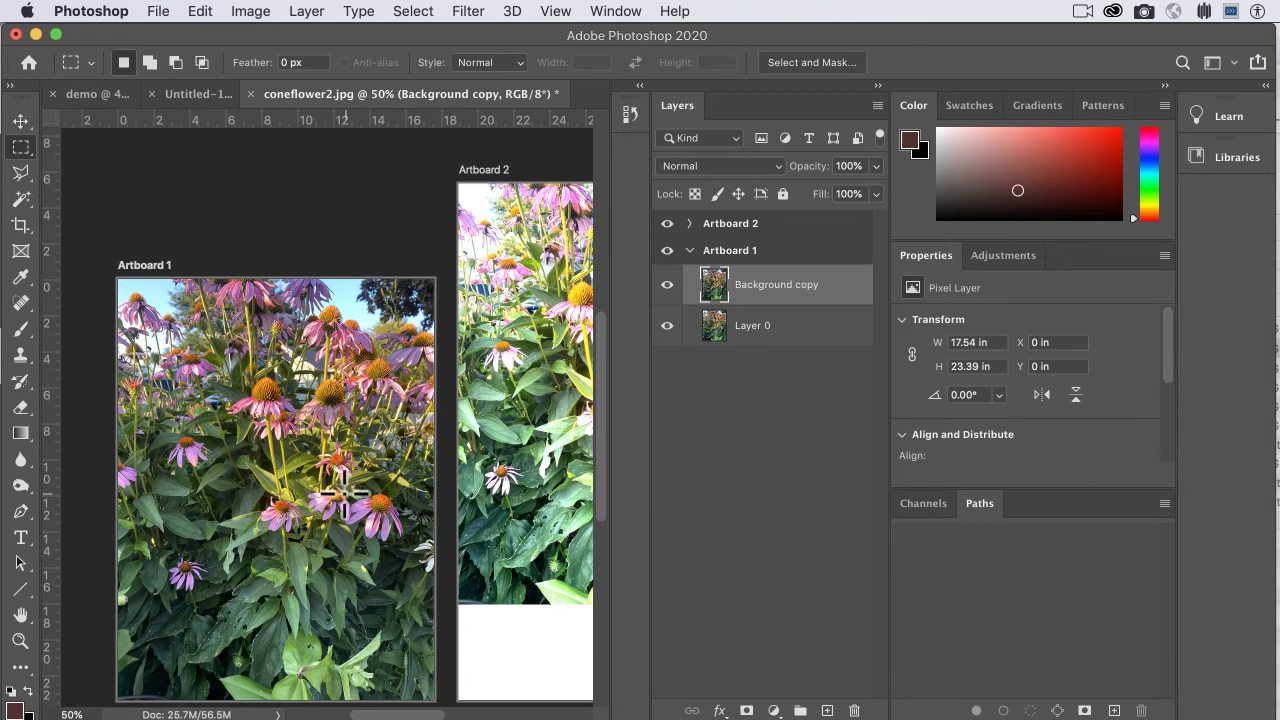
left_click_drag(205, 338, 402, 525)
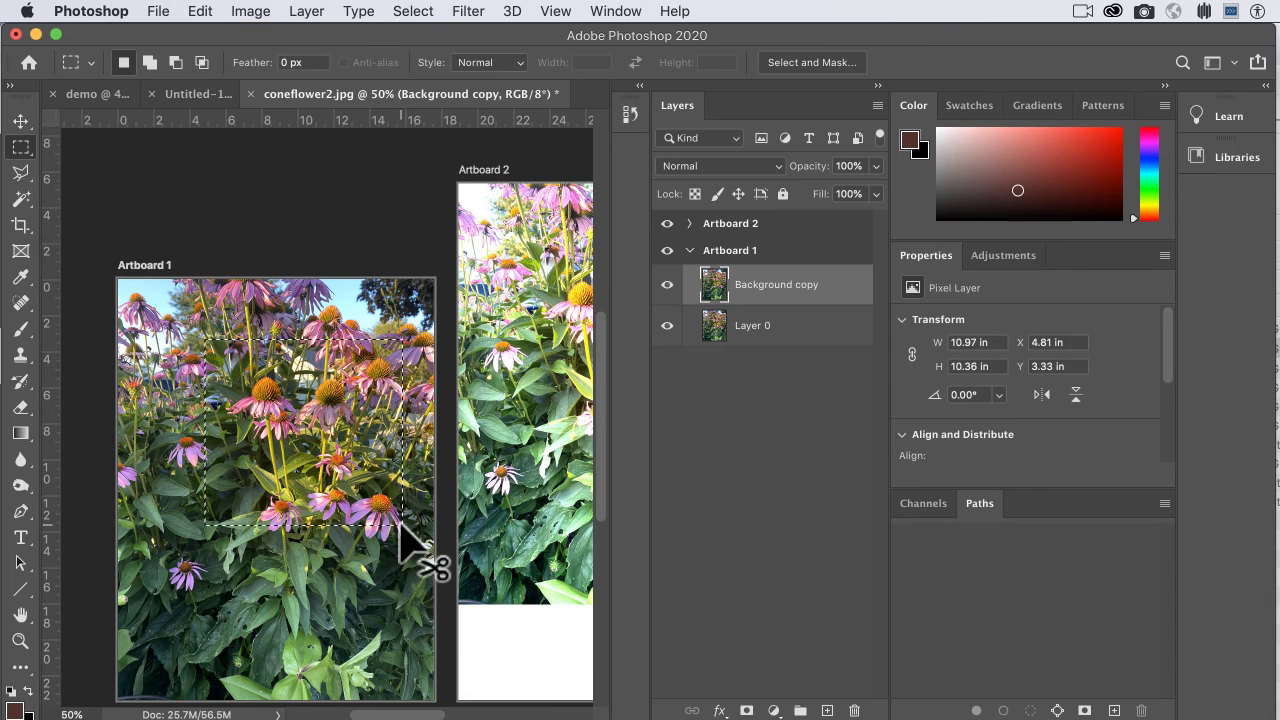
key("super+equal")
key("super+equal")
key("super+equal")
left_click(402, 527)
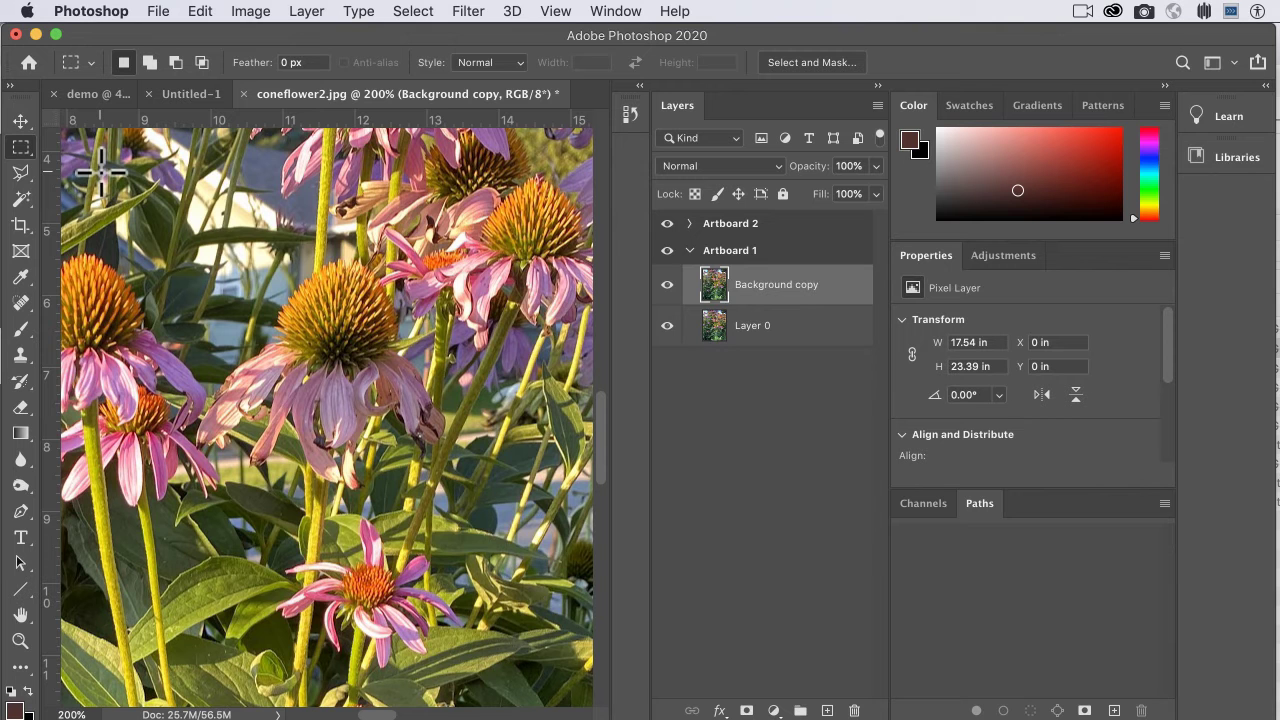
Draw a square selection about 5.13 in per side, and replace it with a rectangular one about 2.42 in by 2.31 in on the pale coneflower.
left_click_drag(103, 172, 556, 540)
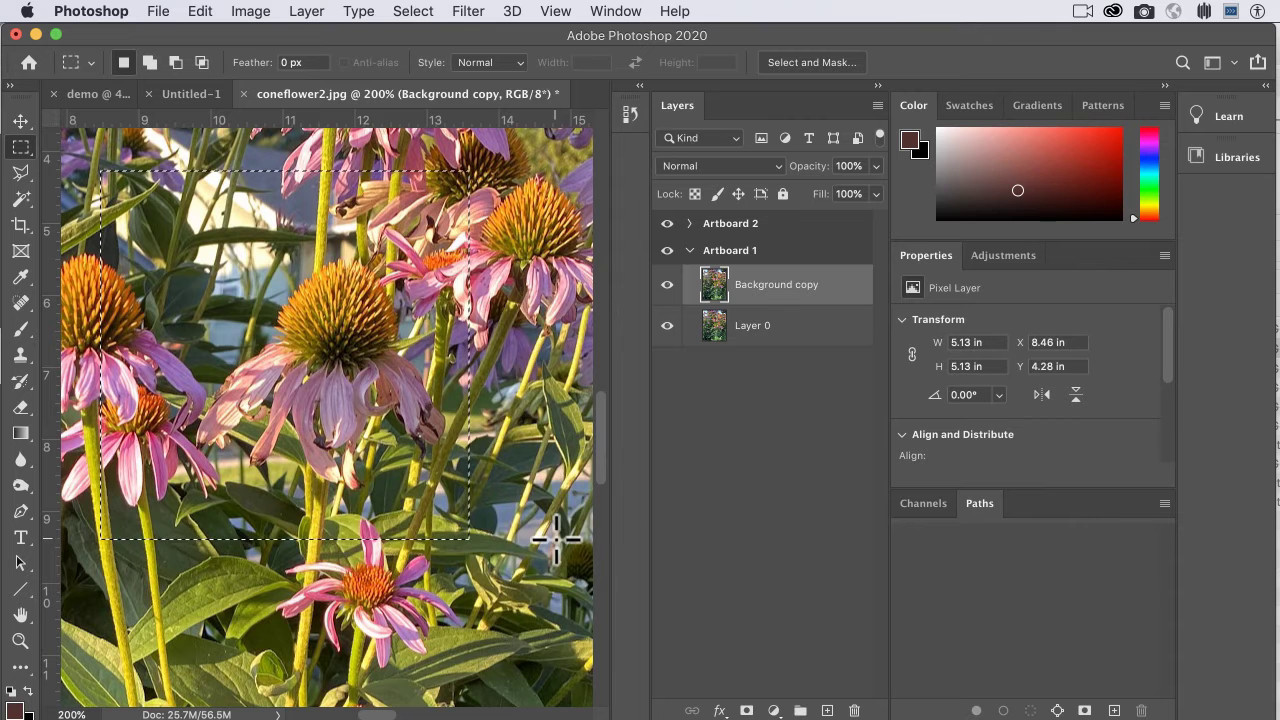
left_click(556, 540)
left_click_drag(218, 275, 390, 438)
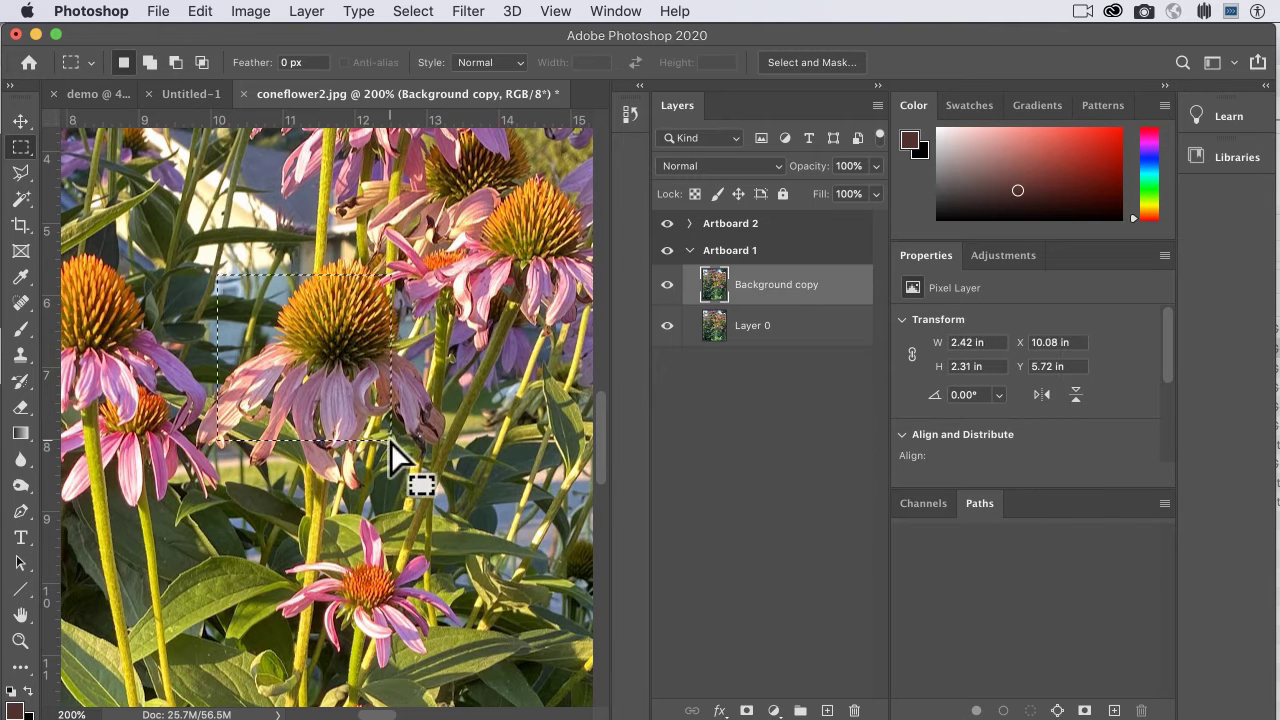
Switch to the Elliptical Marquee tool for selecting around a coneflower on Artboard 1.
left_click_drag(21, 146, 471, 600)
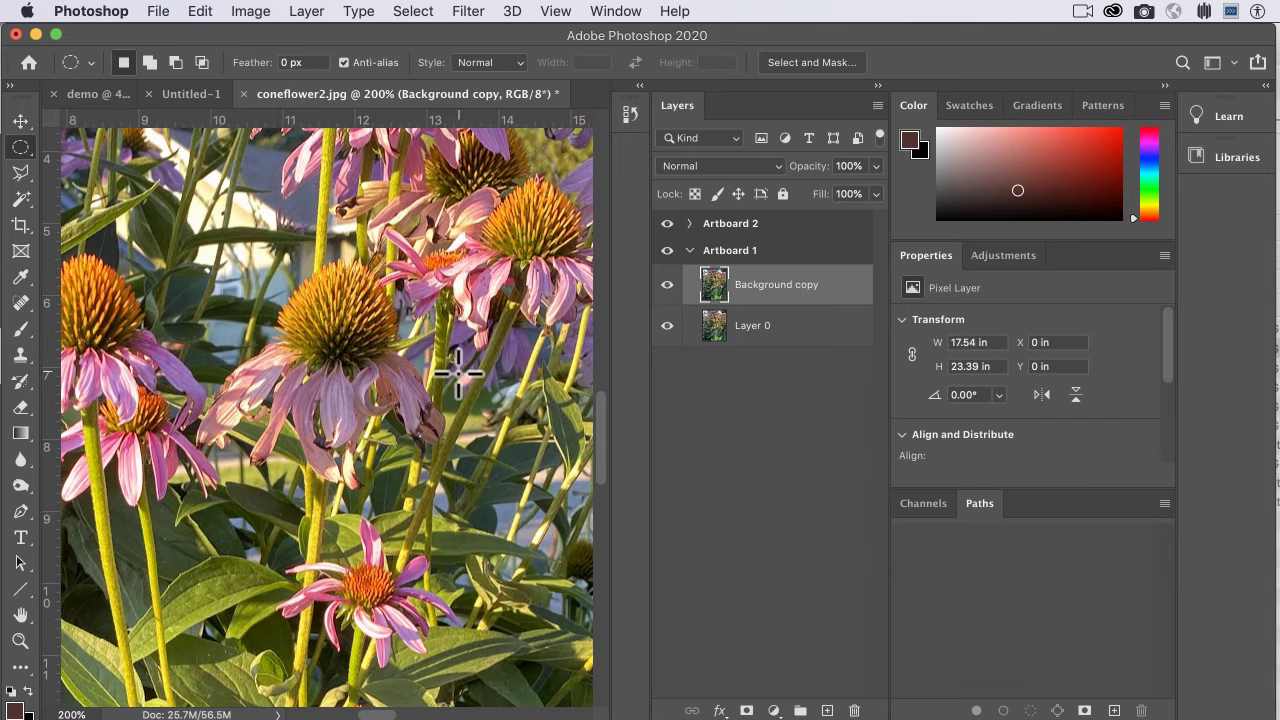
mouse_move(358, 424)
left_mouse_down()
mouse_move(130, 173)
mouse_move(74, 147)
mouse_move(32, 215)
mouse_move(286, 286)
left_mouse_up()
scroll(286, 290, "right", 10)
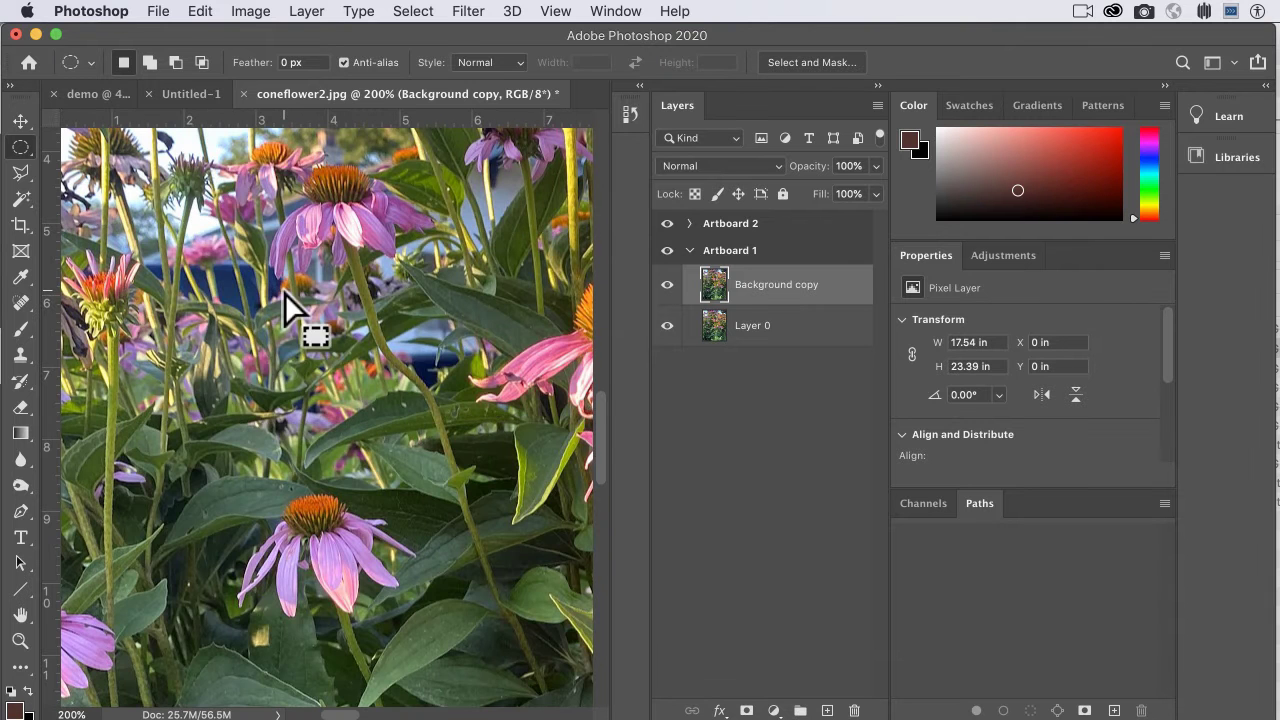
key("super+minus")
scroll(374, 362, "right", 3)
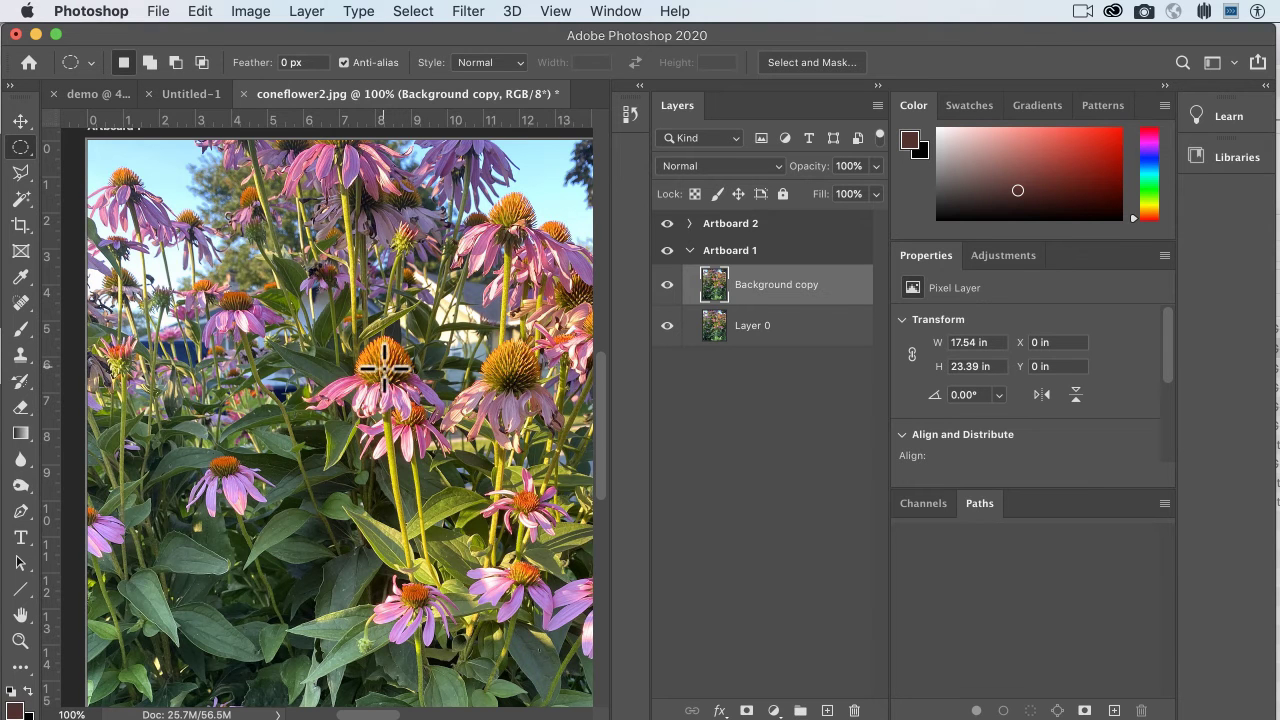
Try a circular selection about 3.39 in across, drawn outward from the orange cone near X 8 in, Y 6 in, and discard it.
left_click_drag(384, 368, 316, 306)
key("alt")
key("alt")
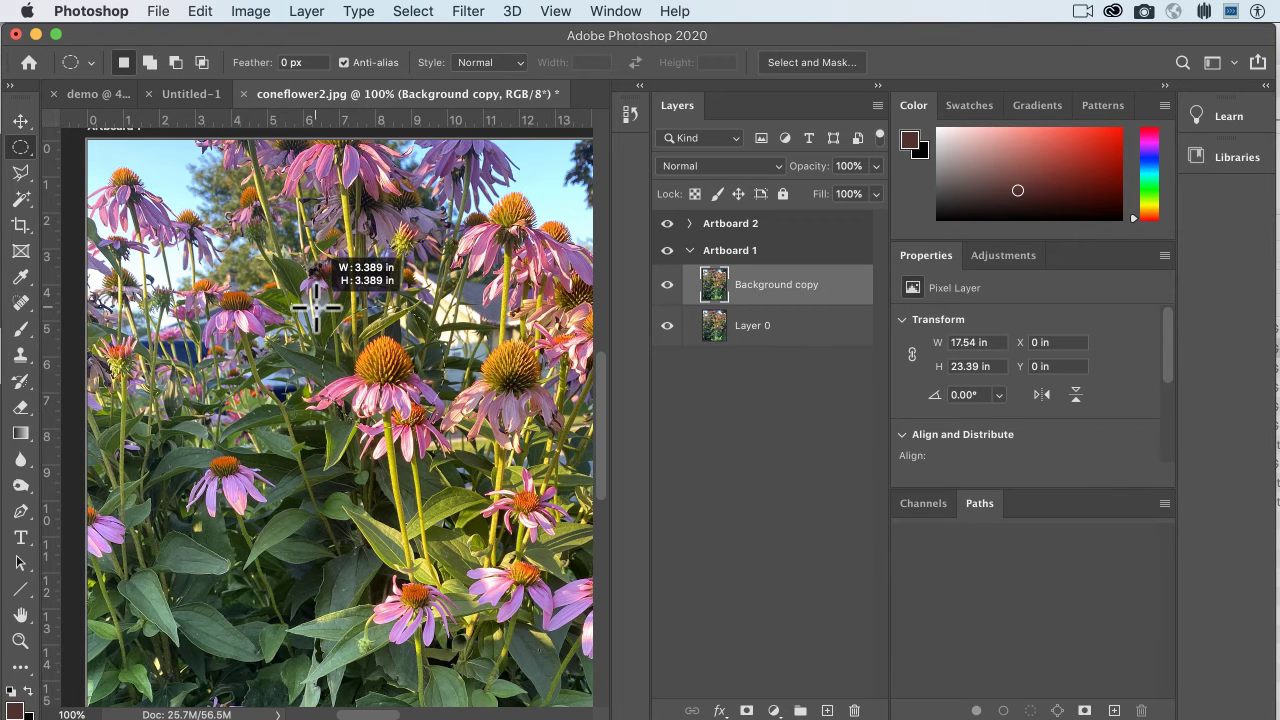
left_click_drag(316, 307, 316, 307)
key("super+d")
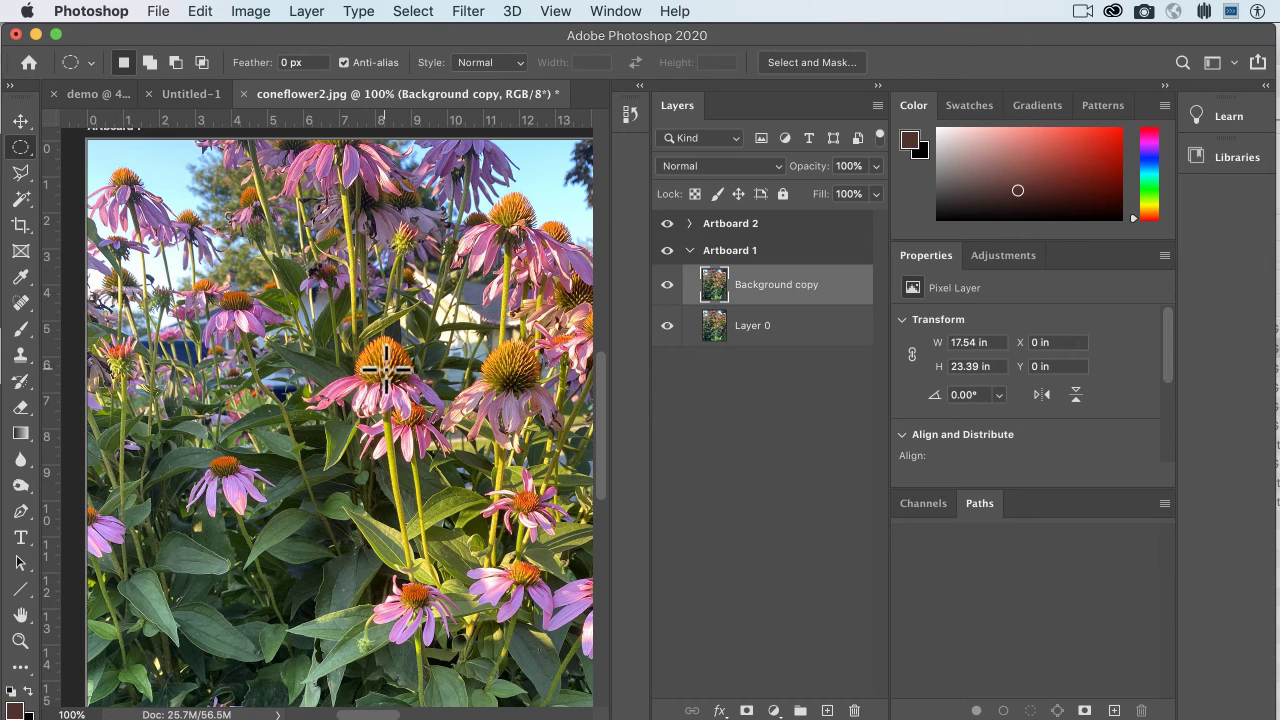
Copy a circular area about 5.06 in across, centred on the coneflower near X 8 in, Y 6 in, onto a new layer.
left_click_drag(384, 368, 324, 256)
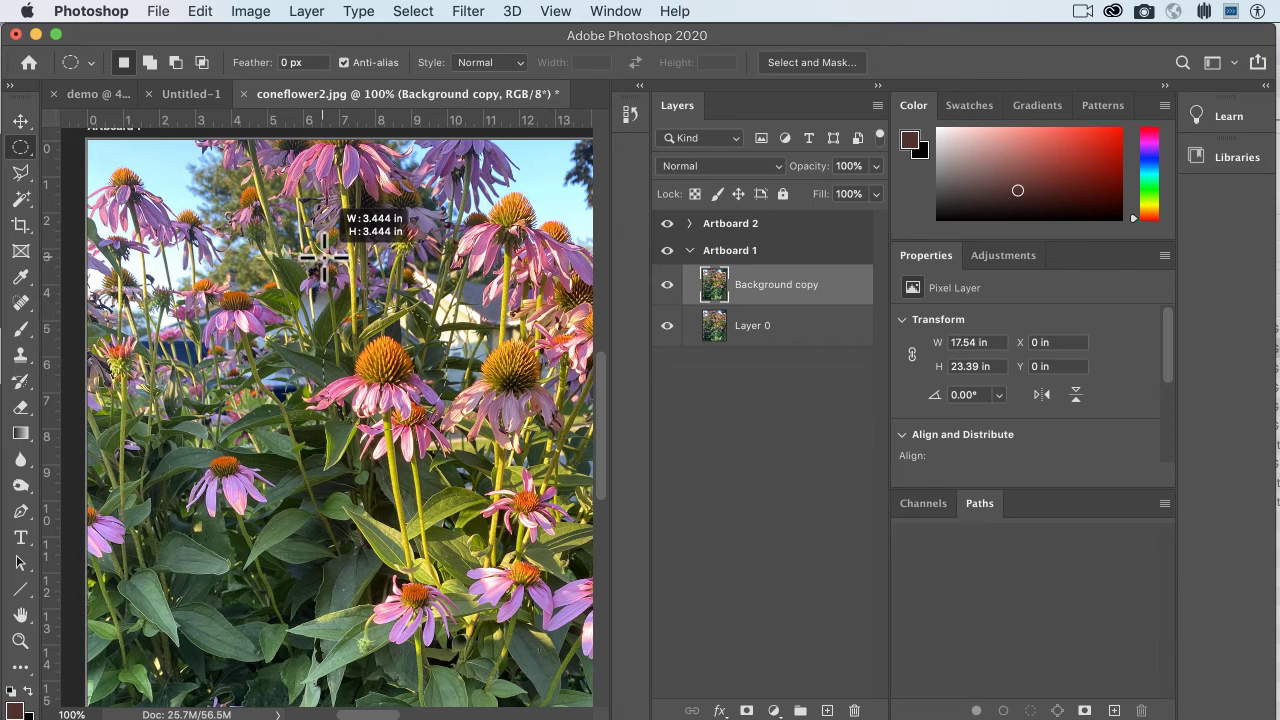
left_click_drag(325, 258, 296, 237)
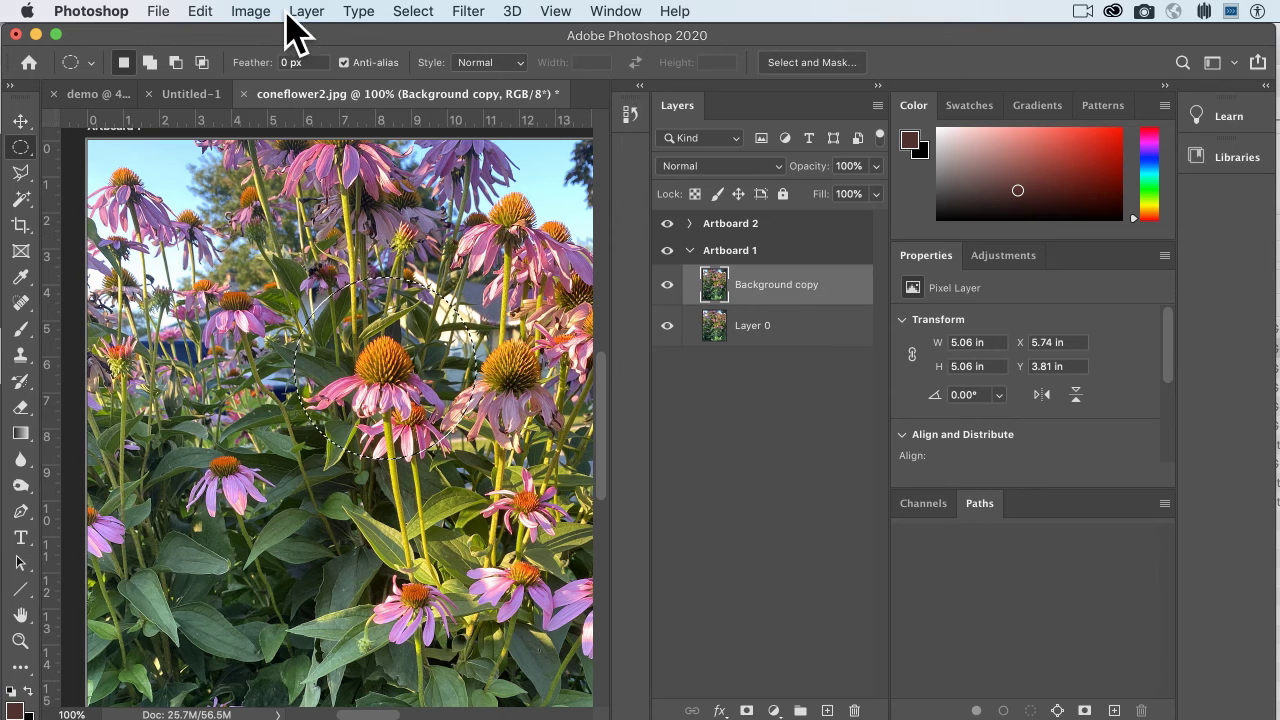
left_click(202, 11)
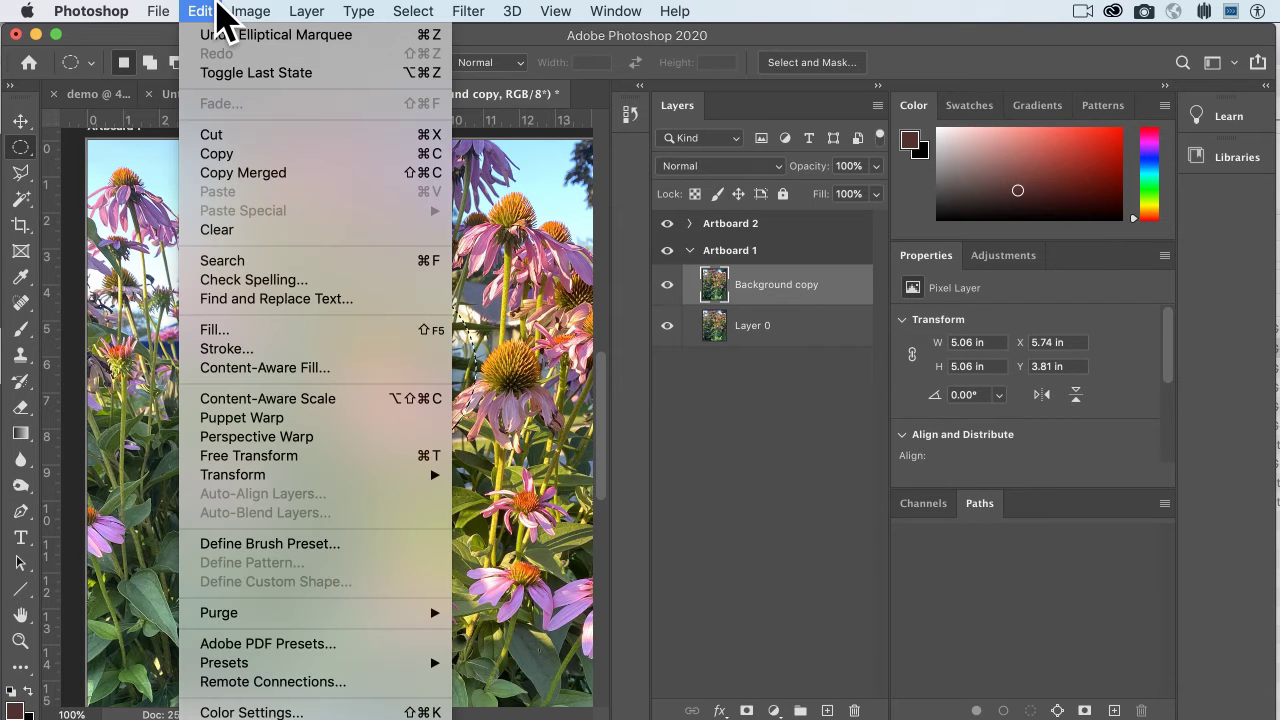
left_click(212, 156)
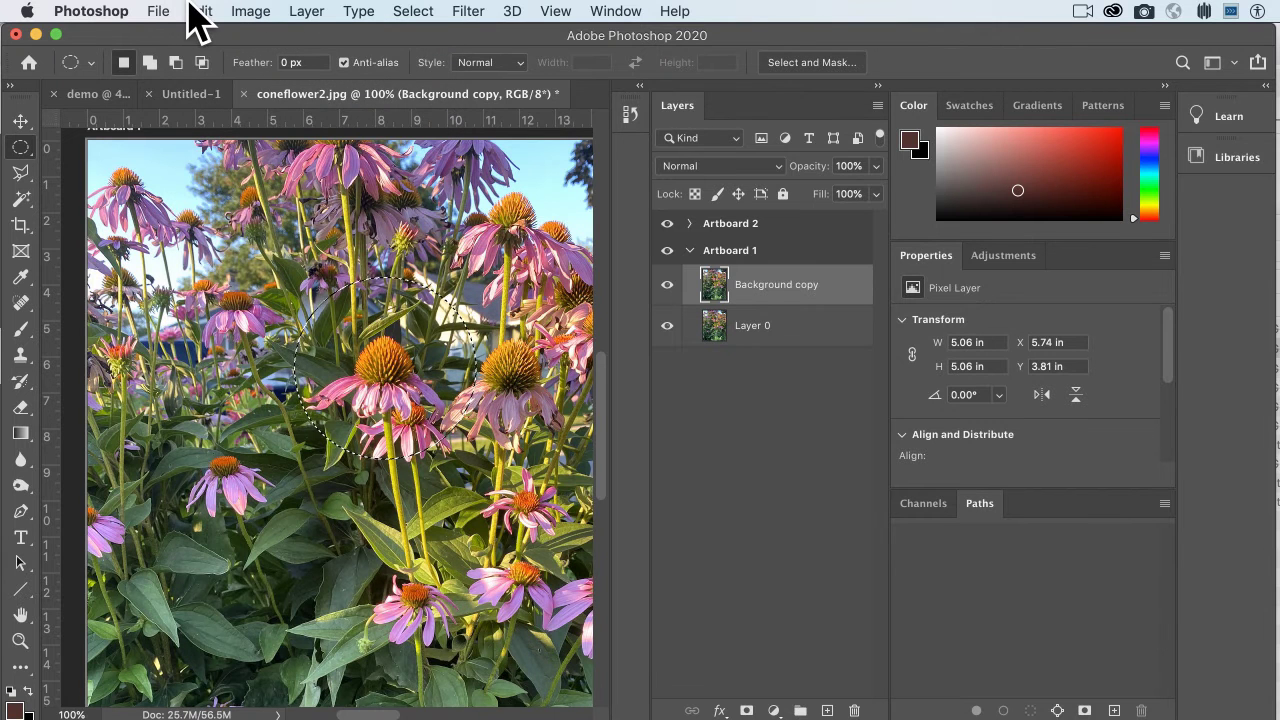
key("super+v")
Hide Layer 0 and compare Layer 1 alone with Background copy alone, leaving Background copy selected.
left_click(667, 325)
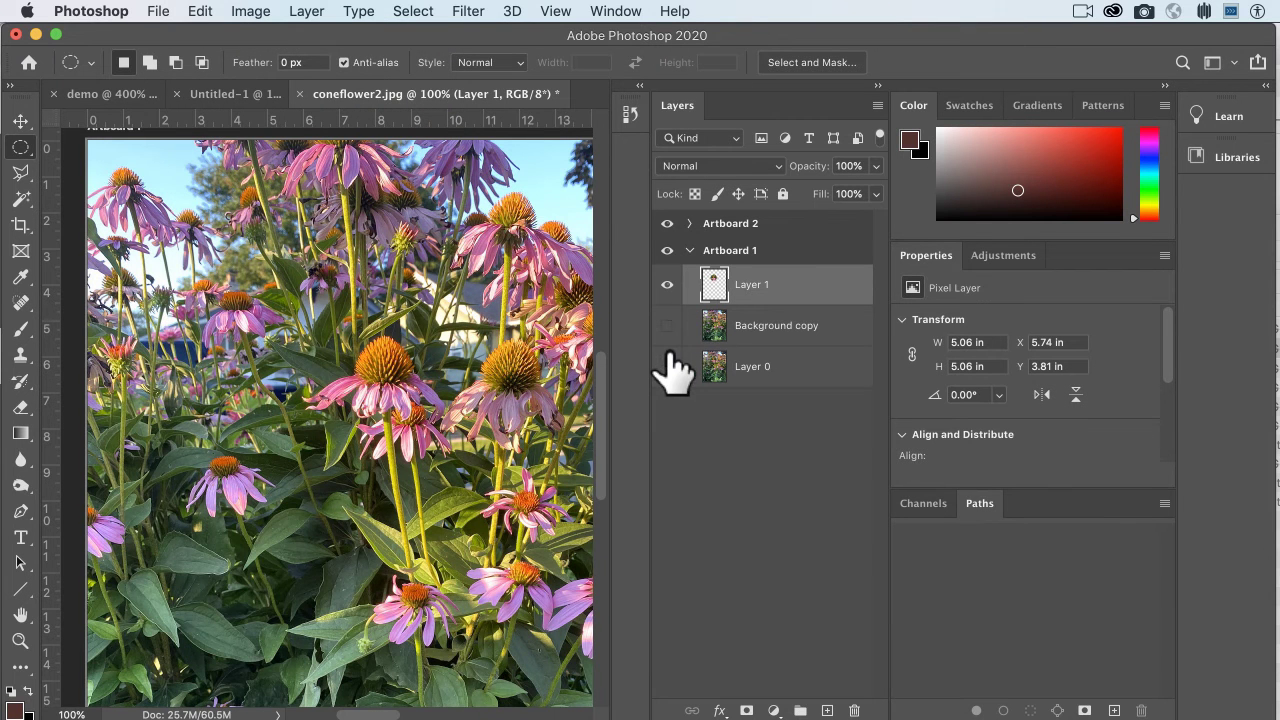
left_click(667, 366)
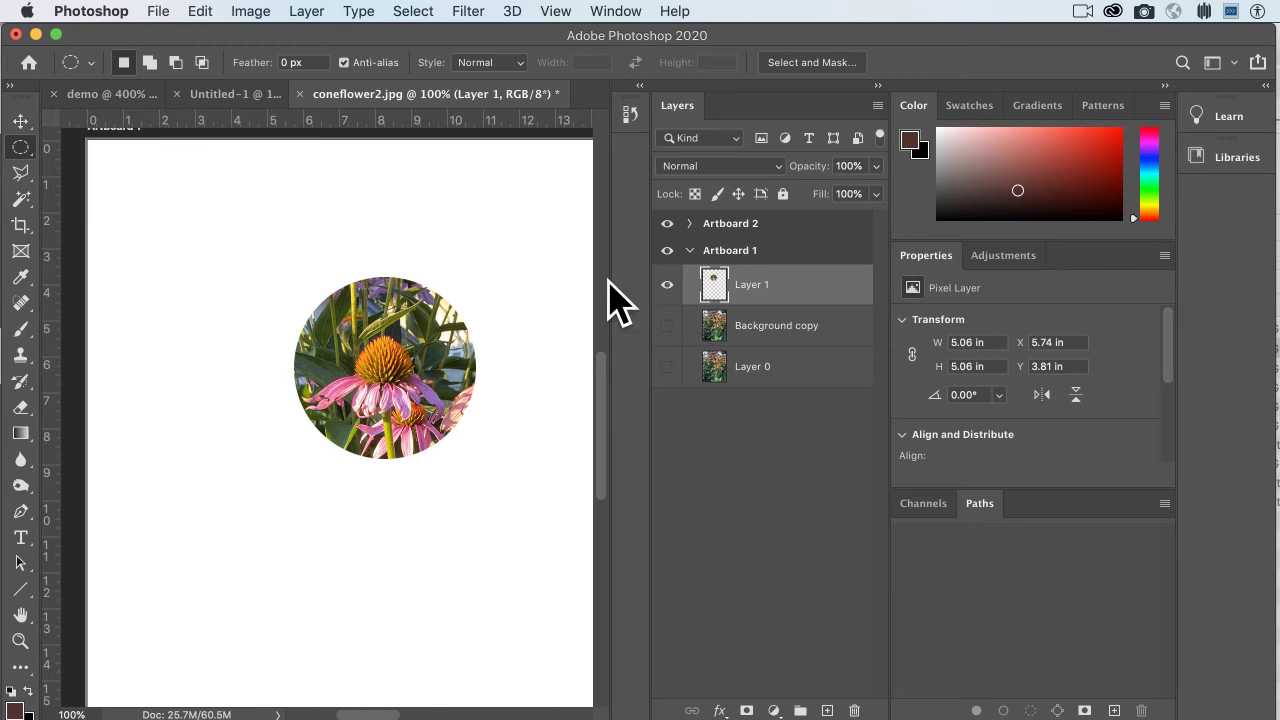
left_click(667, 284)
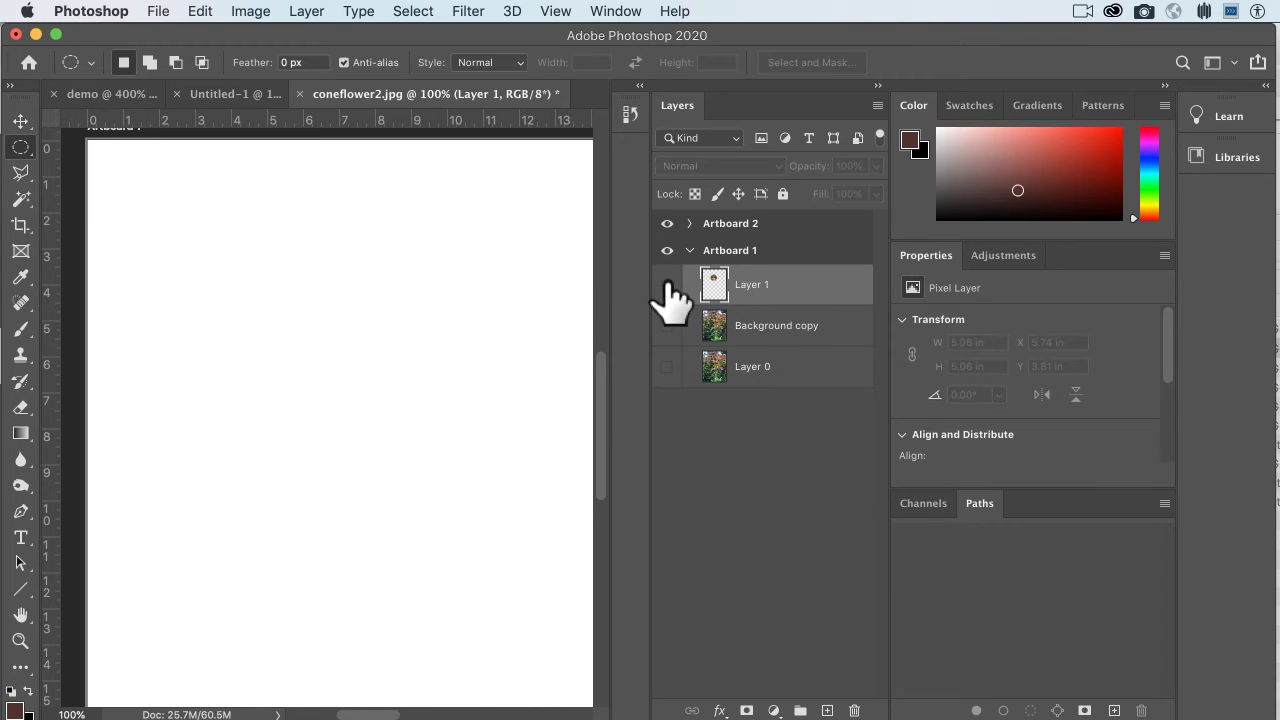
left_click(750, 325)
left_click(666, 326)
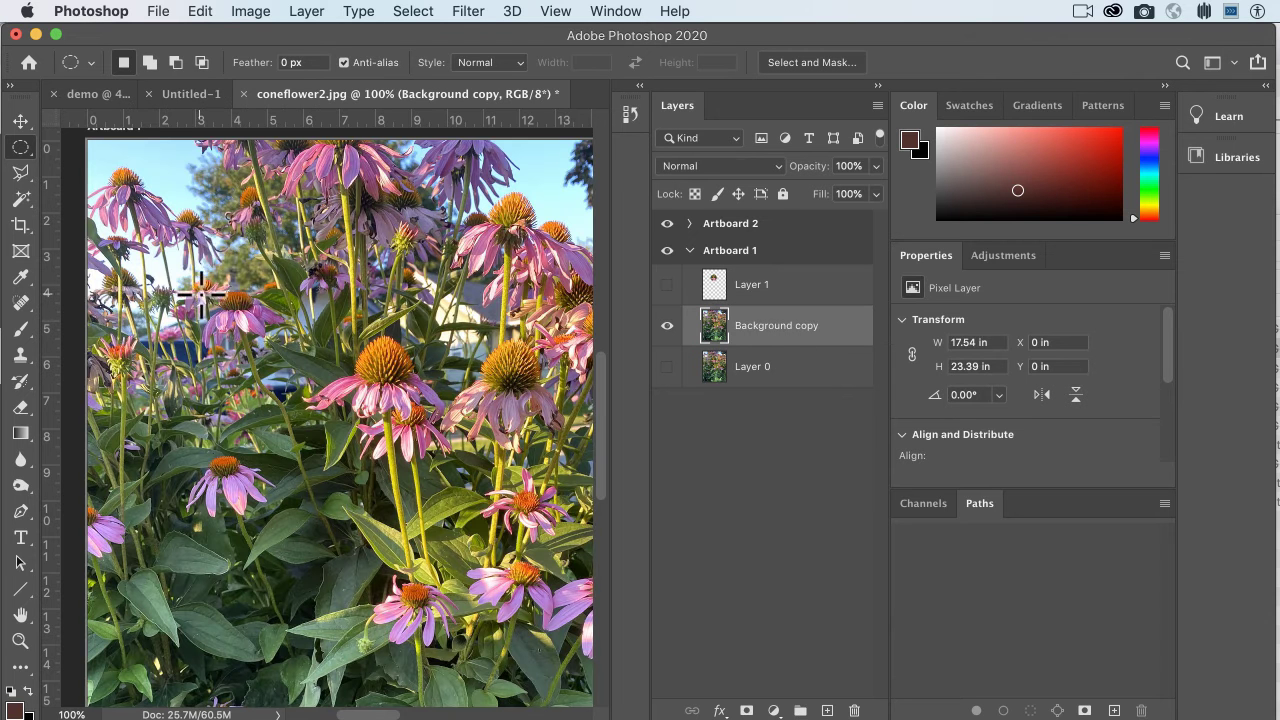
Show Layer 1 instead of Background copy and examine the edge of the pasted circle up close.
left_click(667, 284)
left_click(667, 325)
key("super+plus")
key("super+plus")
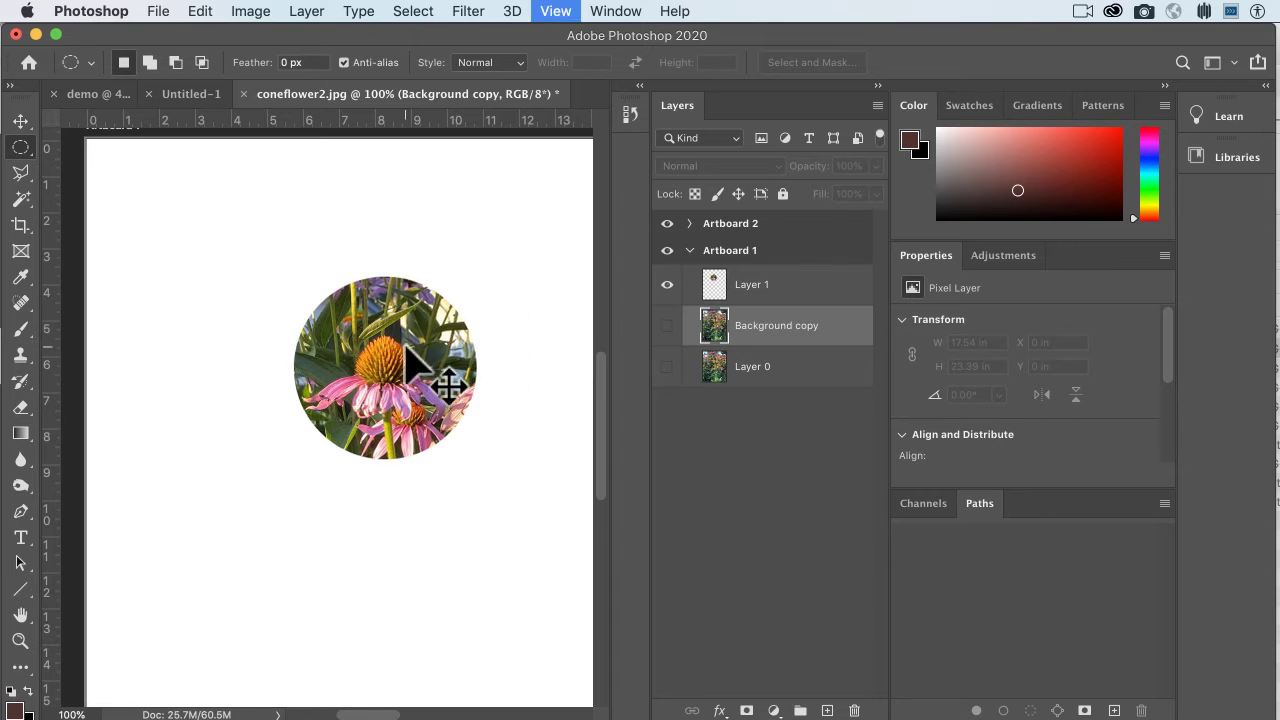
scroll(402, 488, "up", 5)
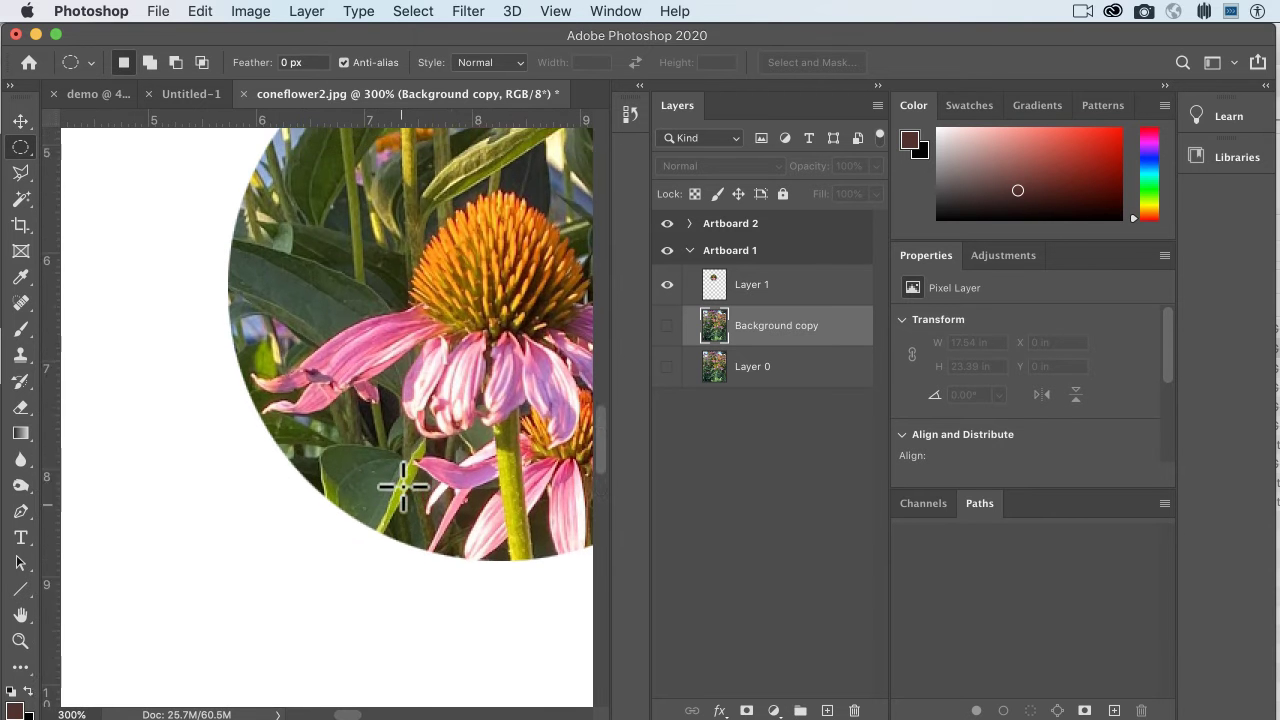
scroll(402, 488, "right", 5)
key("super+minus")
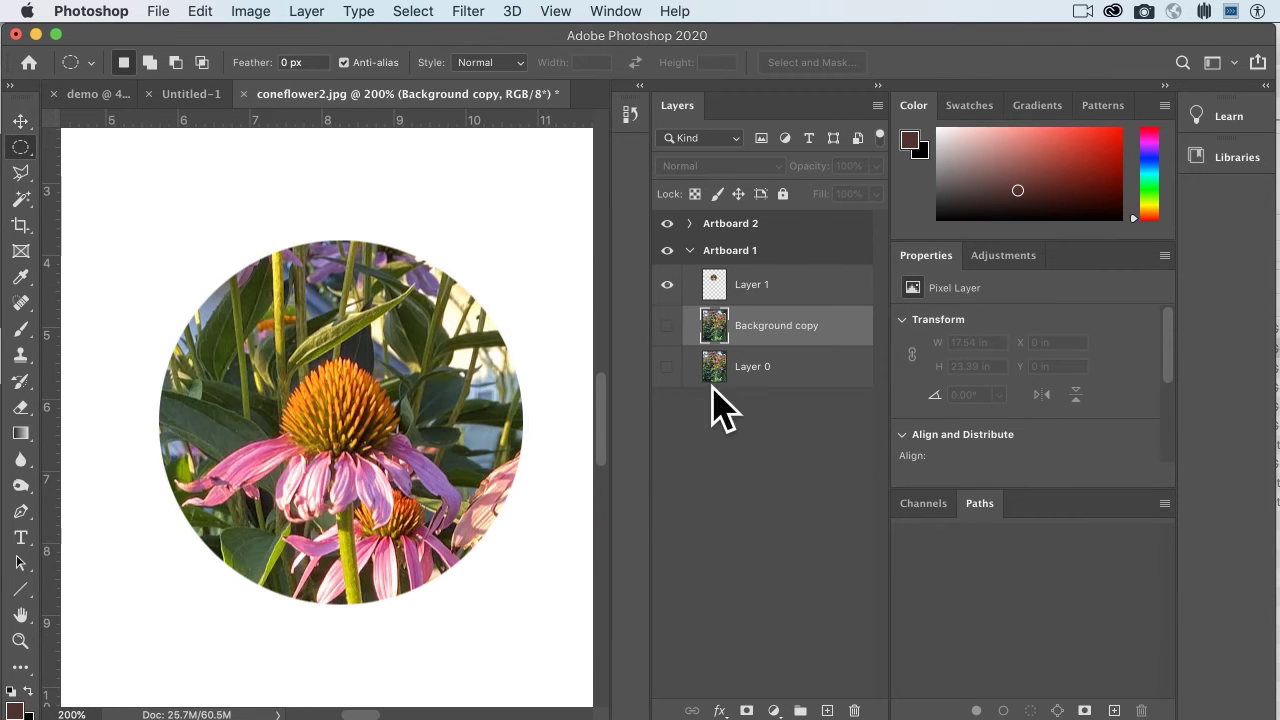
key("super+minus")
Set the elliptical marquee's feather to 30 px, and show Background copy in place of Layer 1.
left_click(770, 288)
left_click(738, 328)
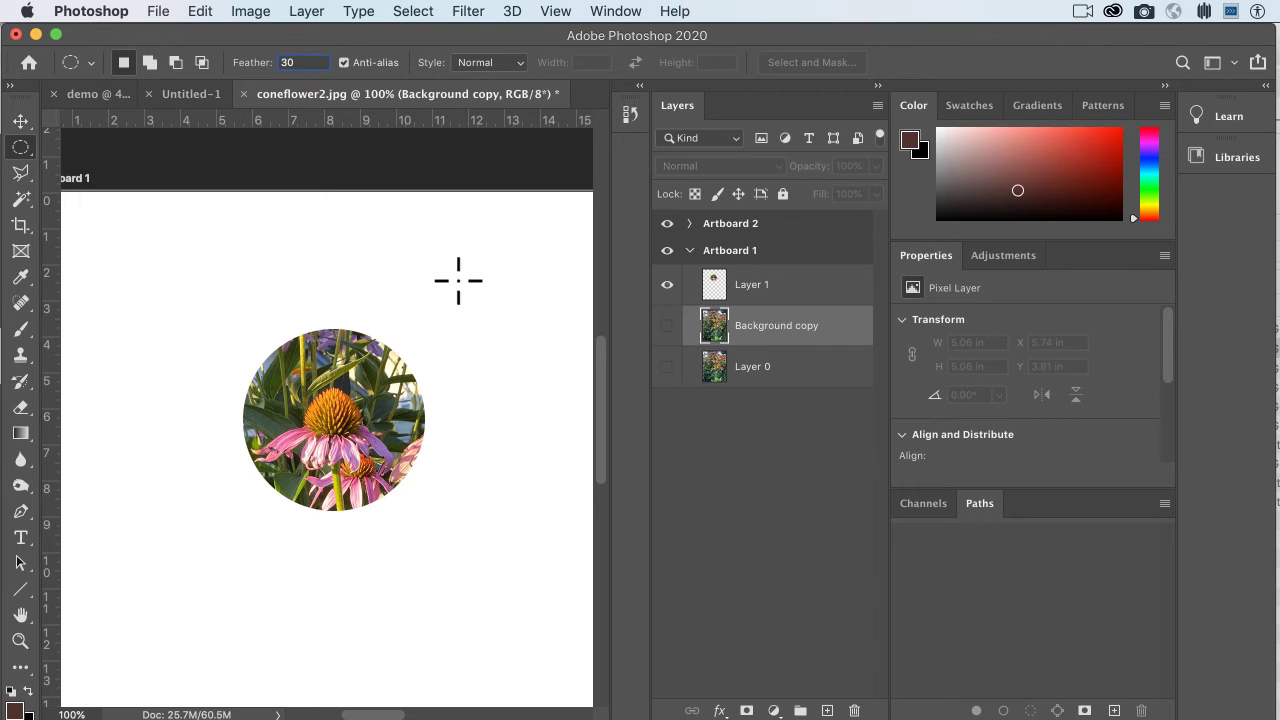
left_click(667, 284)
left_click(667, 325)
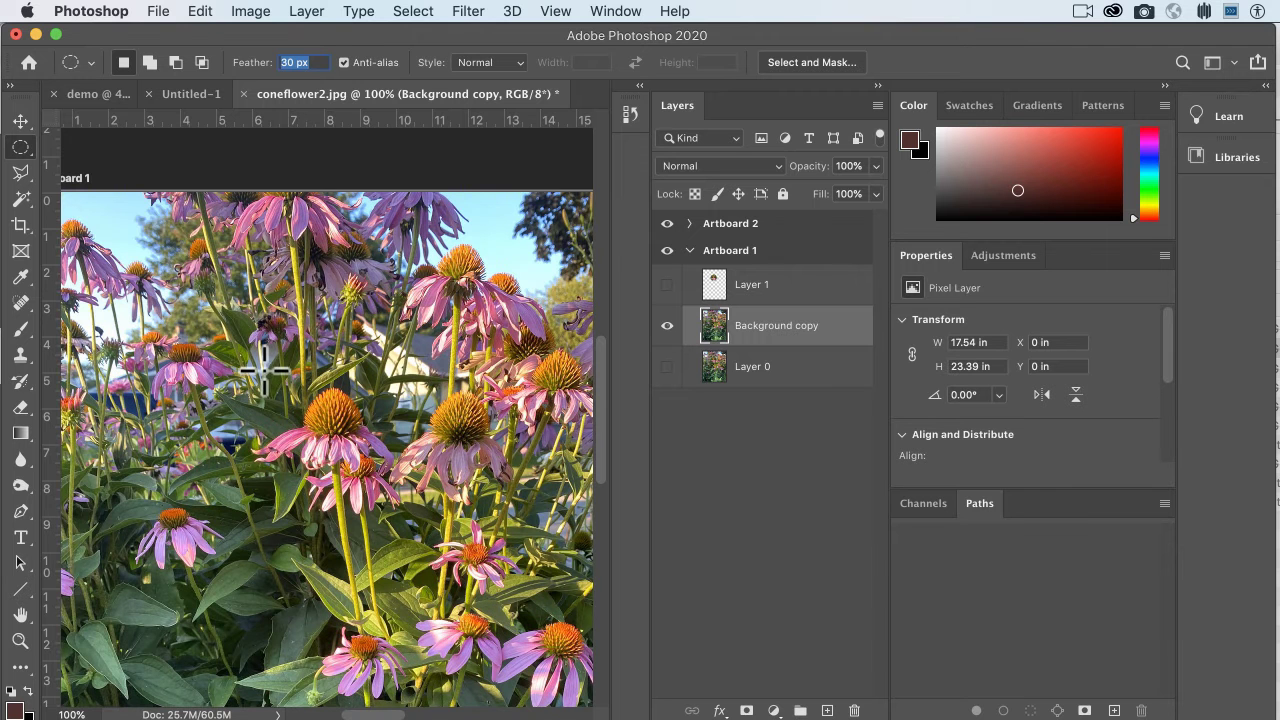
Draw a square selection about 5.49 in per side with the Rectangular Marquee tool, starting near X 5.58 in, Y 3.56 in.
right_click(20, 147)
left_click(70, 140)
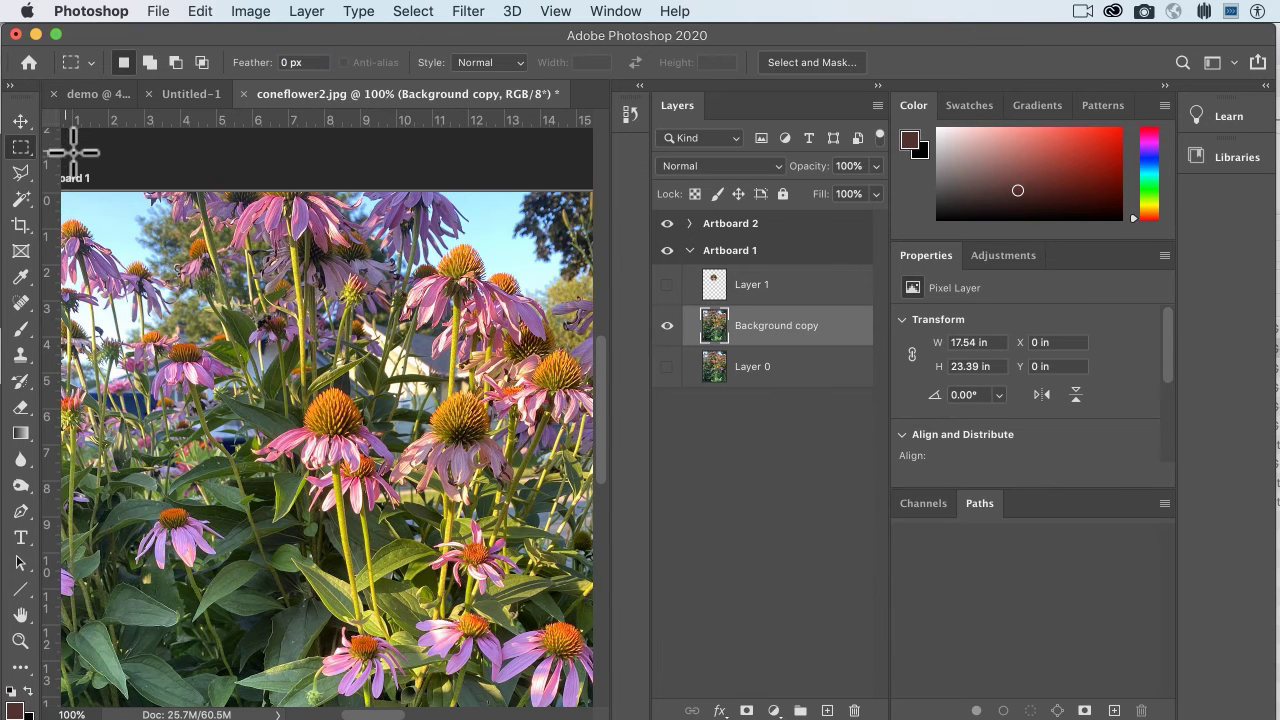
left_click_drag(236, 322, 448, 516)
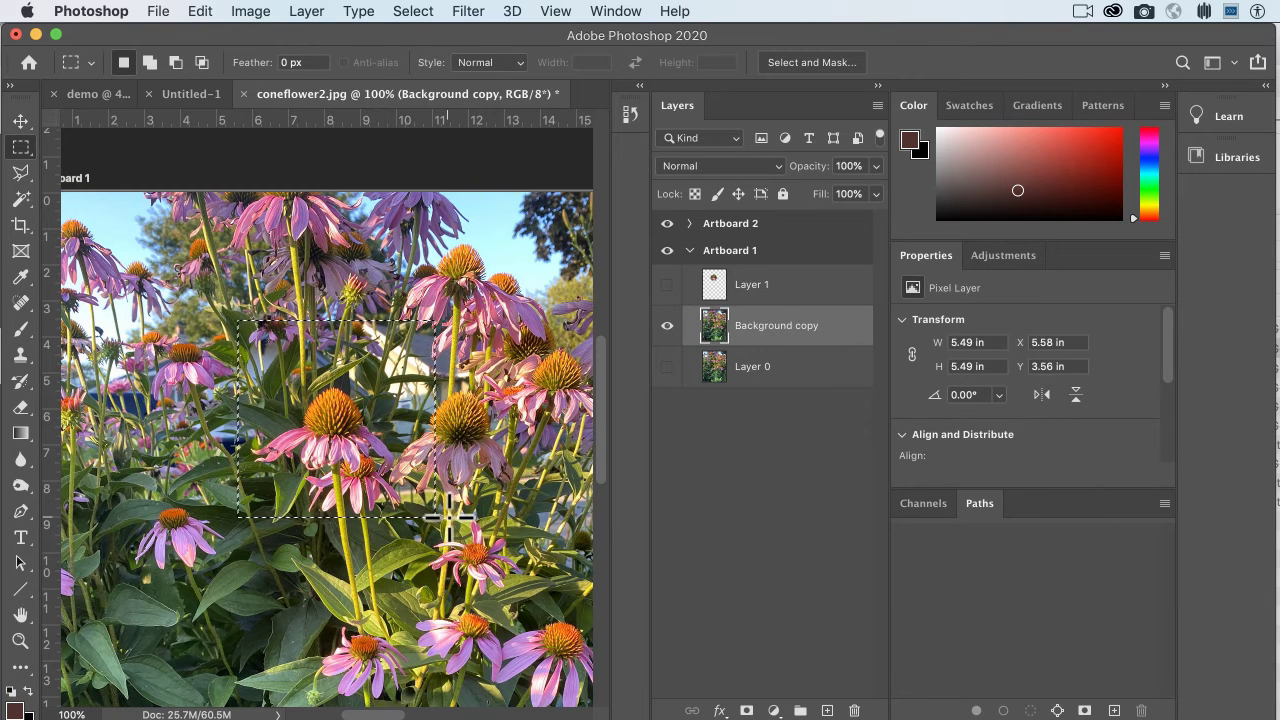
Copy the selected square of Background copy and paste it as a new layer.
left_click(155, 10)
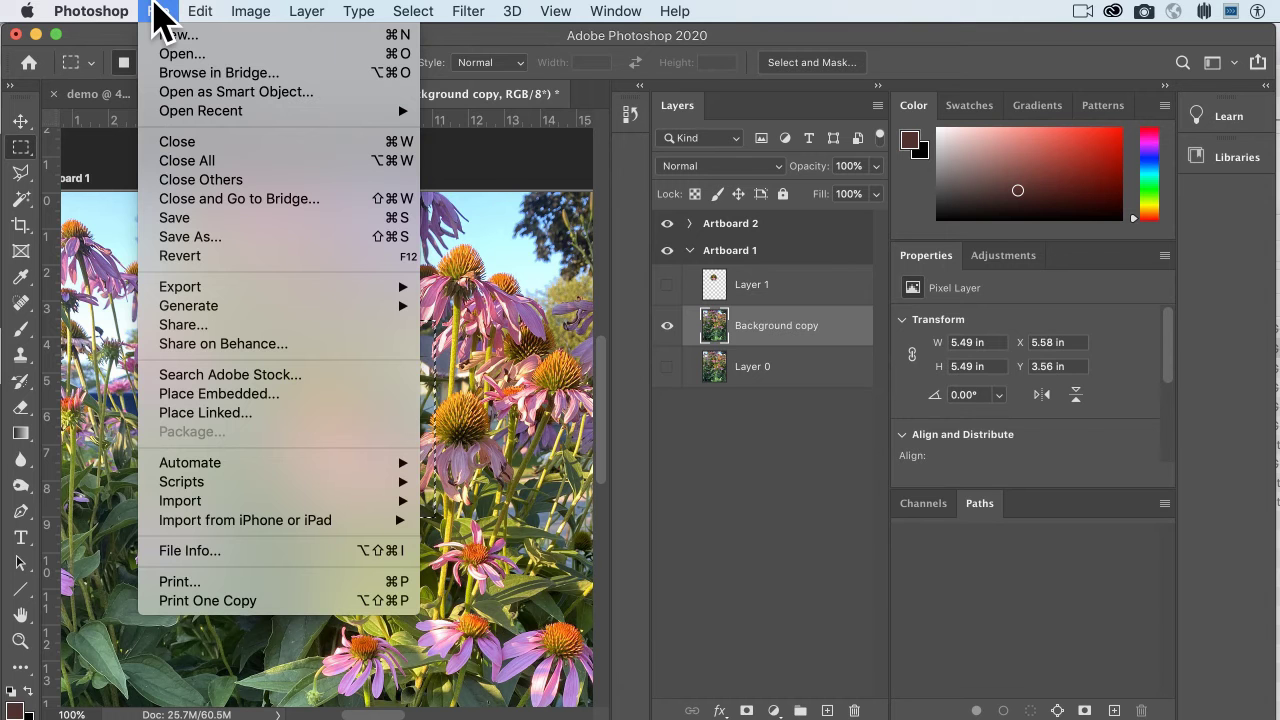
mouse_move(200, 9)
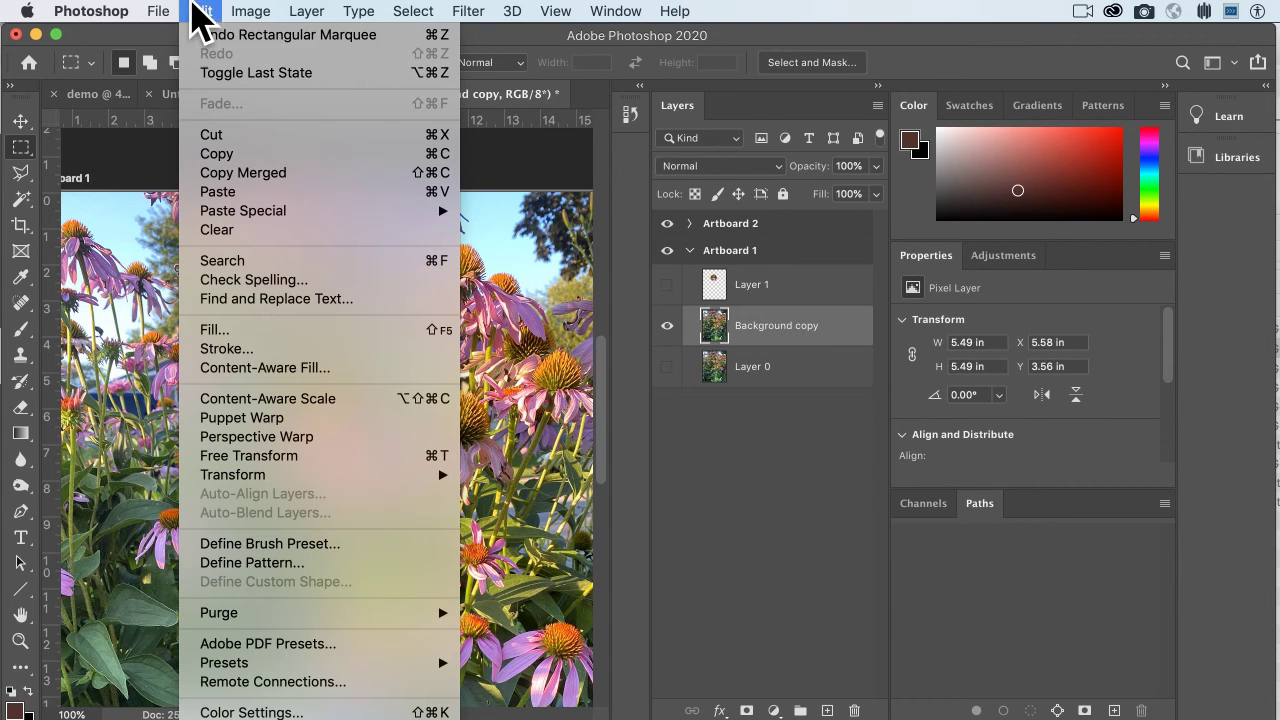
left_click(230, 155)
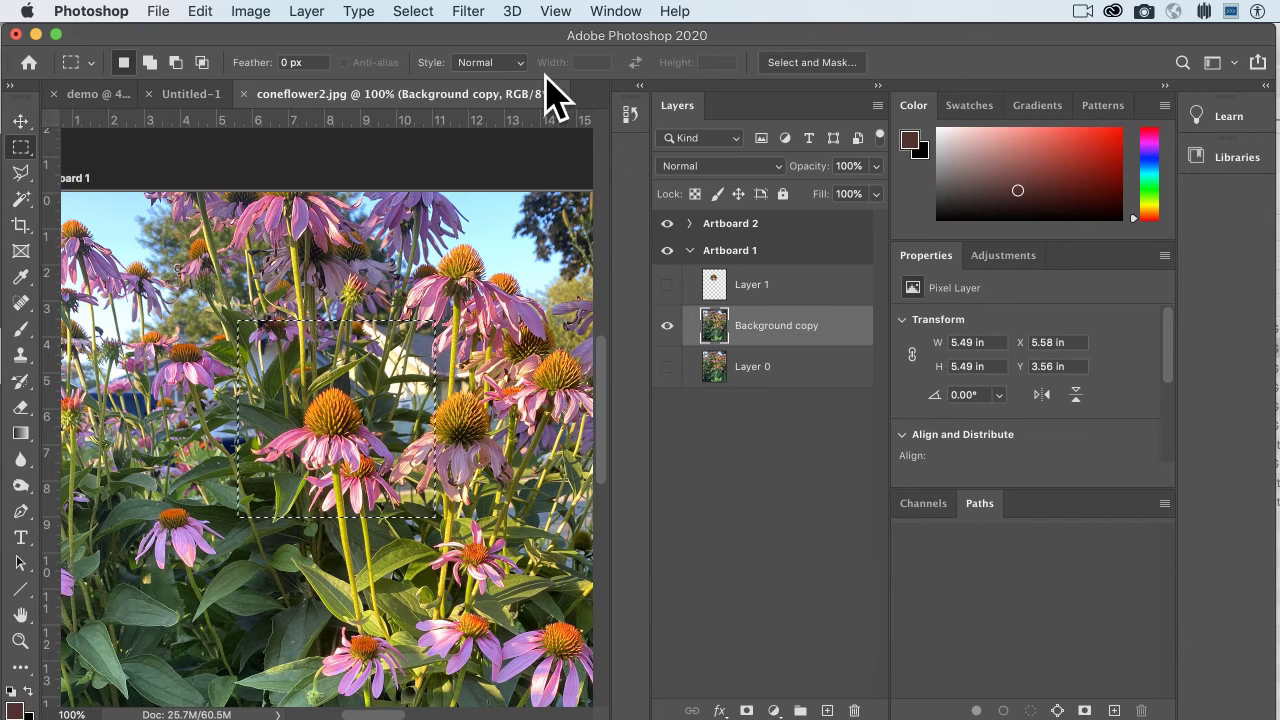
key("super+c")
key("super+v")
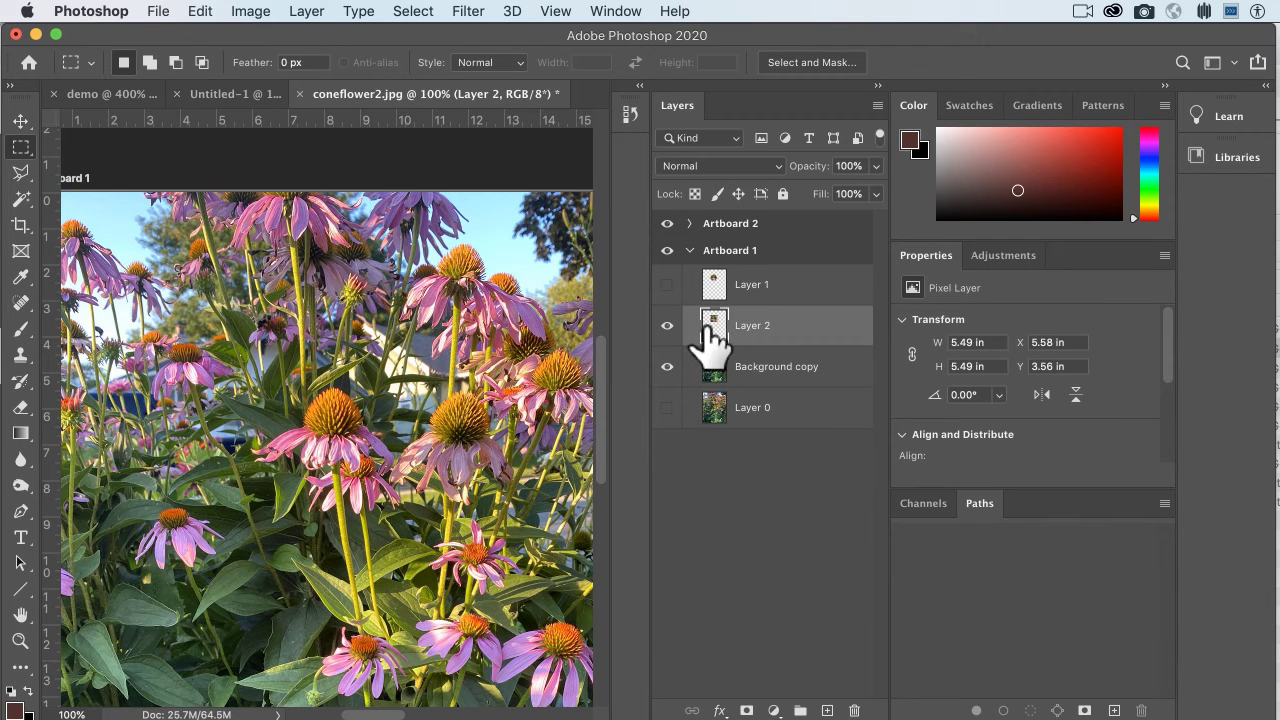
Toggle Layer 2 and Background copy to compare them, leaving Layer 2 hidden and Background copy visible.
left_click(667, 324)
left_click(667, 324)
left_click(667, 365)
left_click(667, 366)
left_click(667, 325)
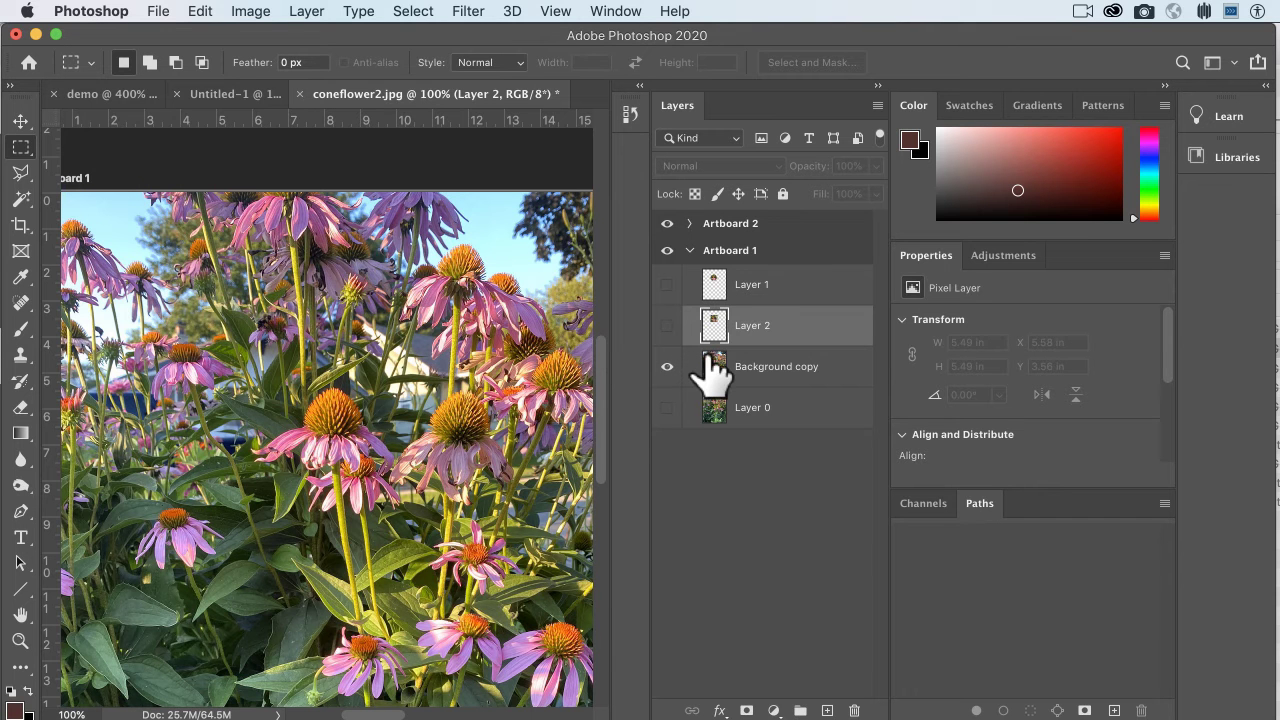
Paste the copied square again as another layer, toggle it against the photo and leave it hidden.
key("super+v")
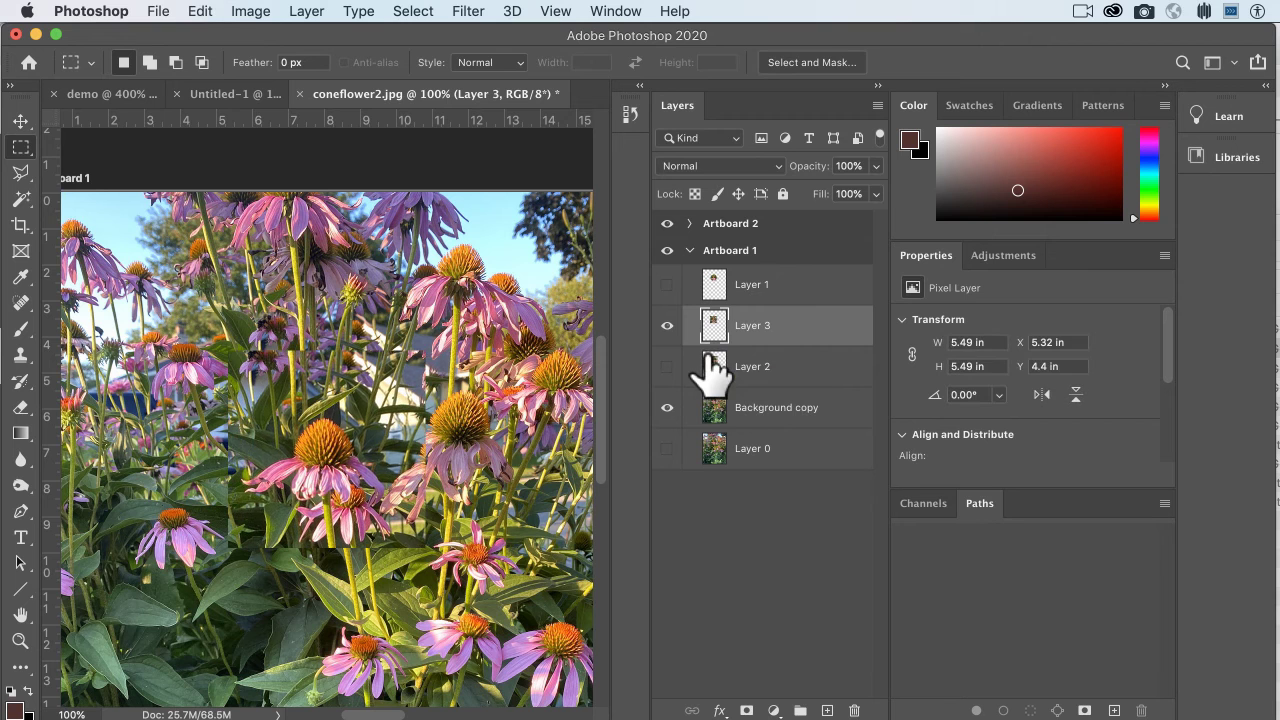
left_click(667, 325)
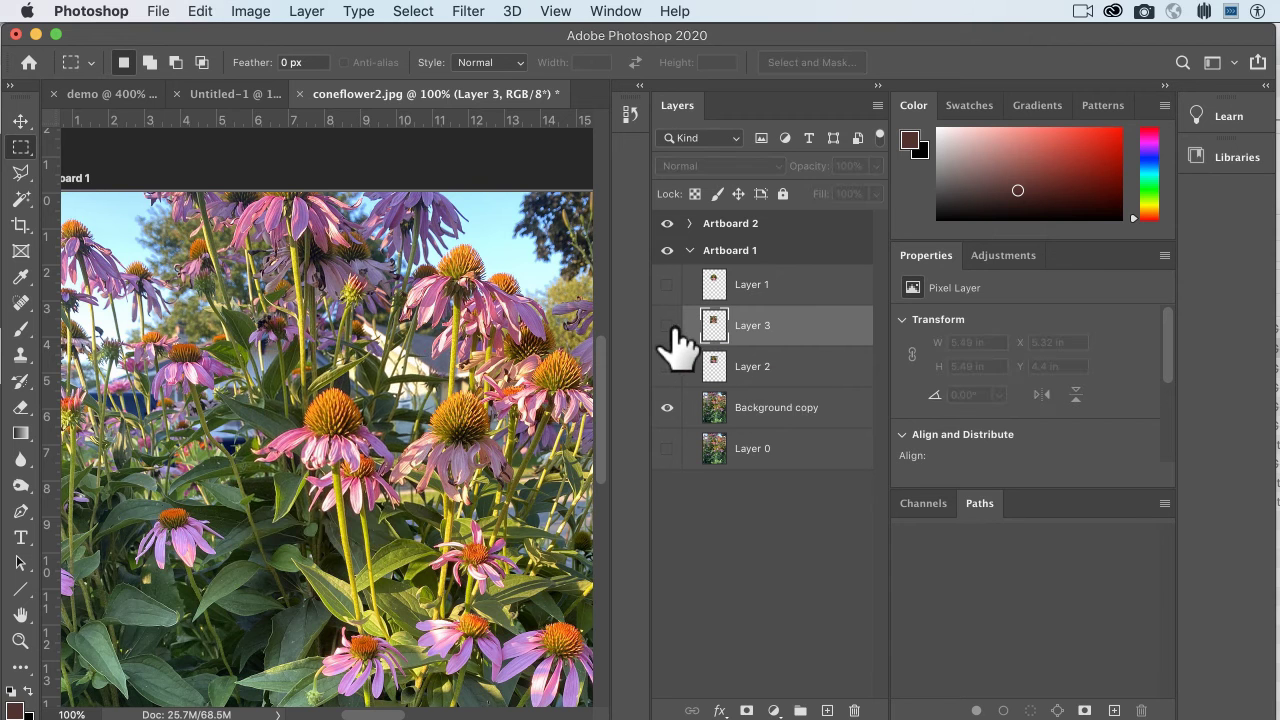
left_click(667, 325)
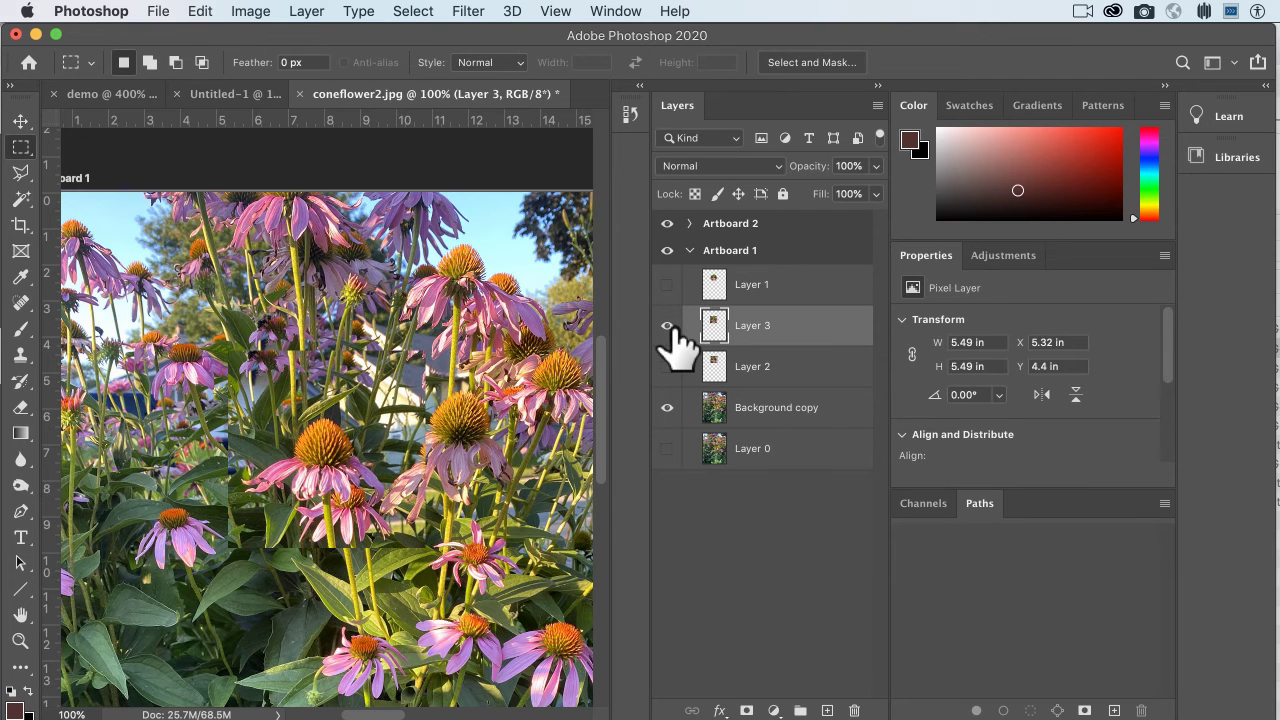
left_click(670, 328)
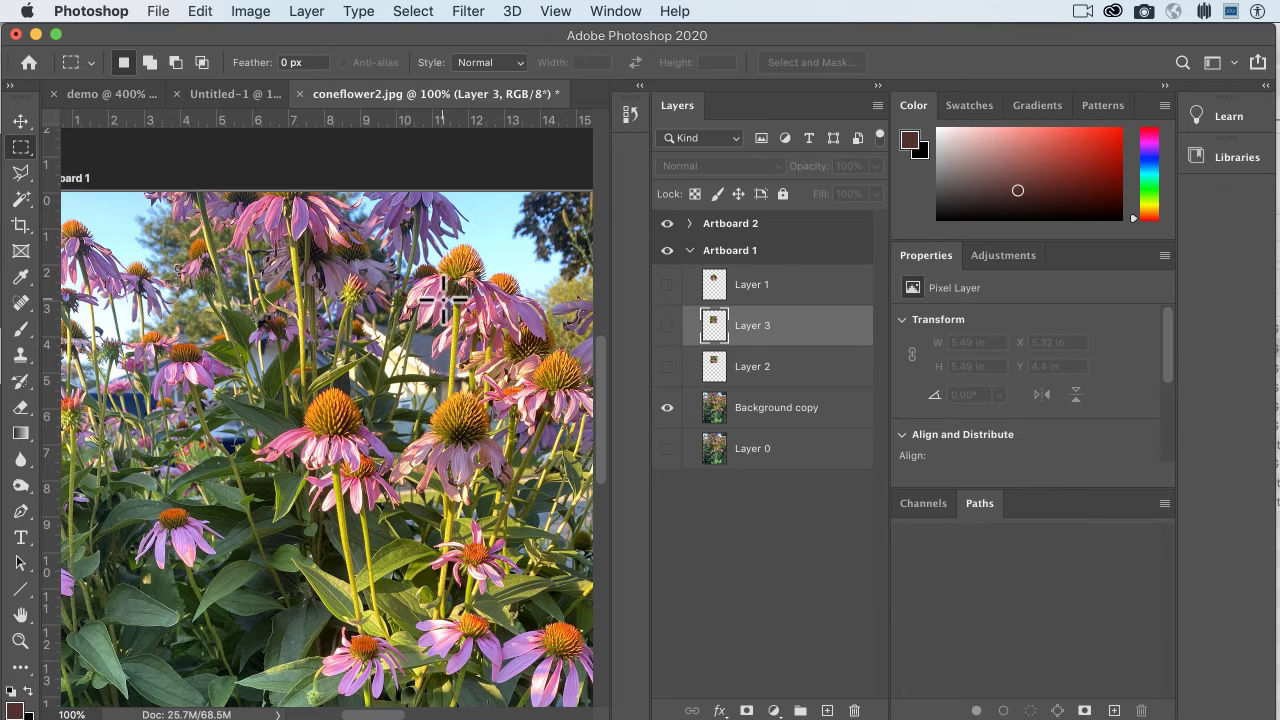
Paste the copied square in place as a new layer in Artboard 1.
left_click(163, 12)
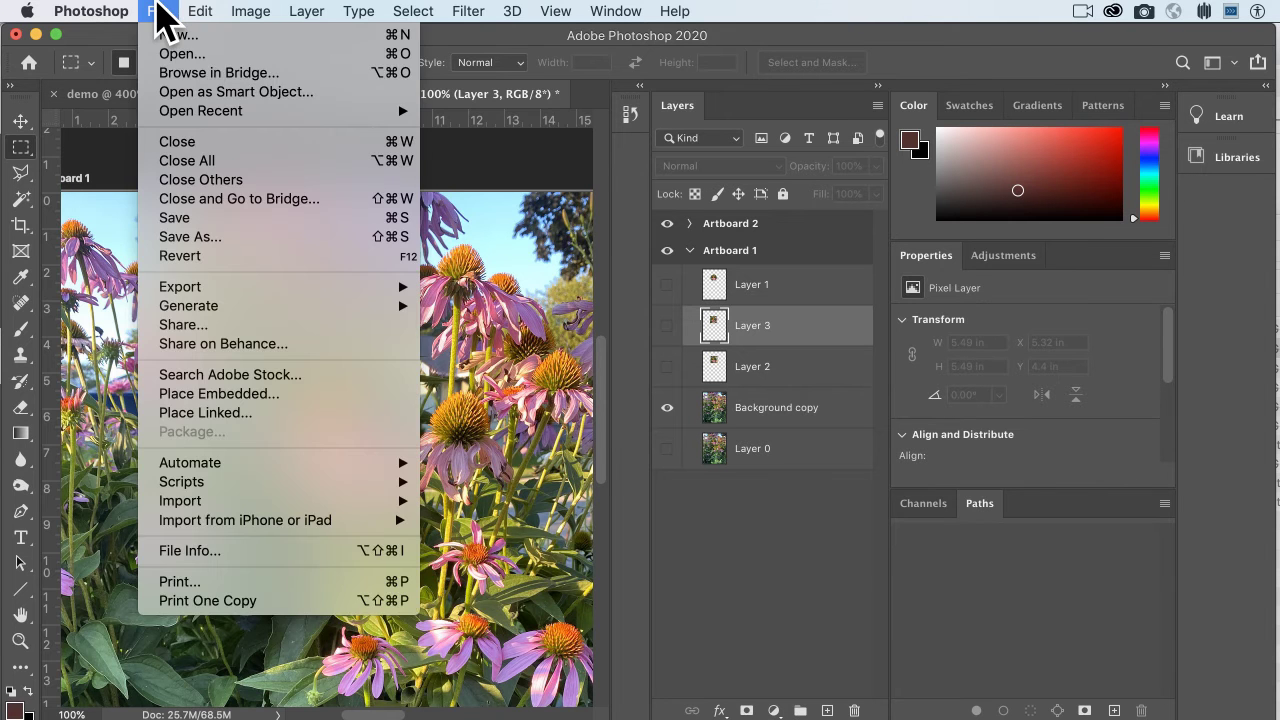
mouse_move(194, 14)
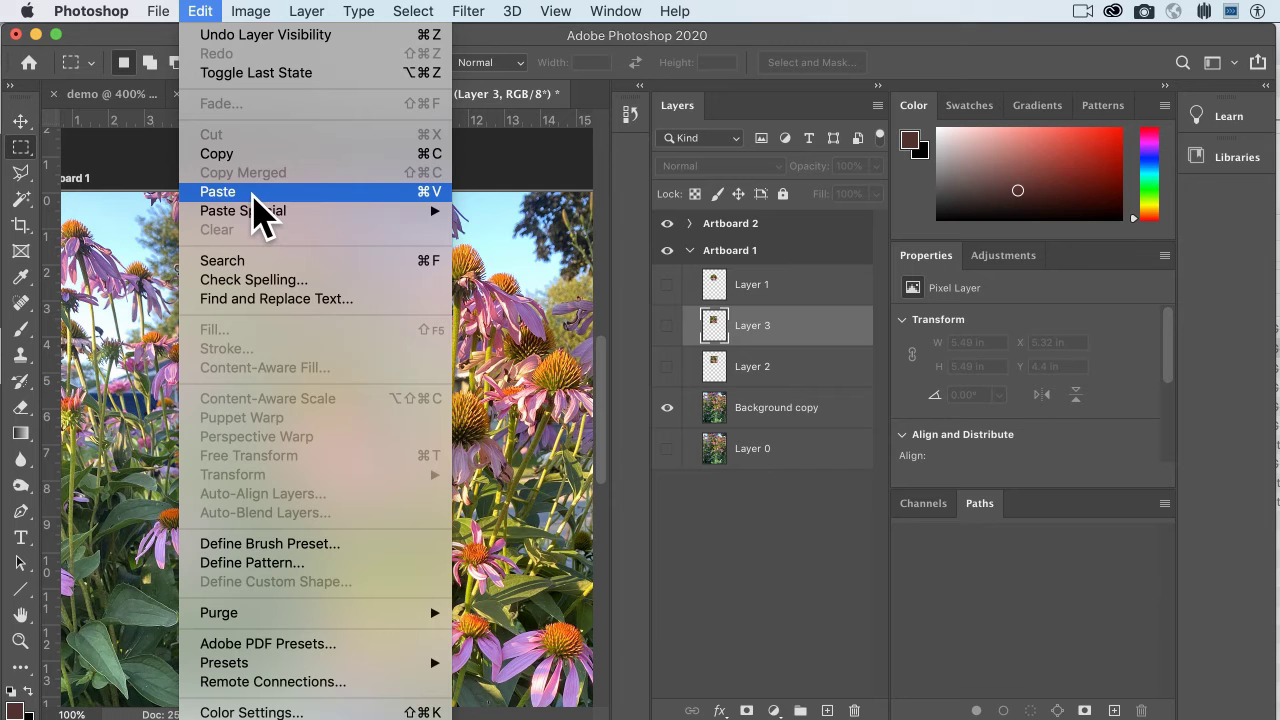
mouse_move(349, 210)
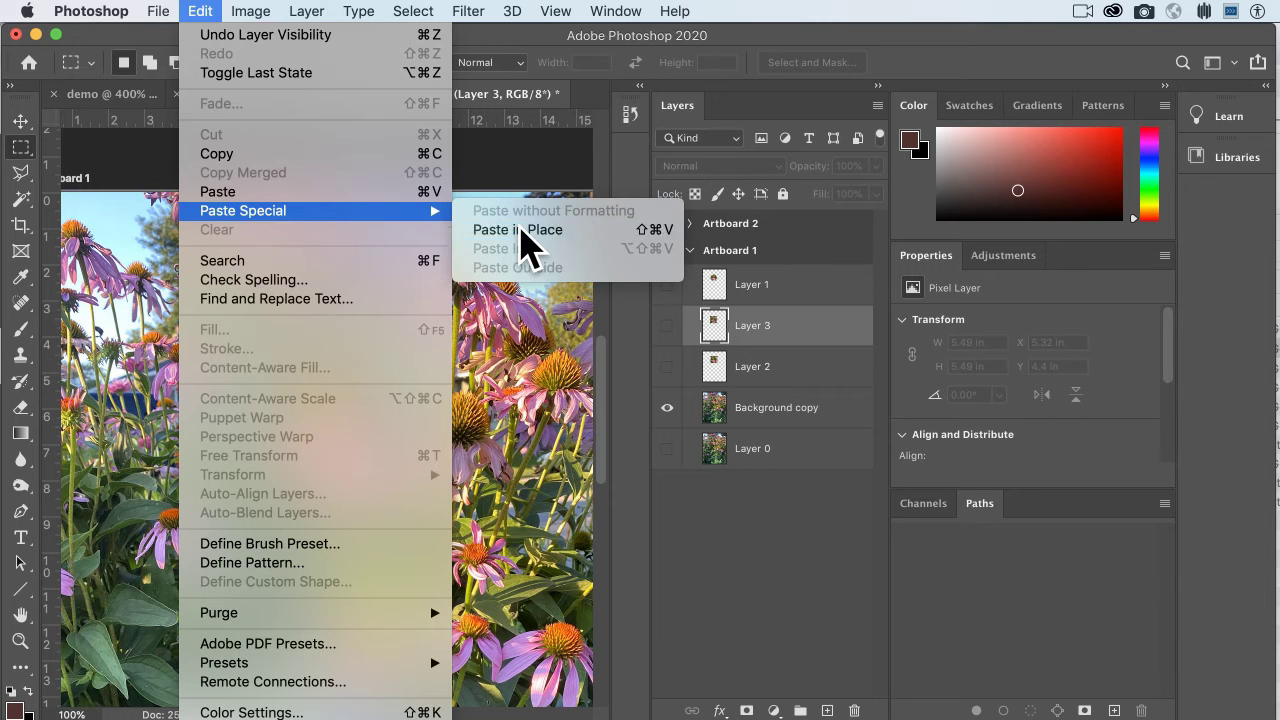
left_click(521, 230)
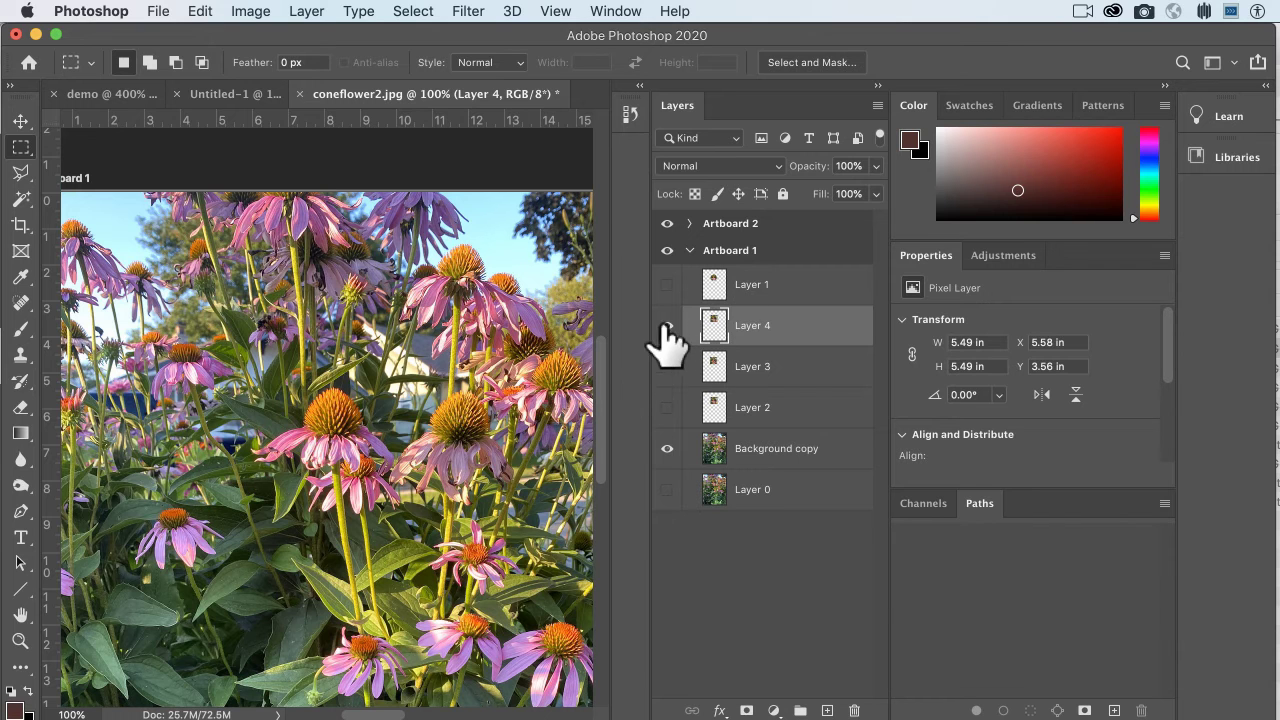
Delete the duplicate square layers, Layer 4 and Layer 3, and show Layer 2 with Background copy hidden.
key("BackSpace")
key("BackSpace")
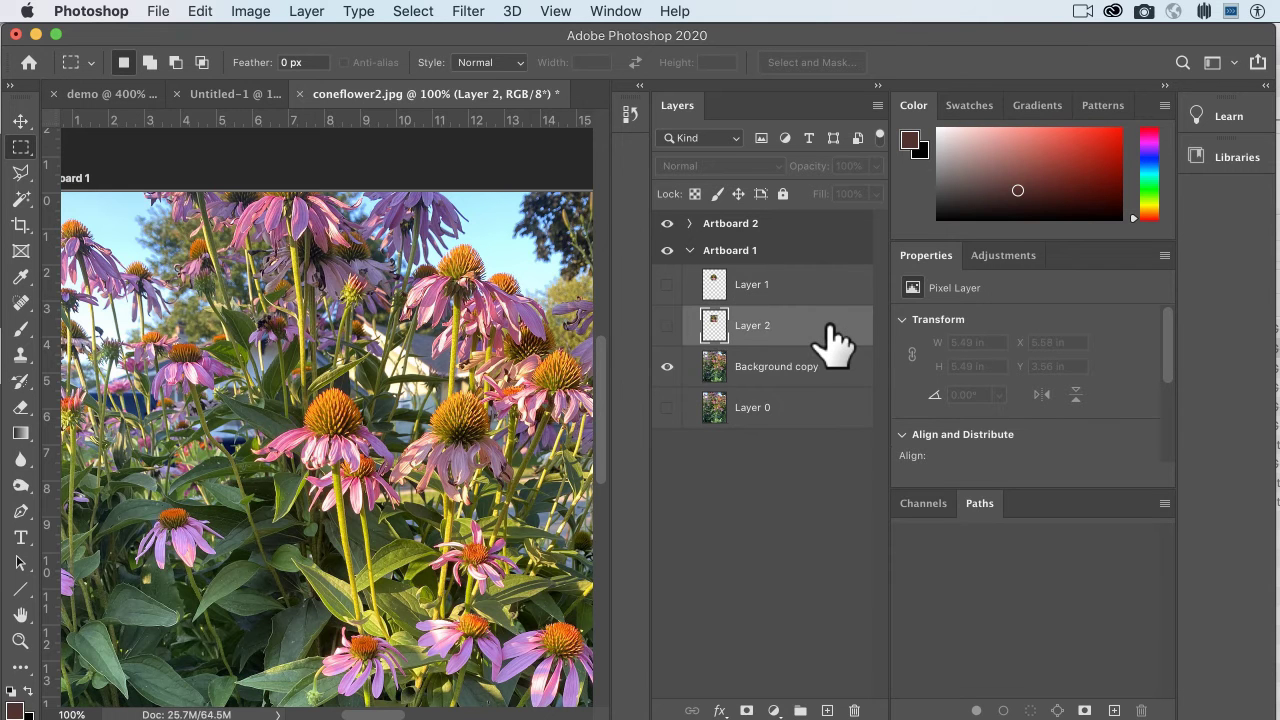
left_click(668, 367)
left_click(665, 327)
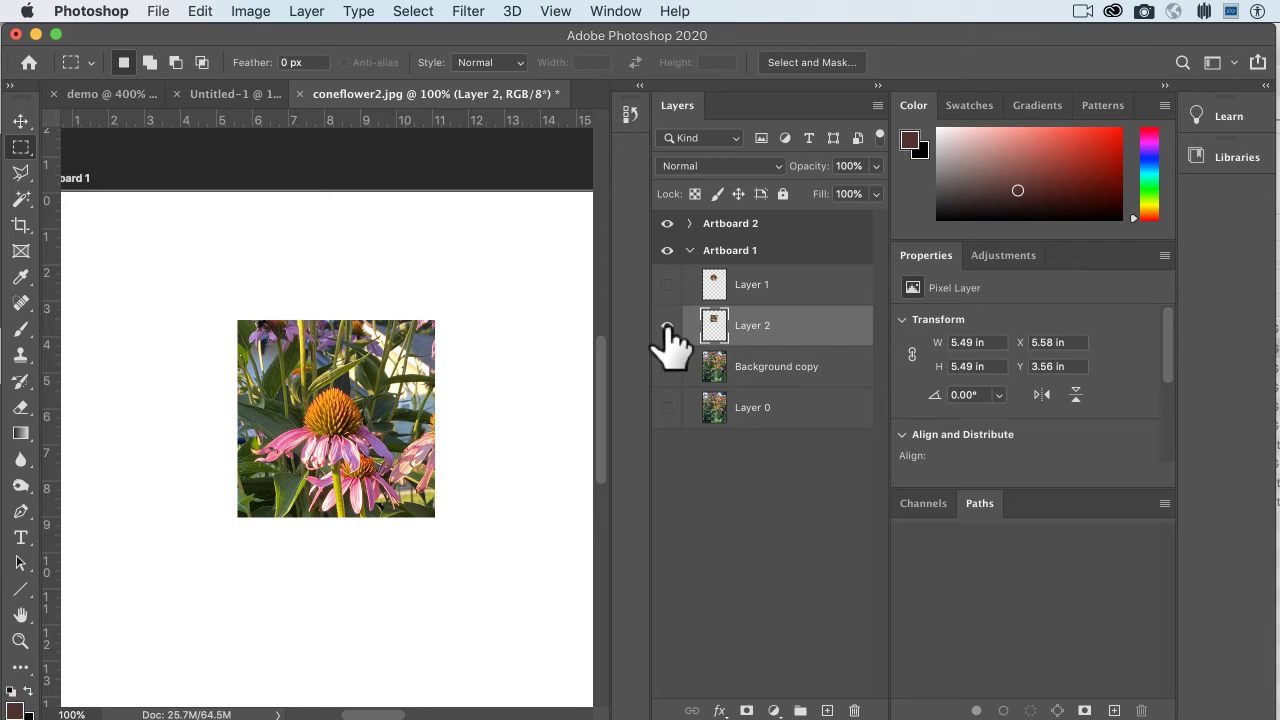
Erase a thin strip along the right edge of Layer 2's square using a rectangular marquee about 1.99 in by 7.42 in, and deselect.
left_click_drag(433, 287, 504, 553)
key("Left")
key("Left")
key("Left")
key("Left")
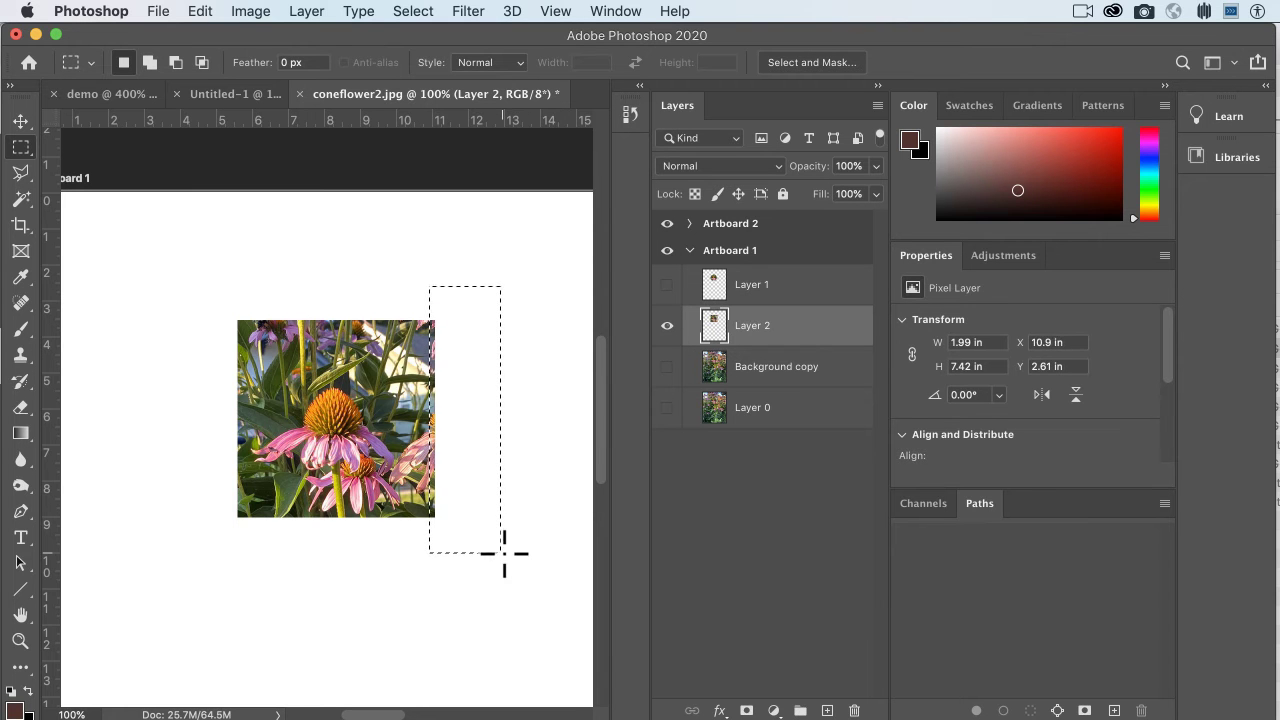
key("Delete")
left_click(486, 420)
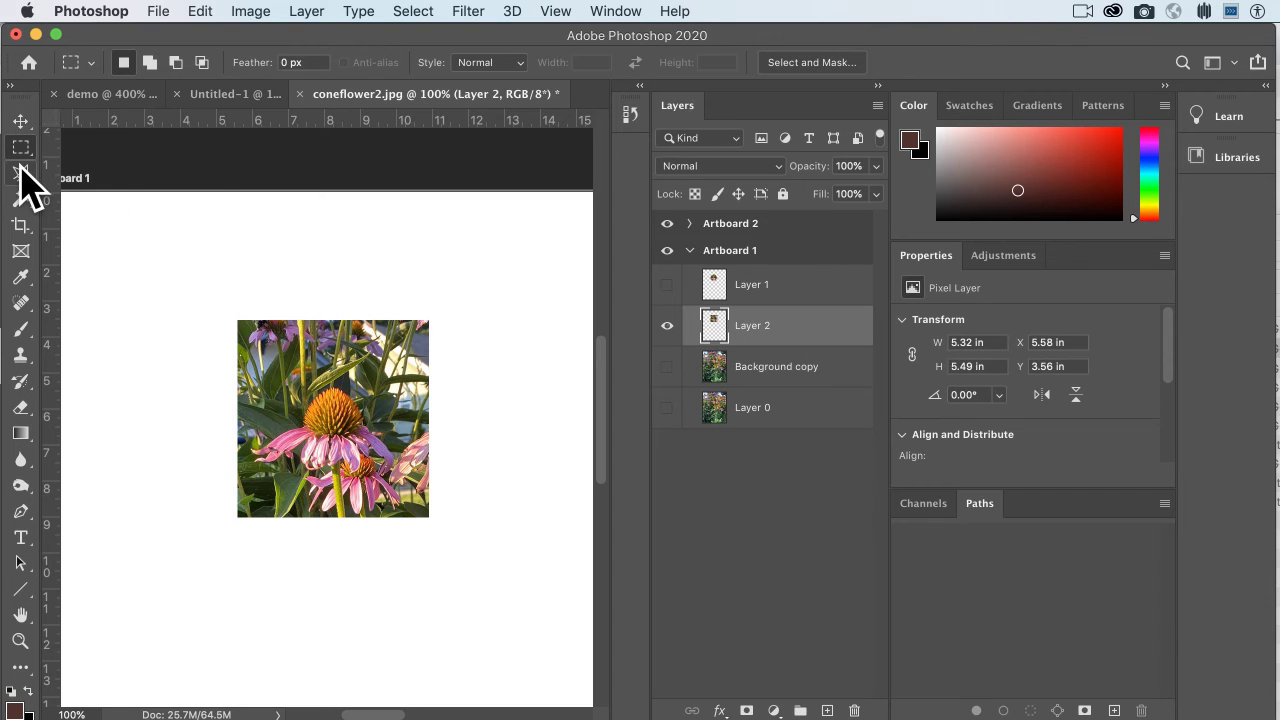
Choose the Polygonal Lasso tool, hide Layer 2, and make Background copy active and visible.
left_click_drag(21, 176, 80, 185)
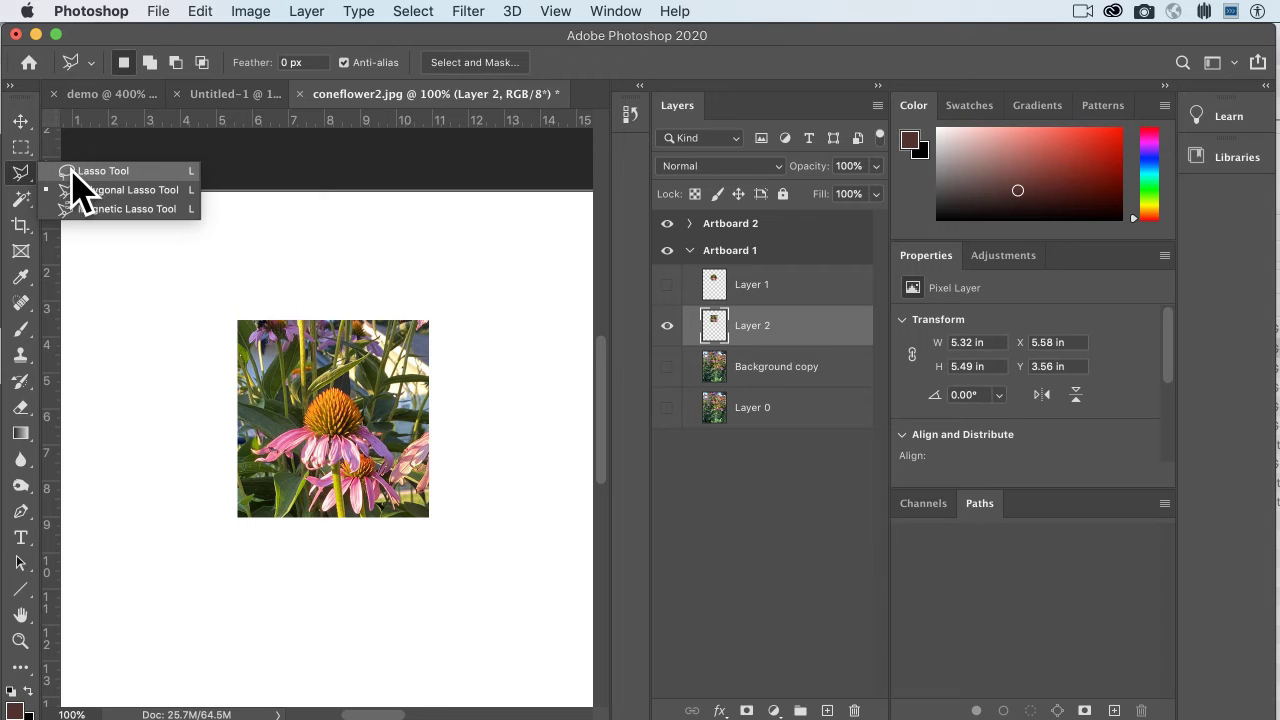
left_click(20, 171)
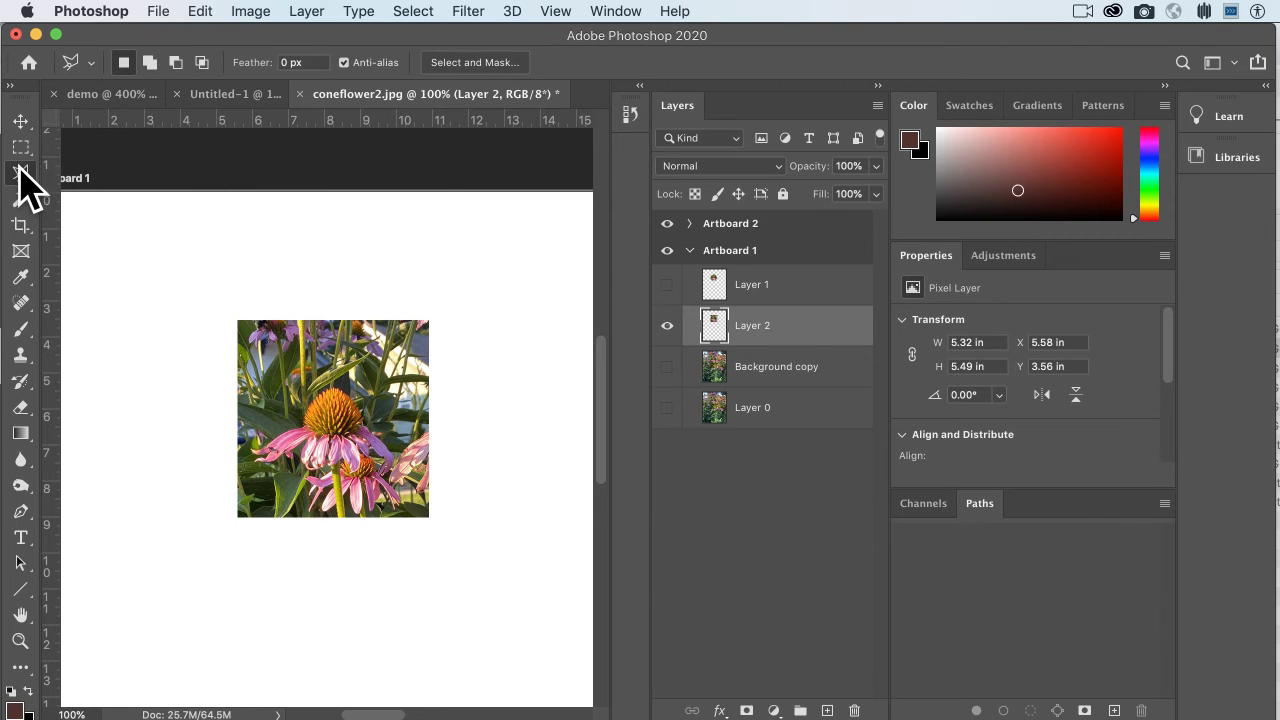
left_click_drag(21, 148, 70, 150)
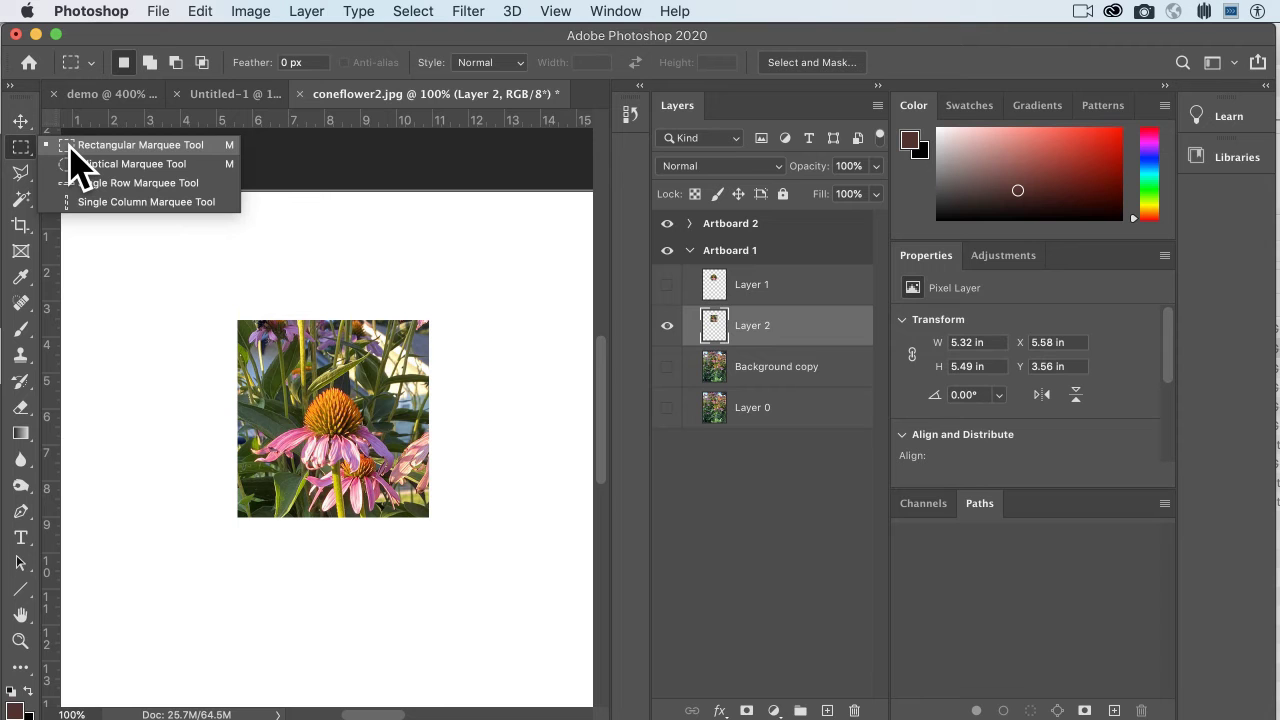
left_click(17, 170)
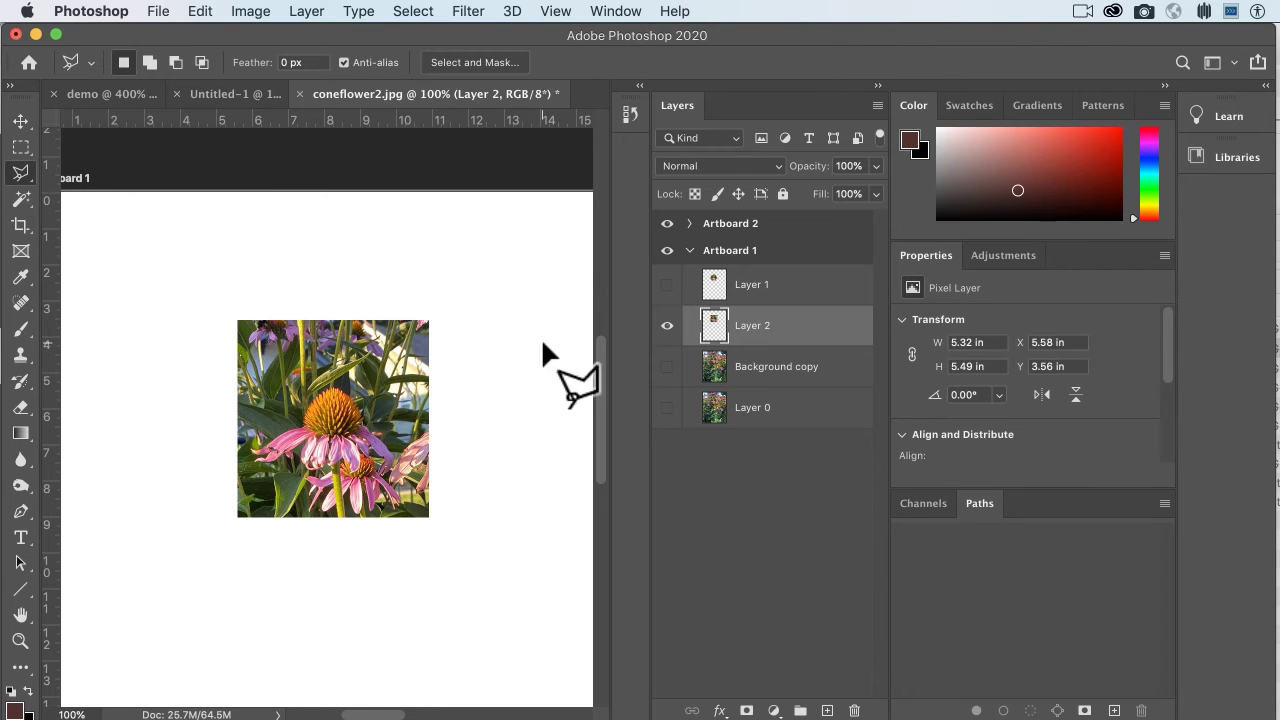
left_click(667, 325)
left_click(760, 366)
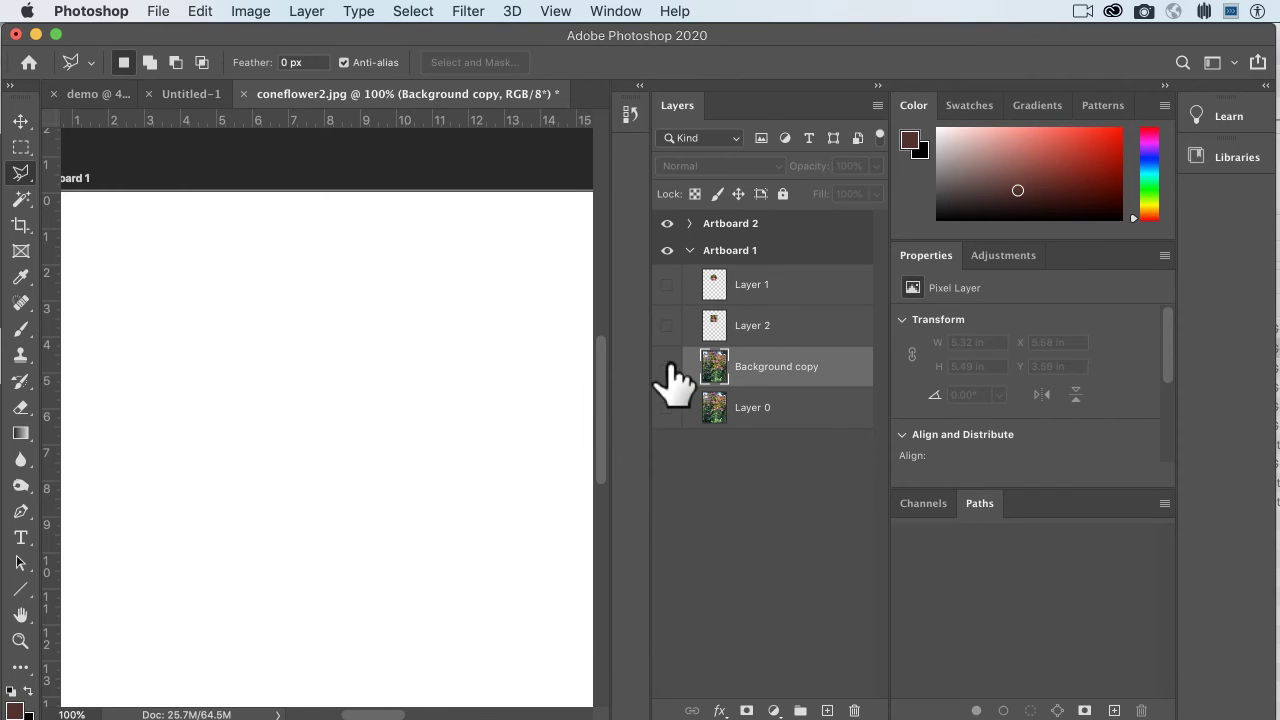
left_click(667, 366)
Draw an irregular polygonal selection about 8.58 in by 9.08 in around the central coneflower on Background copy.
left_click(419, 287)
left_click(336, 395)
left_click(205, 334)
left_click(180, 508)
left_click(287, 506)
left_click(301, 613)
left_click(443, 577)
left_click(489, 318)
left_click(422, 294)
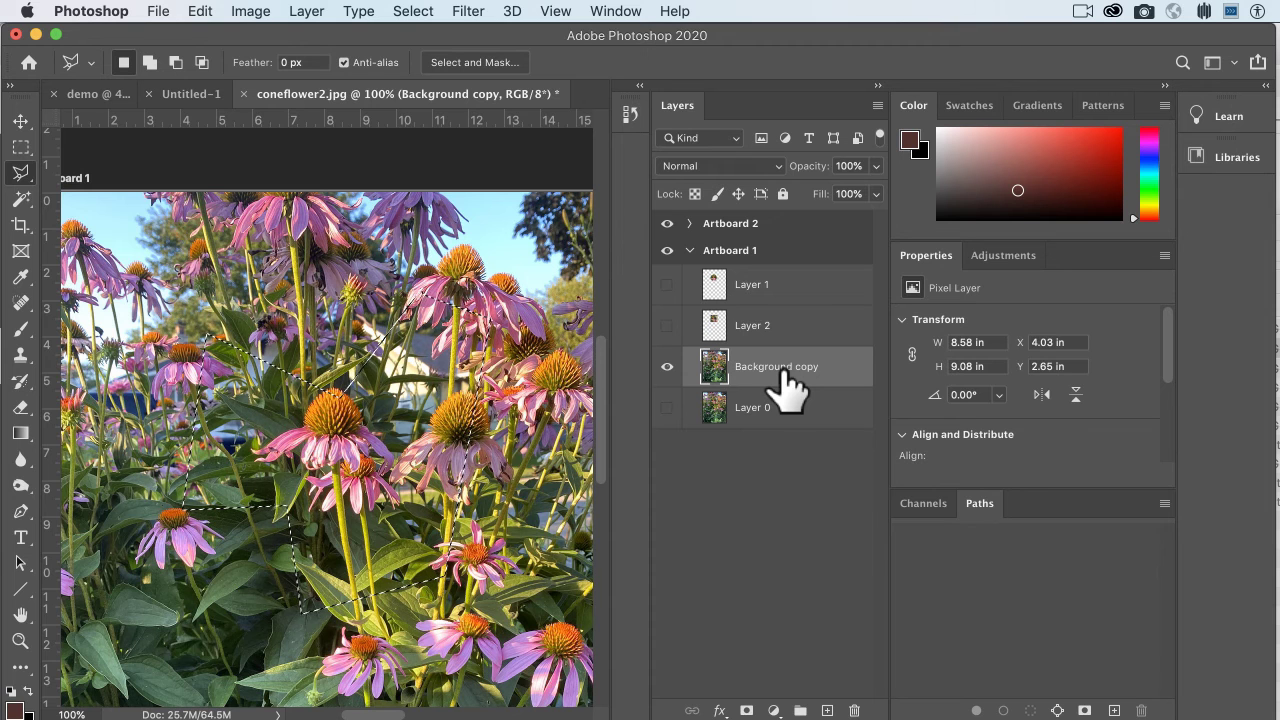
Nudge the polygonal selection up and left to about X 3.47 in, Y 1.89 in.
key("Up")
key("Up")
key("Up")
key("Up")
key("Up")
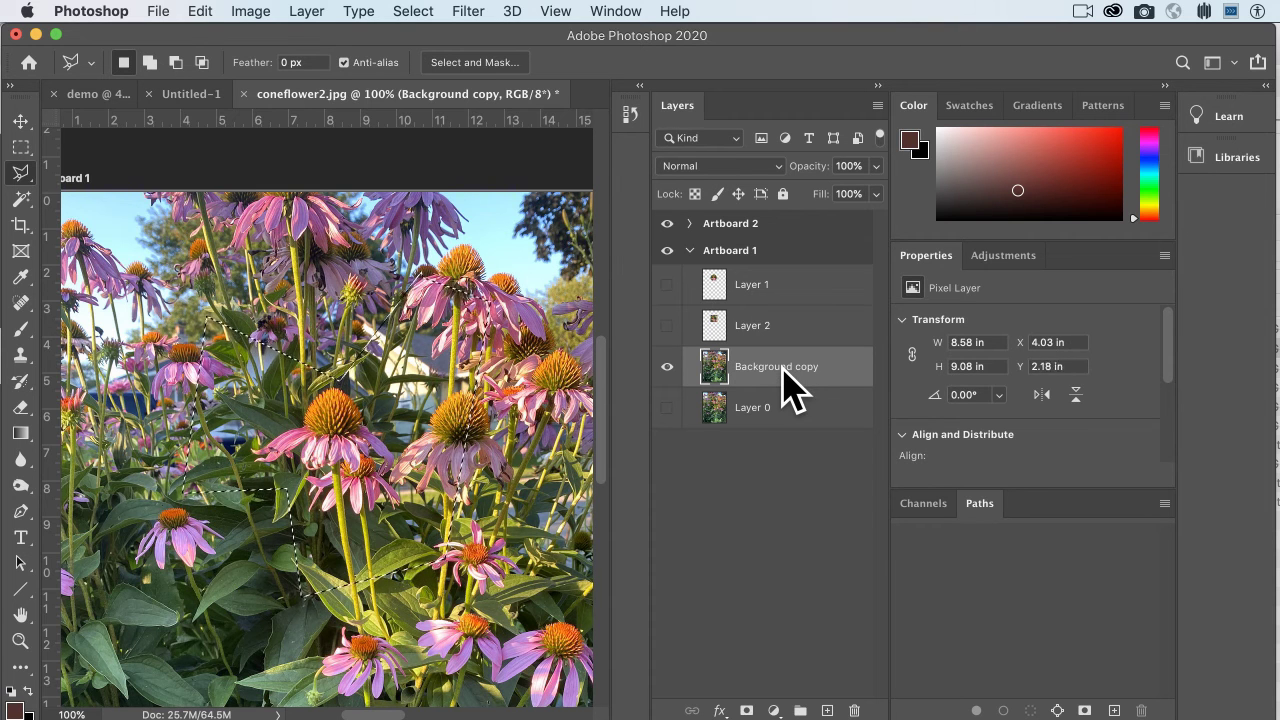
key("Up")
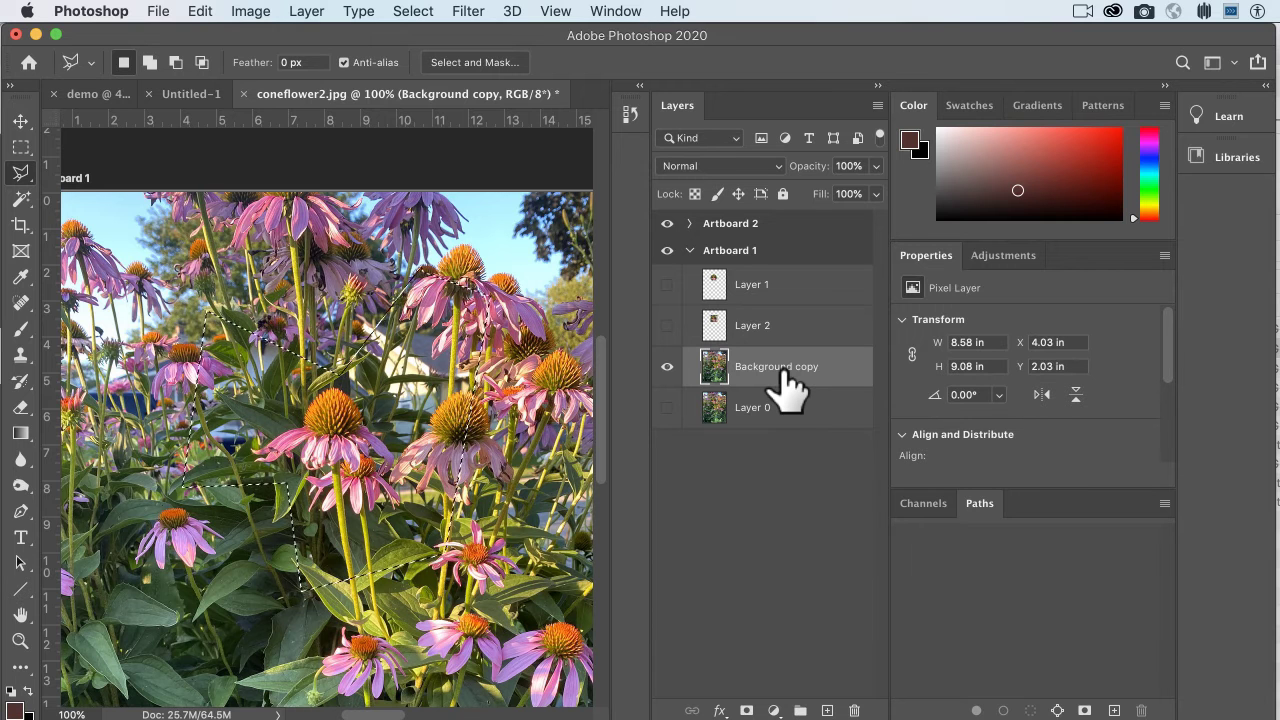
key("shift+Down")
key("shift+Down")
key("shift+Down")
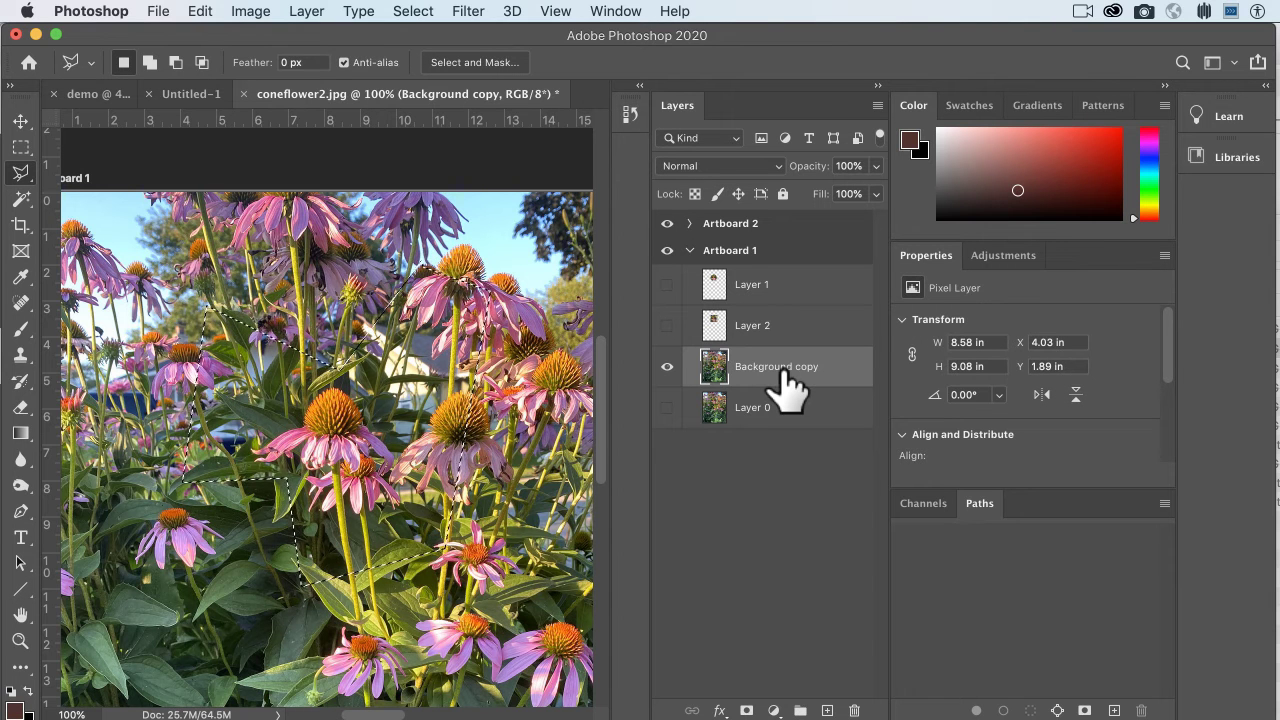
key("shift+Left")
key("shift+Left")
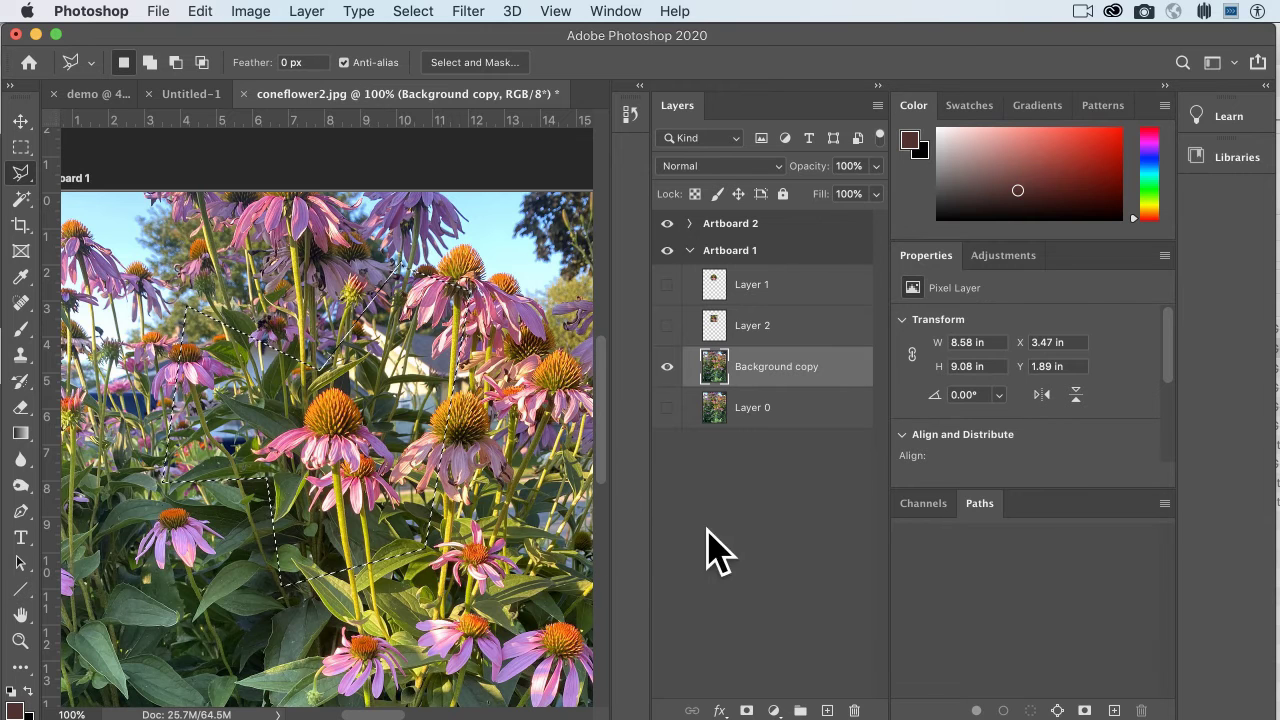
Copy the polygonal selection onto a new layer and hide Background copy.
left_click(667, 366)
key("super+j")
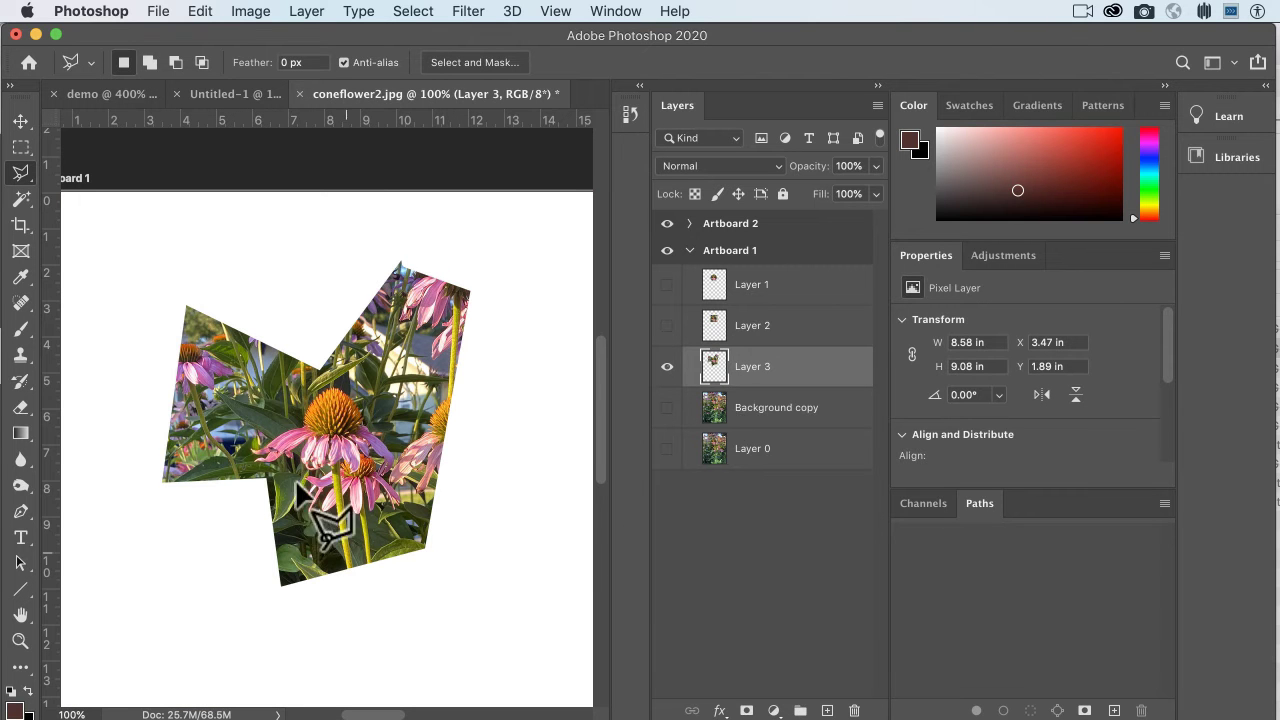
Choose the freehand Lasso tool, hide Layer 3, and make Background copy active and visible.
right_click(22, 178)
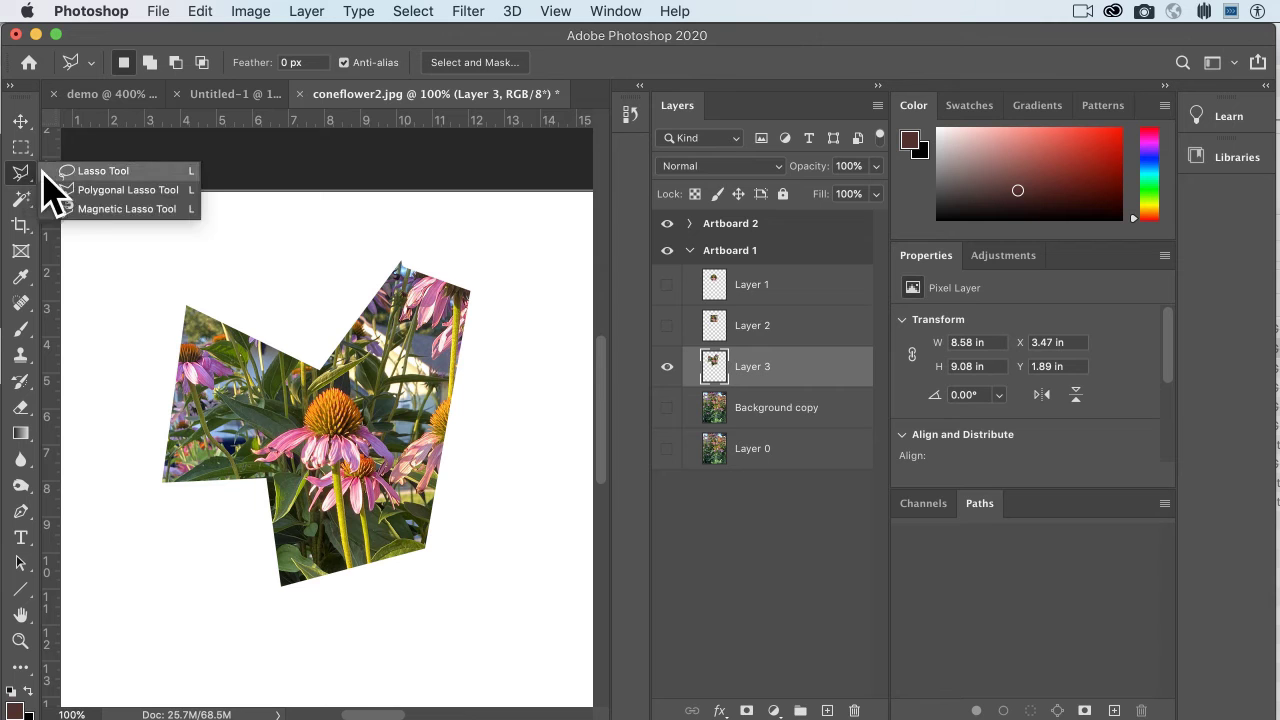
left_click(97, 178)
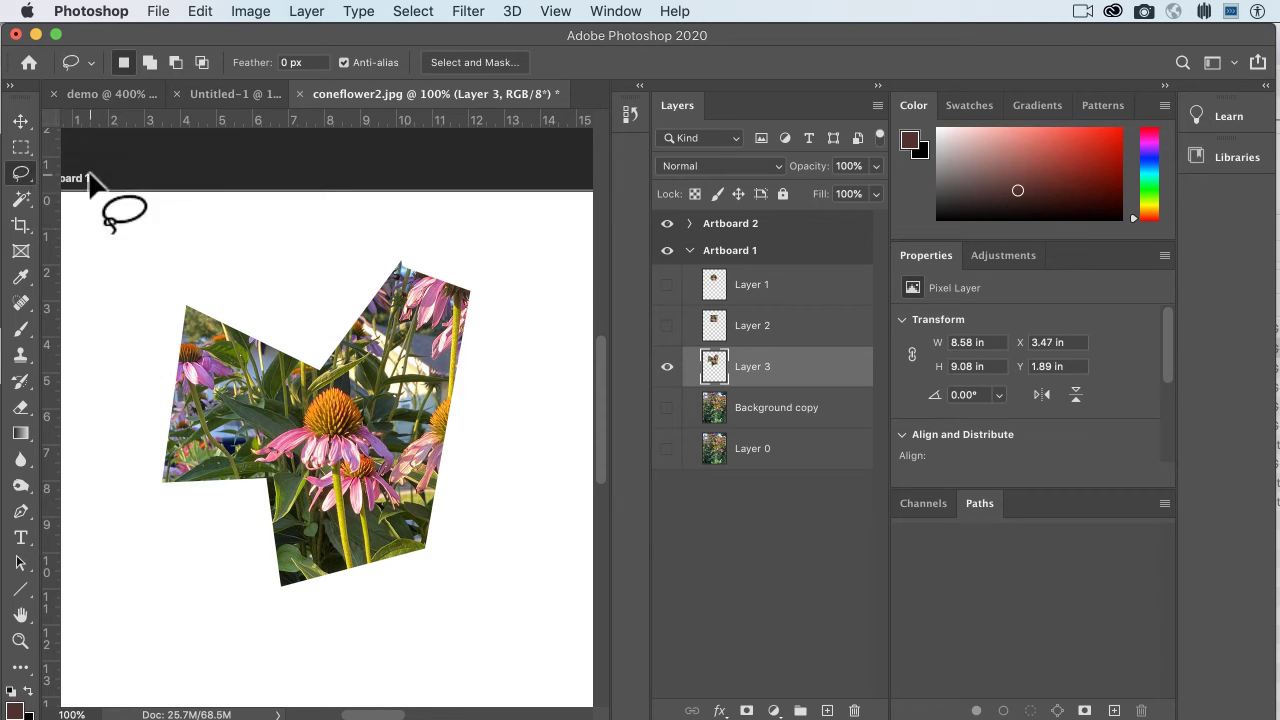
left_click(666, 366)
left_click(771, 410)
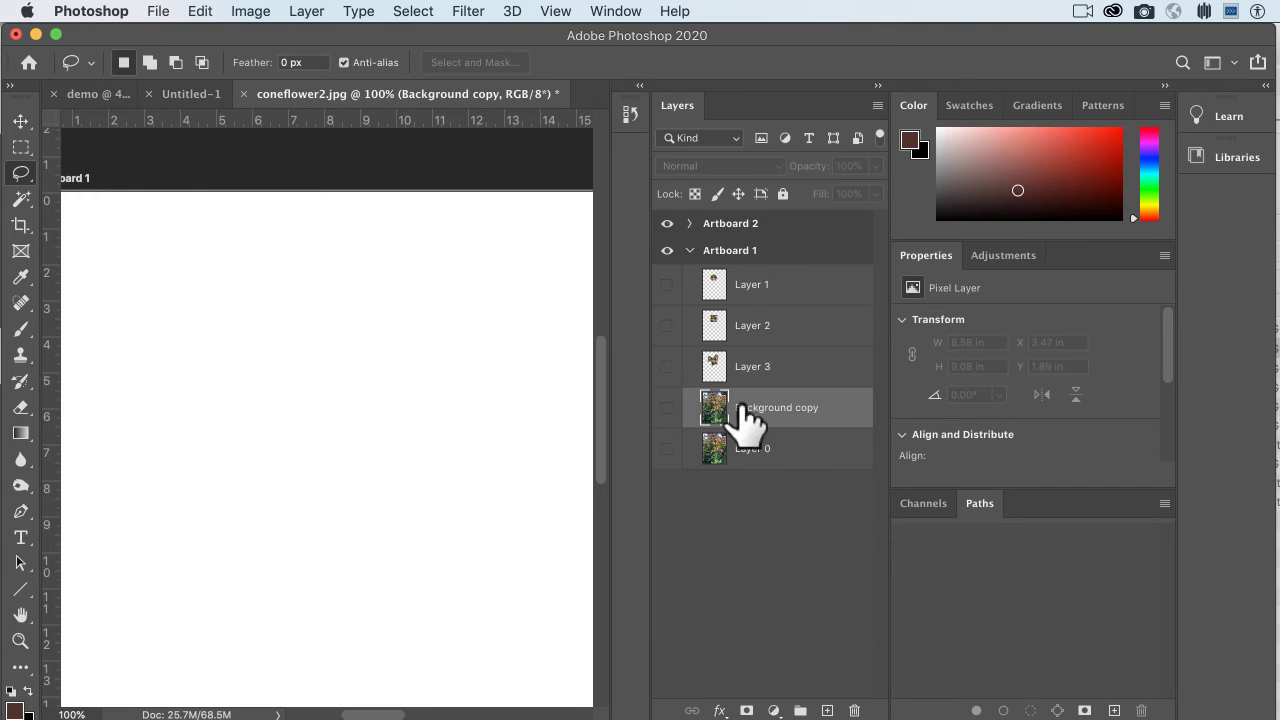
left_click(667, 407)
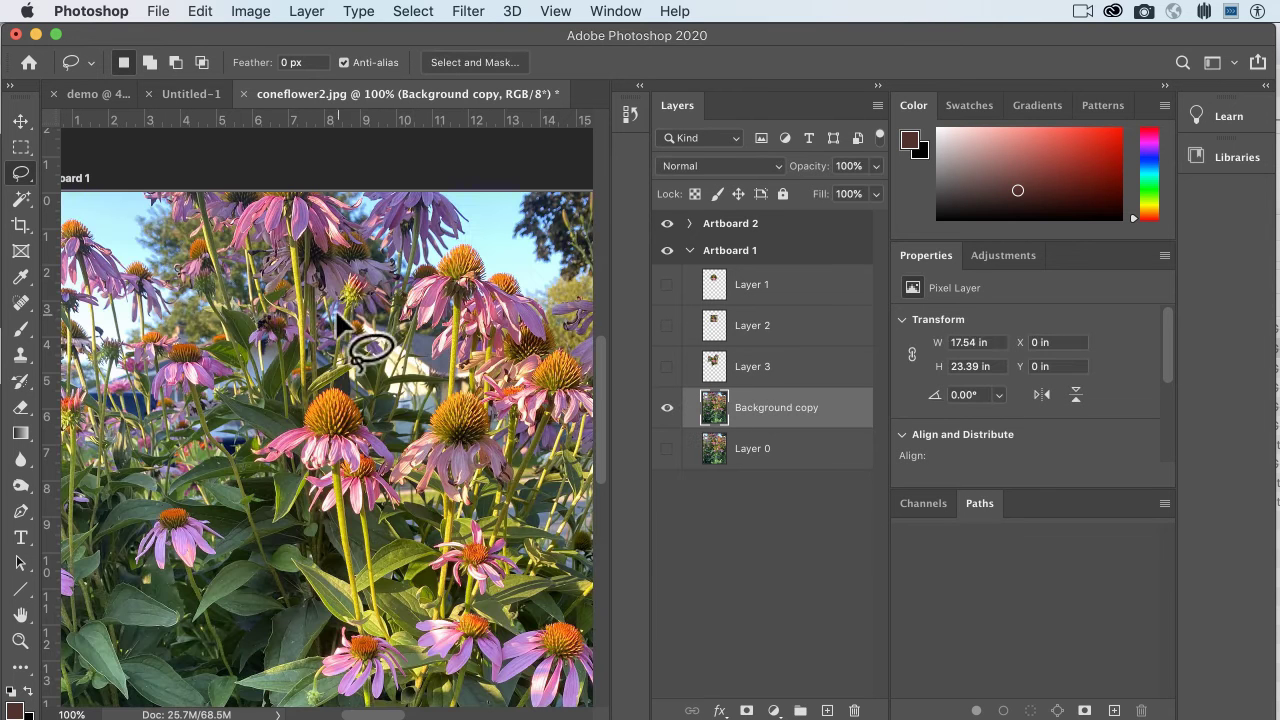
Draw freehand Lasso selections around the central coneflowers, the first about 10.89 in by 10.01 in, and clear them.
mouse_move(330, 322)
left_mouse_down()
mouse_move(166, 386)
mouse_move(173, 552)
mouse_move(280, 528)
mouse_move(362, 600)
mouse_move(416, 487)
mouse_move(508, 463)
mouse_move(538, 382)
mouse_move(534, 321)
mouse_move(490, 281)
left_mouse_up()
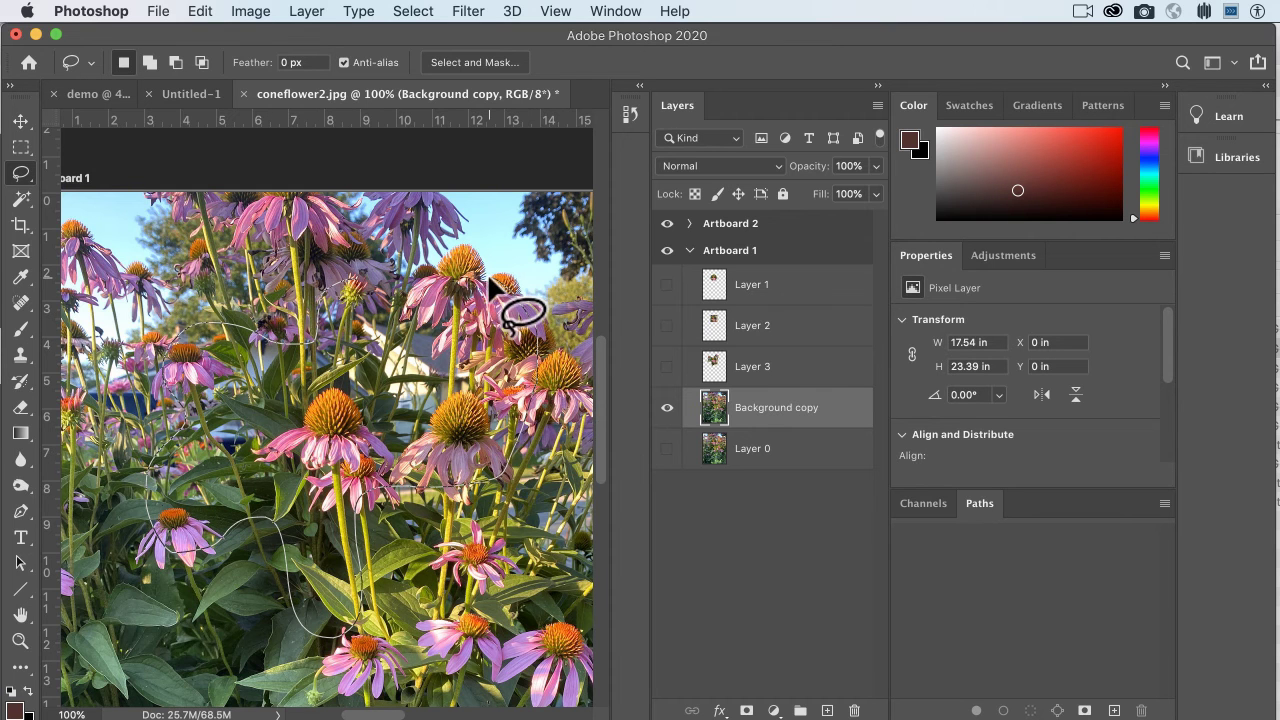
left_click_drag(489, 279, 490, 278)
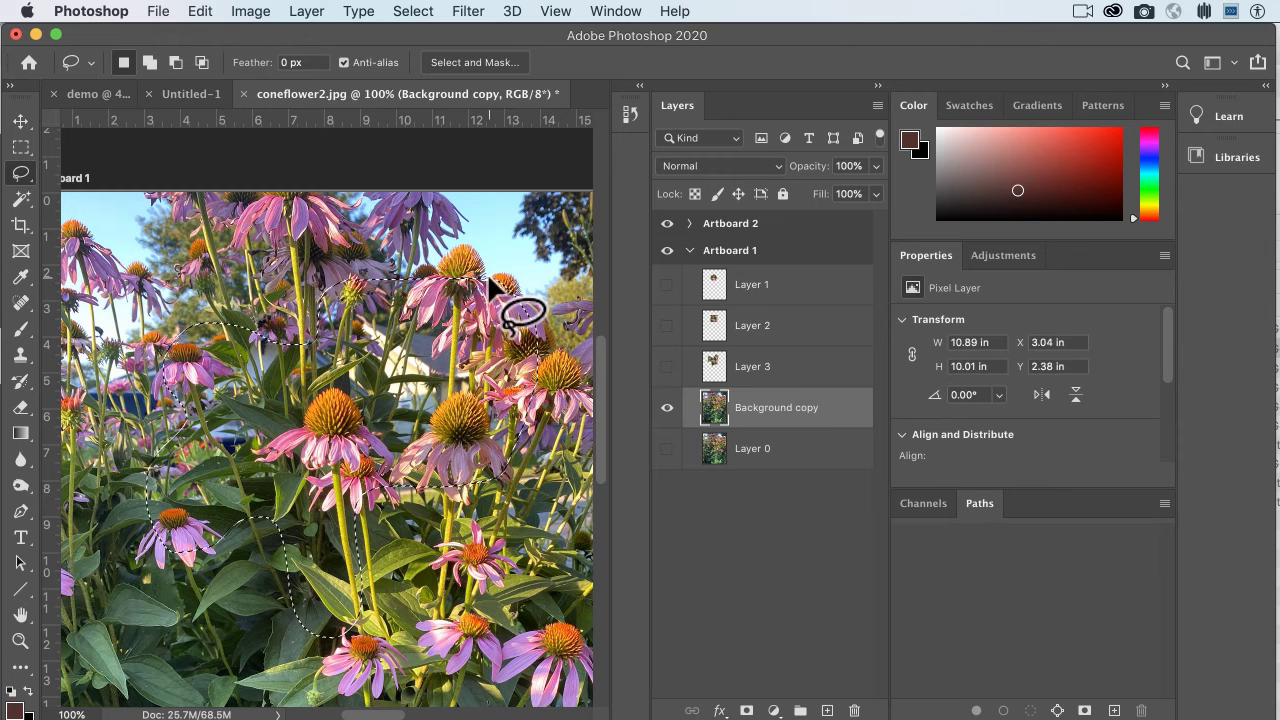
mouse_move(347, 313)
left_mouse_down()
mouse_move(281, 293)
mouse_move(195, 448)
mouse_move(257, 566)
mouse_move(350, 571)
mouse_move(500, 372)
left_mouse_up()
left_click(356, 351)
mouse_move(245, 330)
left_mouse_down()
mouse_move(431, 498)
mouse_move(449, 350)
mouse_move(398, 308)
mouse_move(319, 280)
mouse_move(398, 294)
mouse_move(333, 284)
mouse_move(195, 349)
mouse_move(457, 472)
mouse_move(486, 366)
left_mouse_up()
left_click(349, 320)
left_click(292, 385)
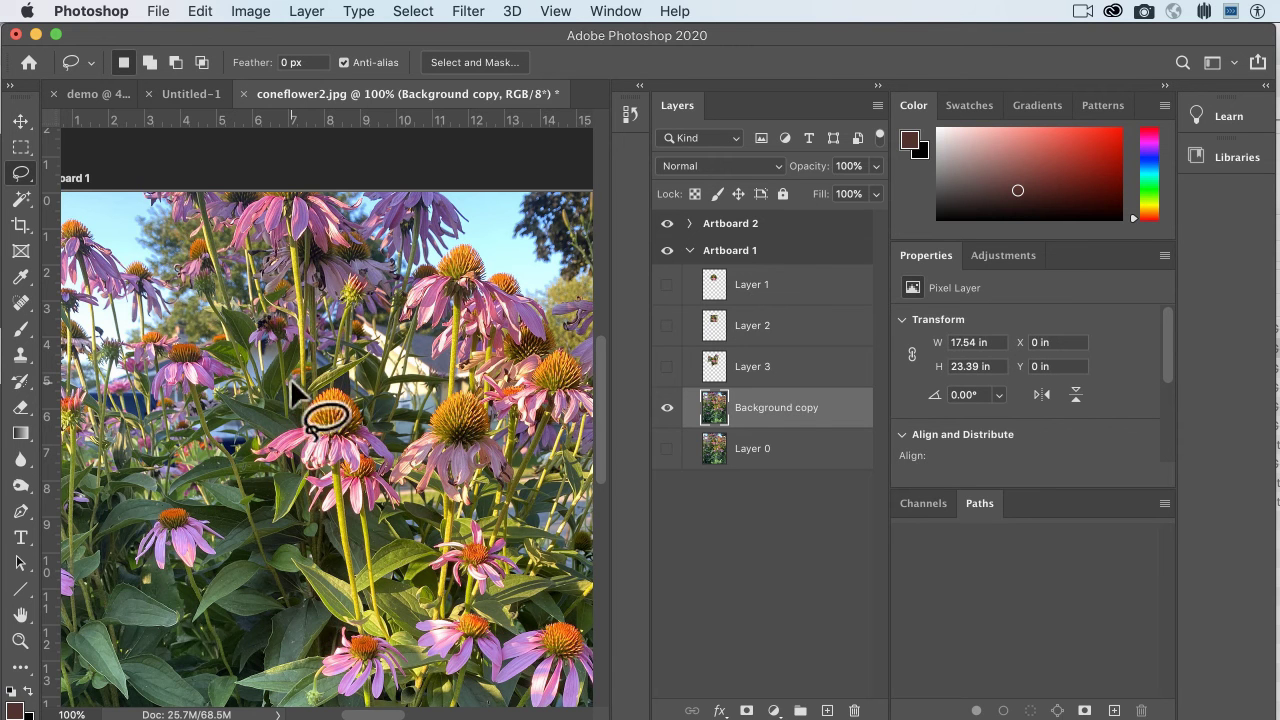
Draw a Polygonal Lasso selection about 6.78 in by 6.9 in around the central coneflower and deselect it.
left_click_drag(20, 175, 100, 206)
left_click(223, 508)
left_click(378, 531)
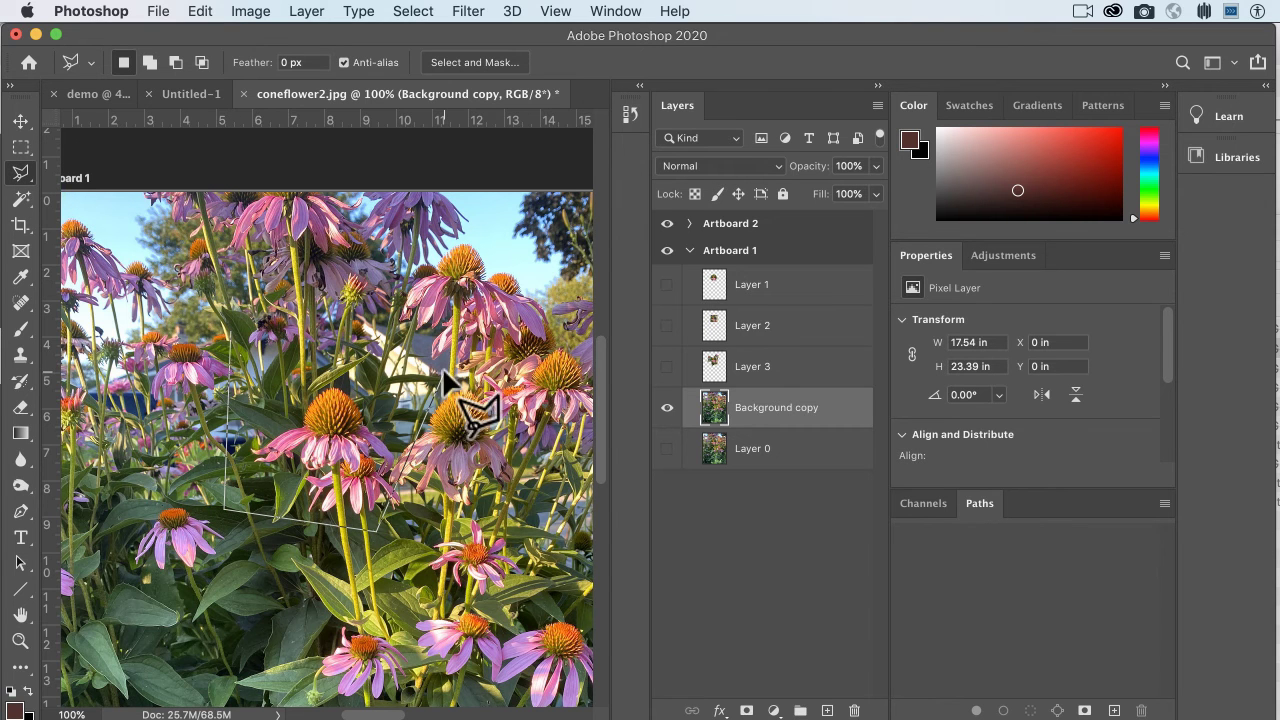
double_click(469, 288)
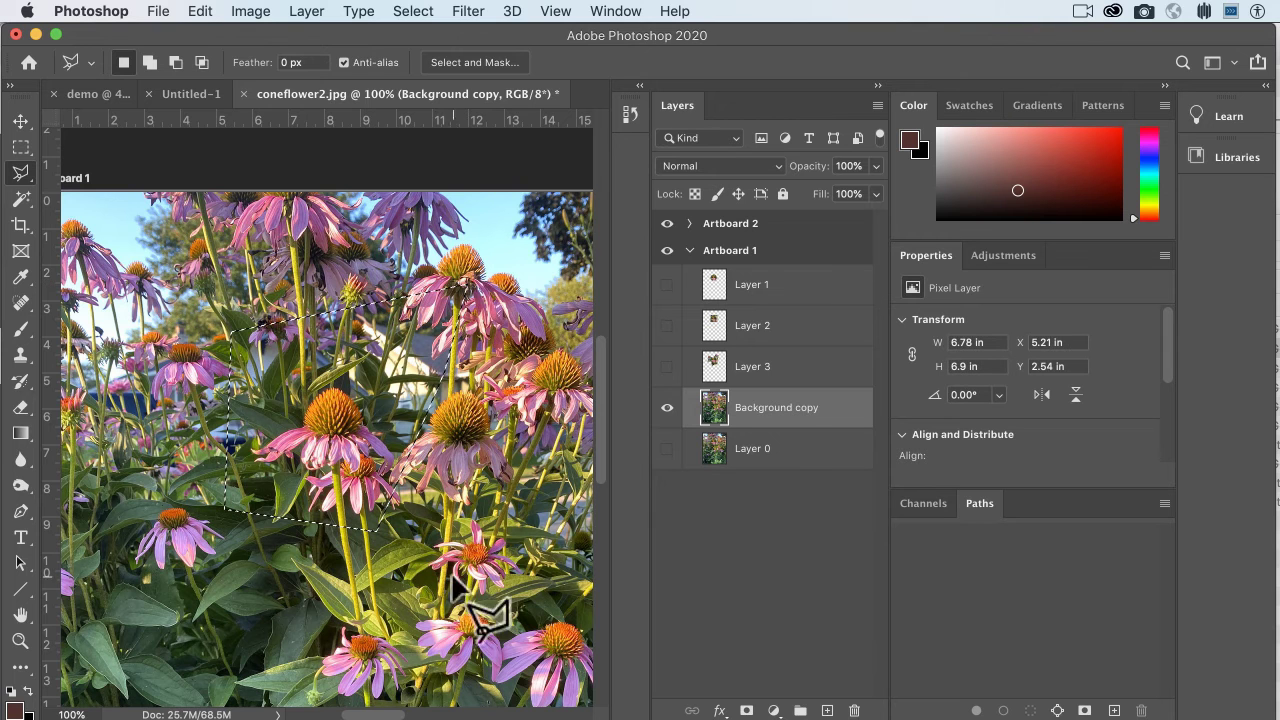
left_click(19, 174)
left_click(67, 187)
right_click(28, 168)
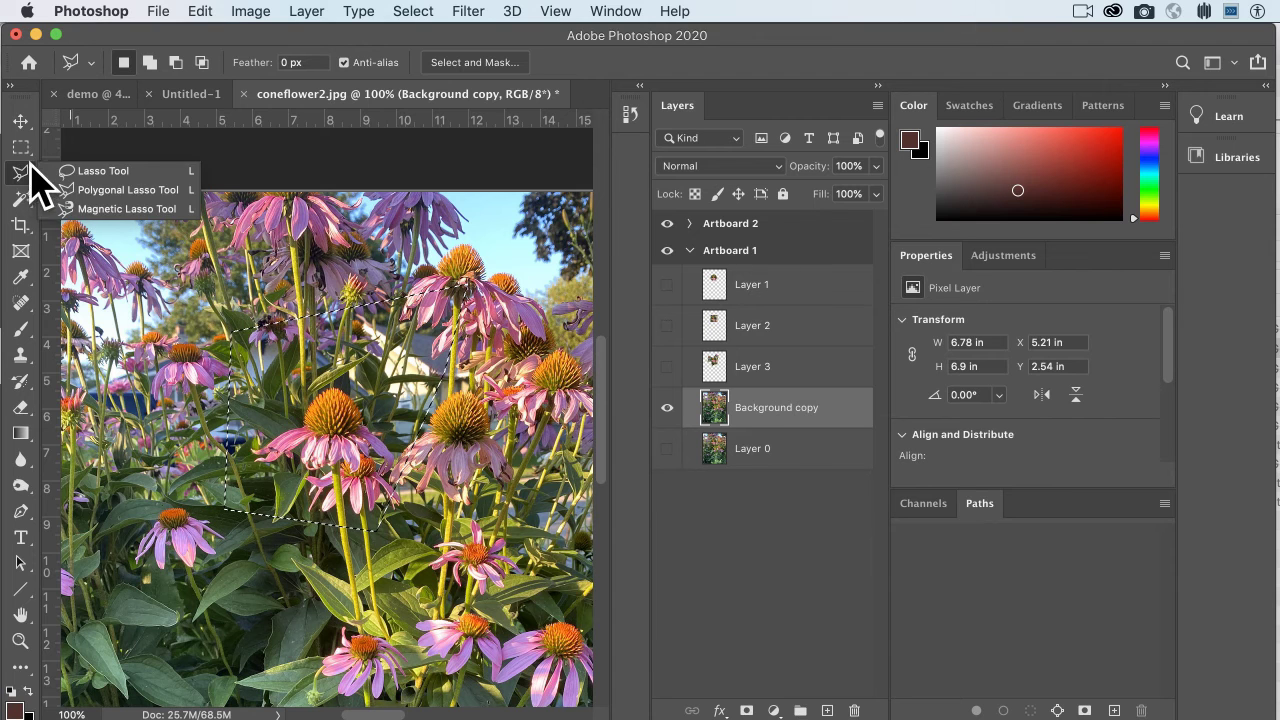
left_click(10, 178)
key("super+d")
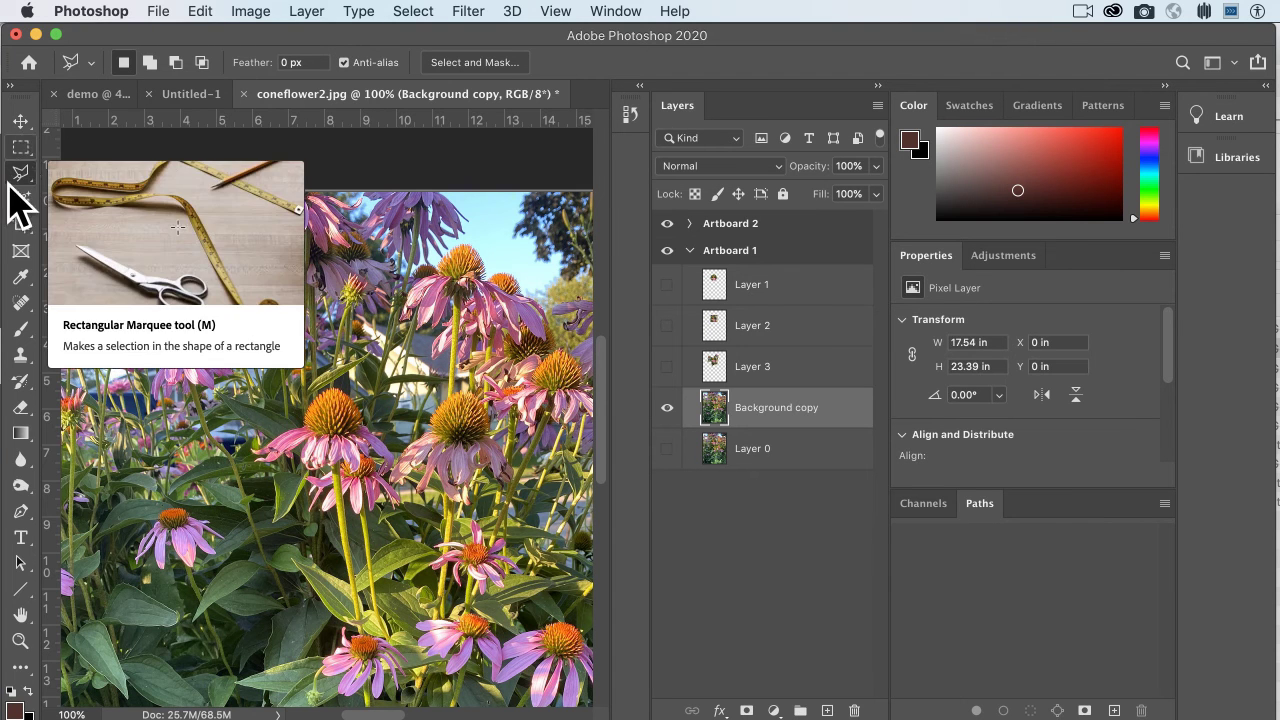
Trace the orange cone of the central coneflower with the Magnetic Lasso tool, closing a selection about 1.69 in by 1.4 in.
left_click(20, 177)
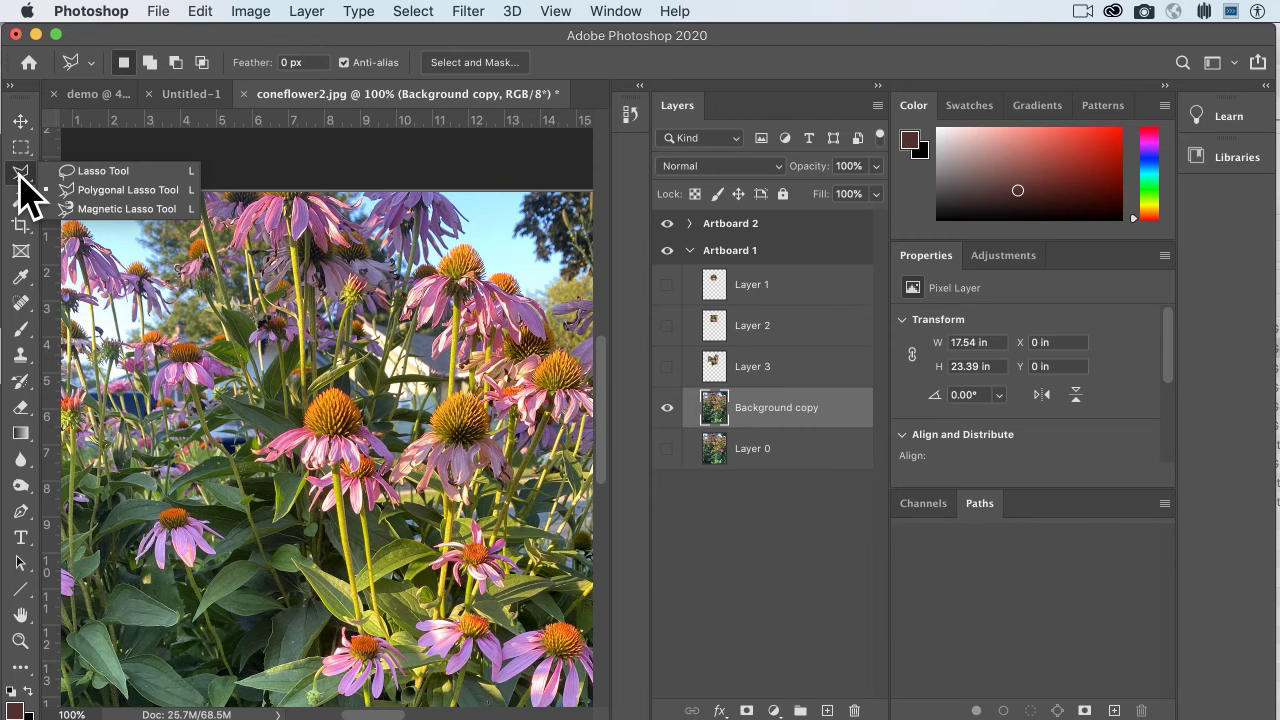
left_click(95, 209)
key("super+equal")
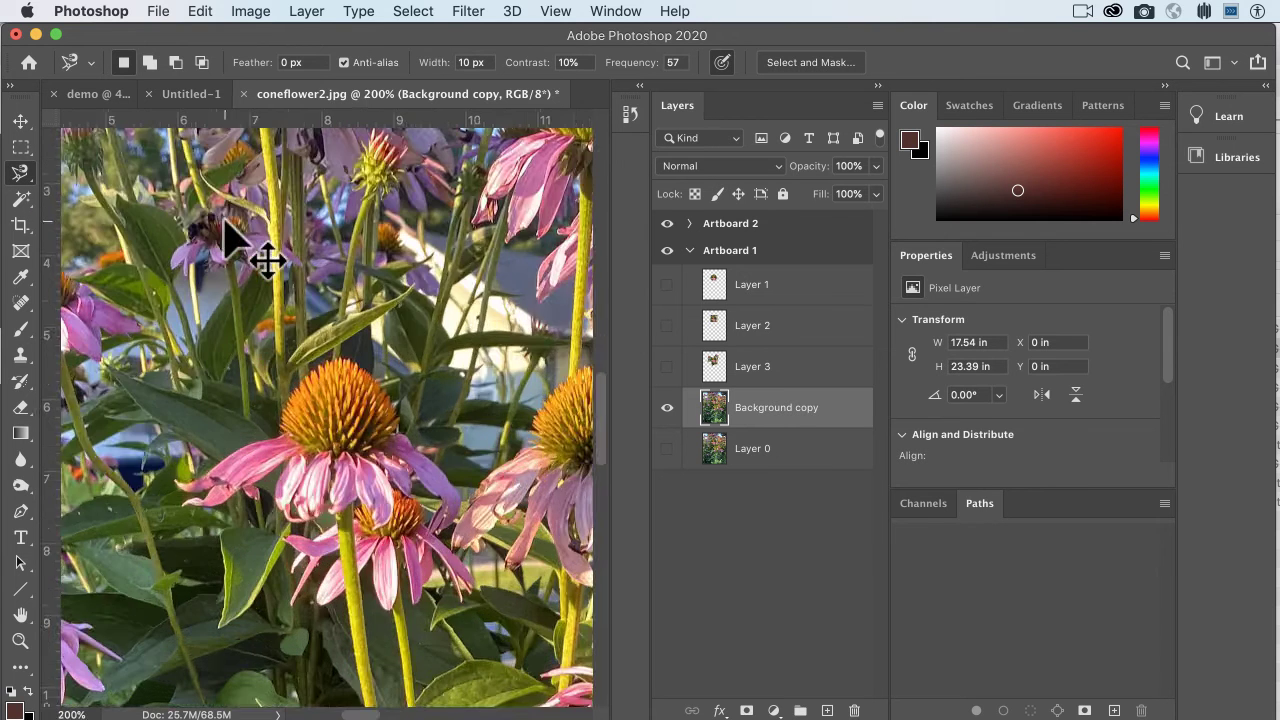
key("super+equal")
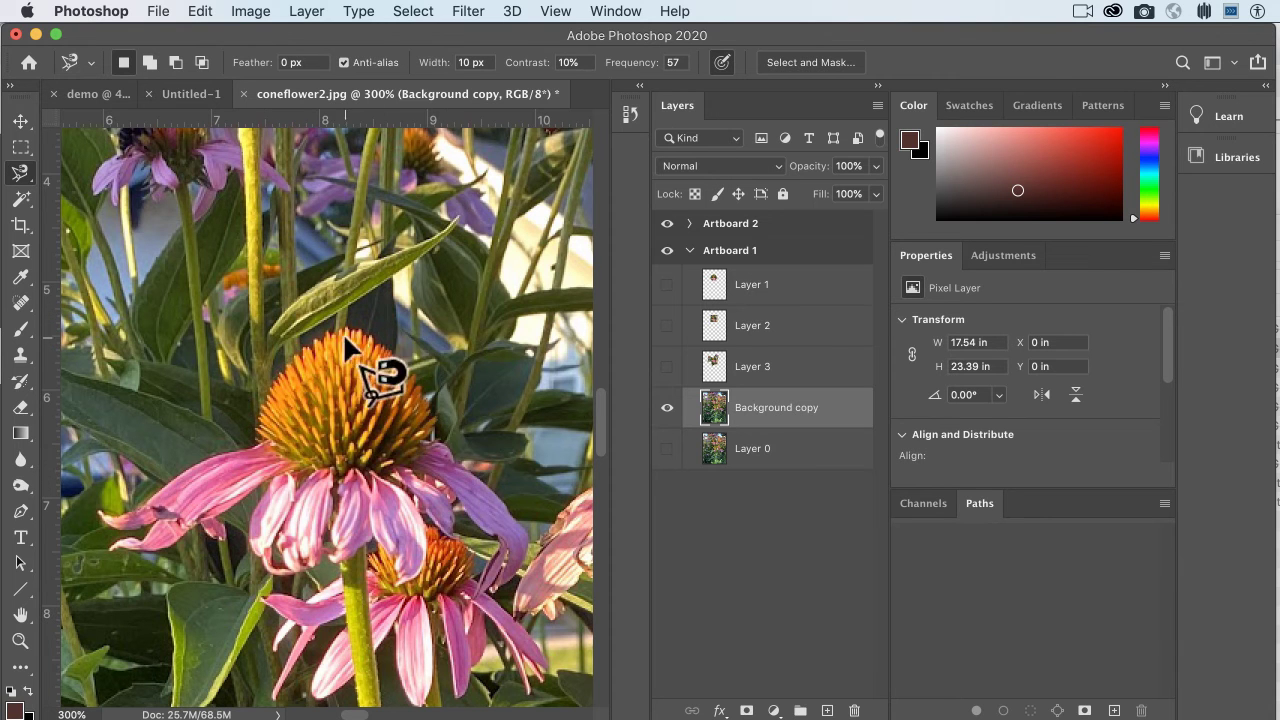
left_click(254, 430)
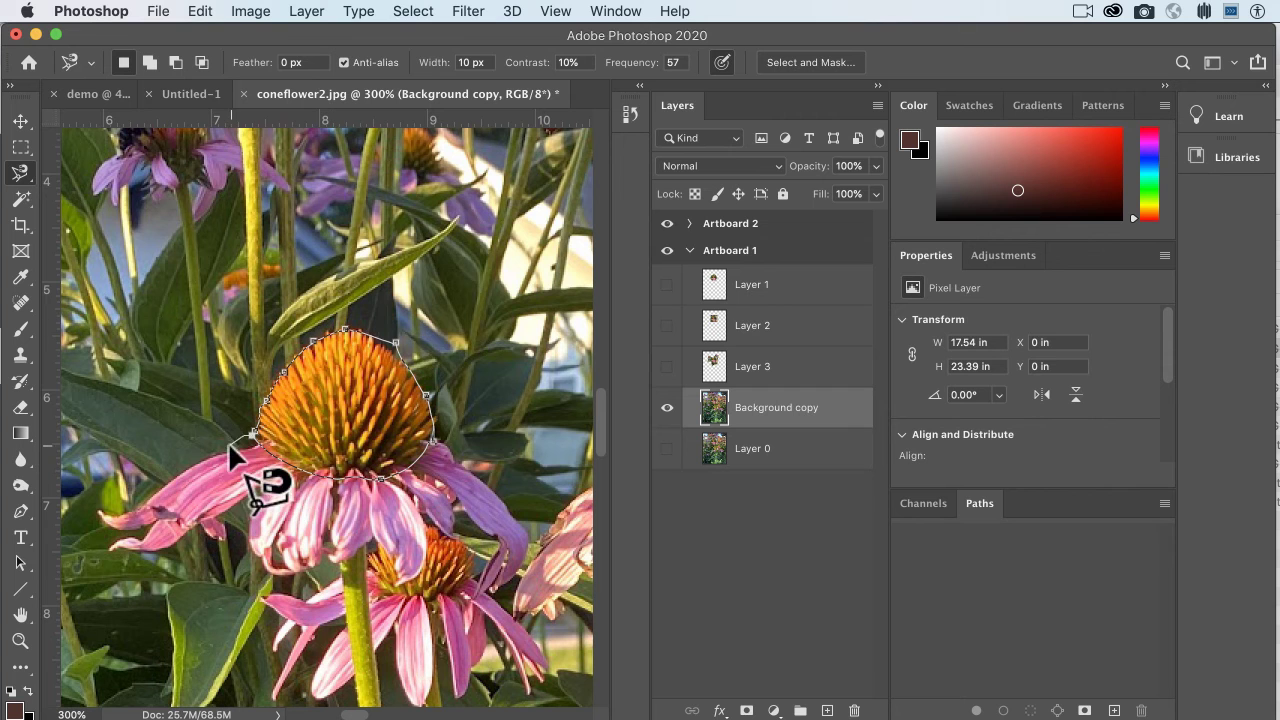
left_click(256, 430)
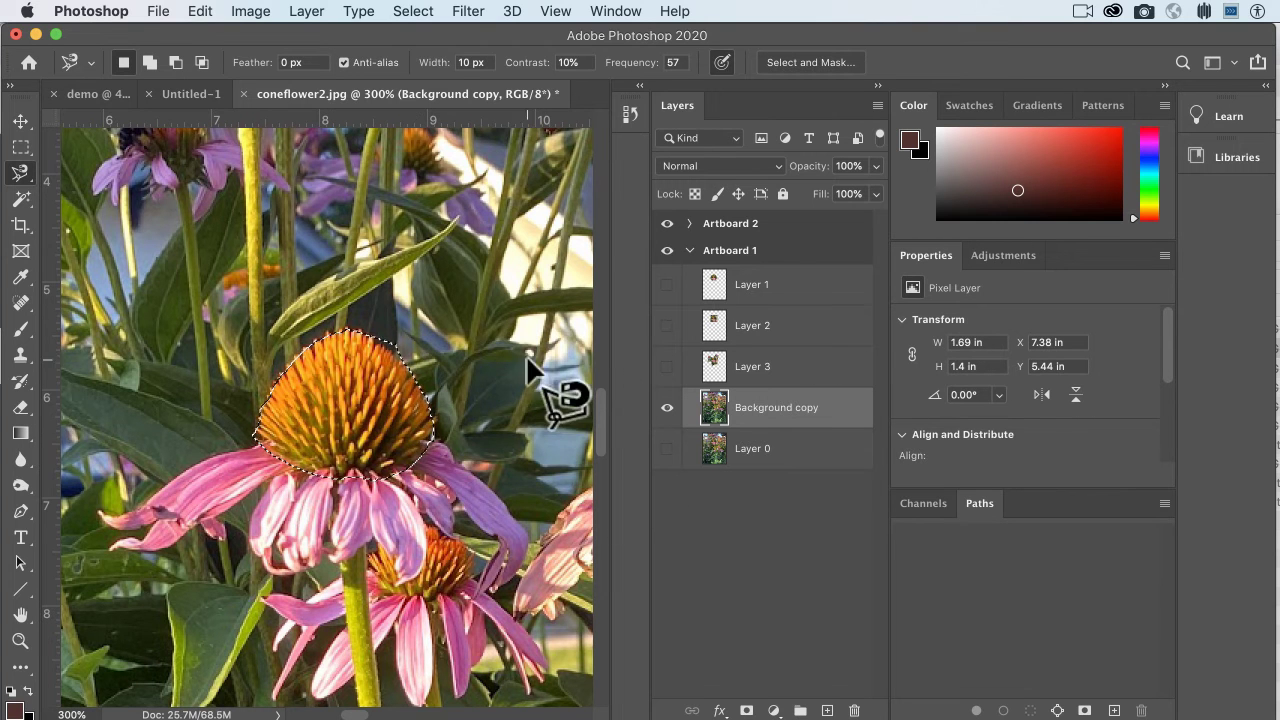
Deselect the orange cone, trace the long green leaf beside the central coneflower with the Magnetic Lasso tool, and deselect it.
key("super+d")
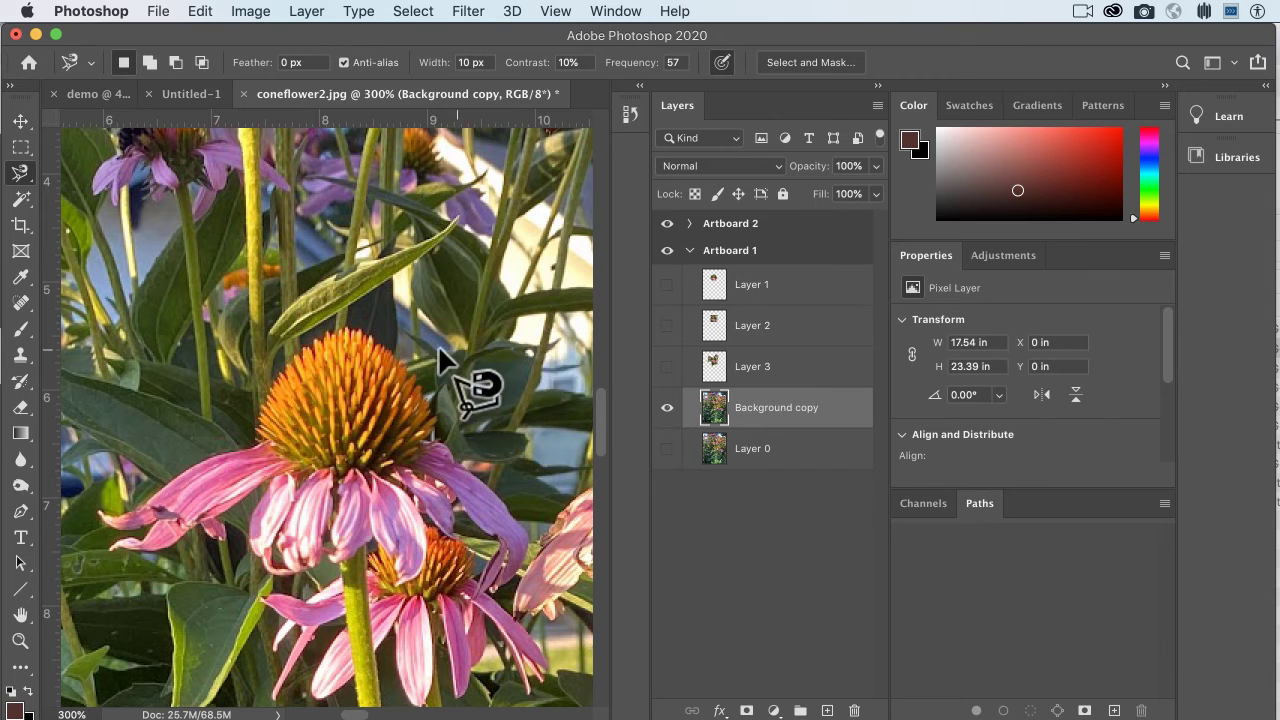
scroll(338, 373, "left", 3)
scroll(338, 373, "left", 5)
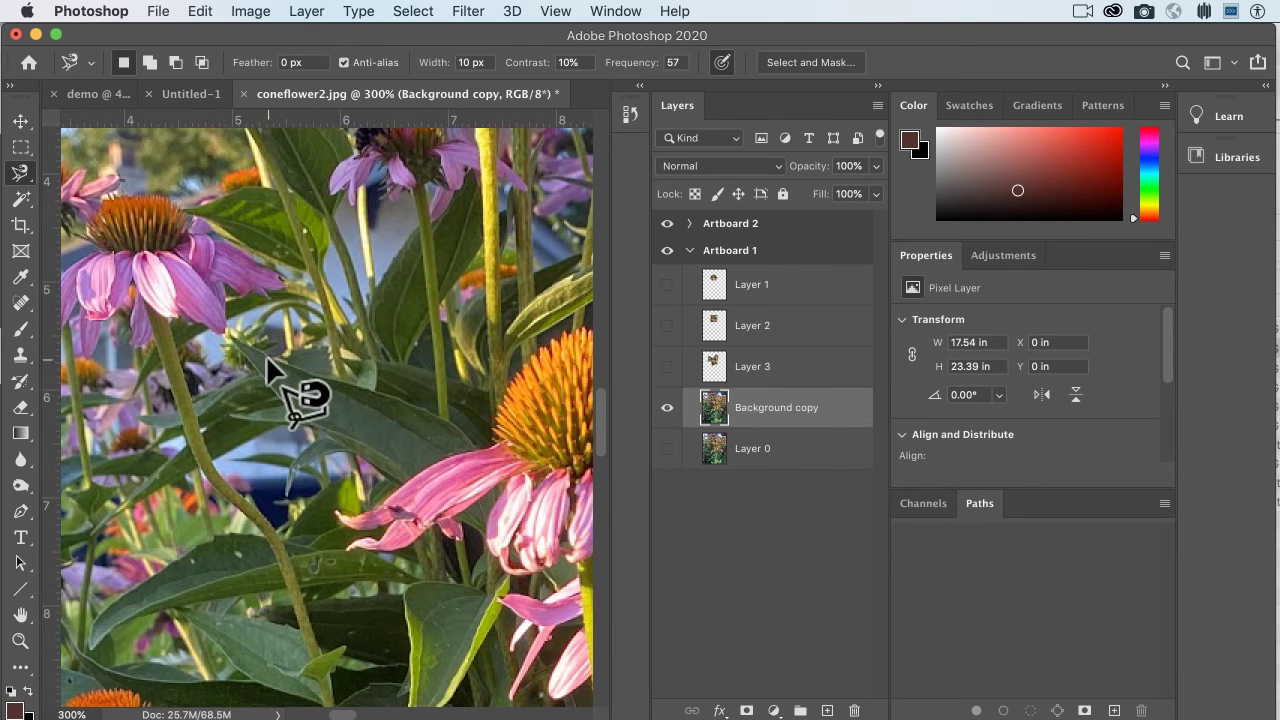
left_click(233, 339)
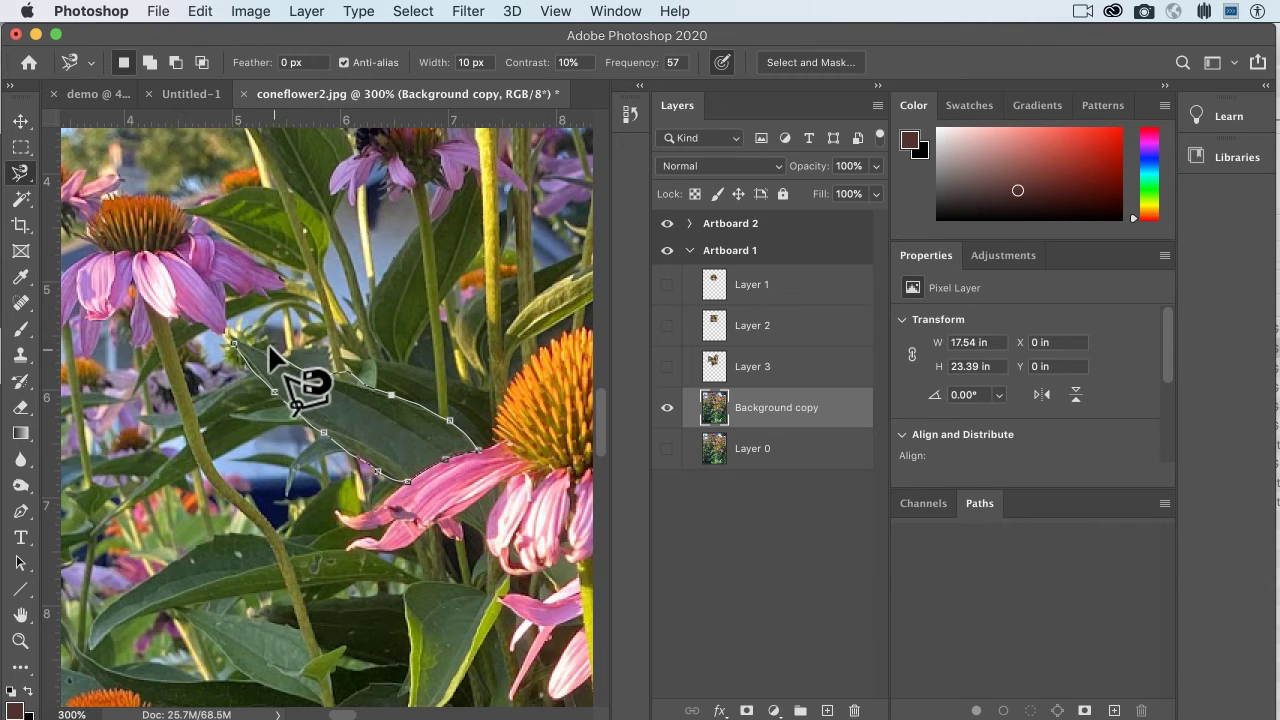
left_click(231, 336)
key("super+d")
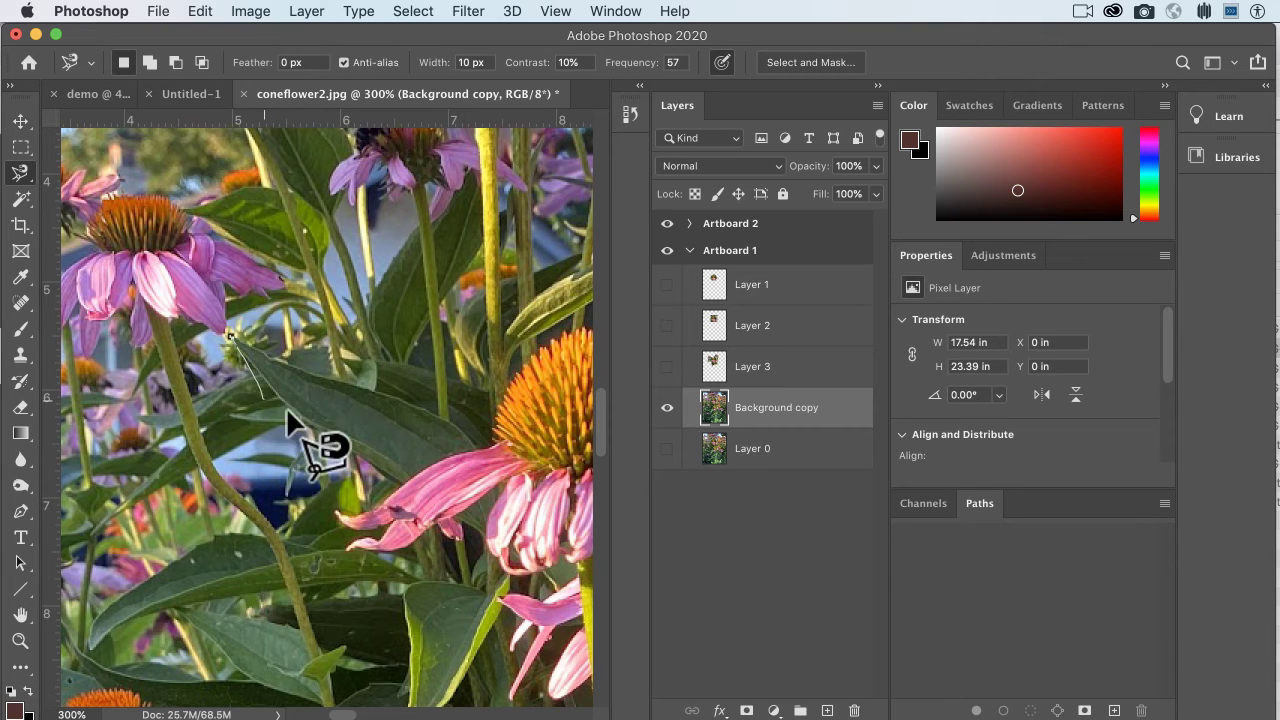
Close Magnetic Lasso selections about 0.86 by 0.94 in and 3.03 by 2.78 in around the leaf and neighbouring coneflower, and cancel the next trace.
double_click(262, 318)
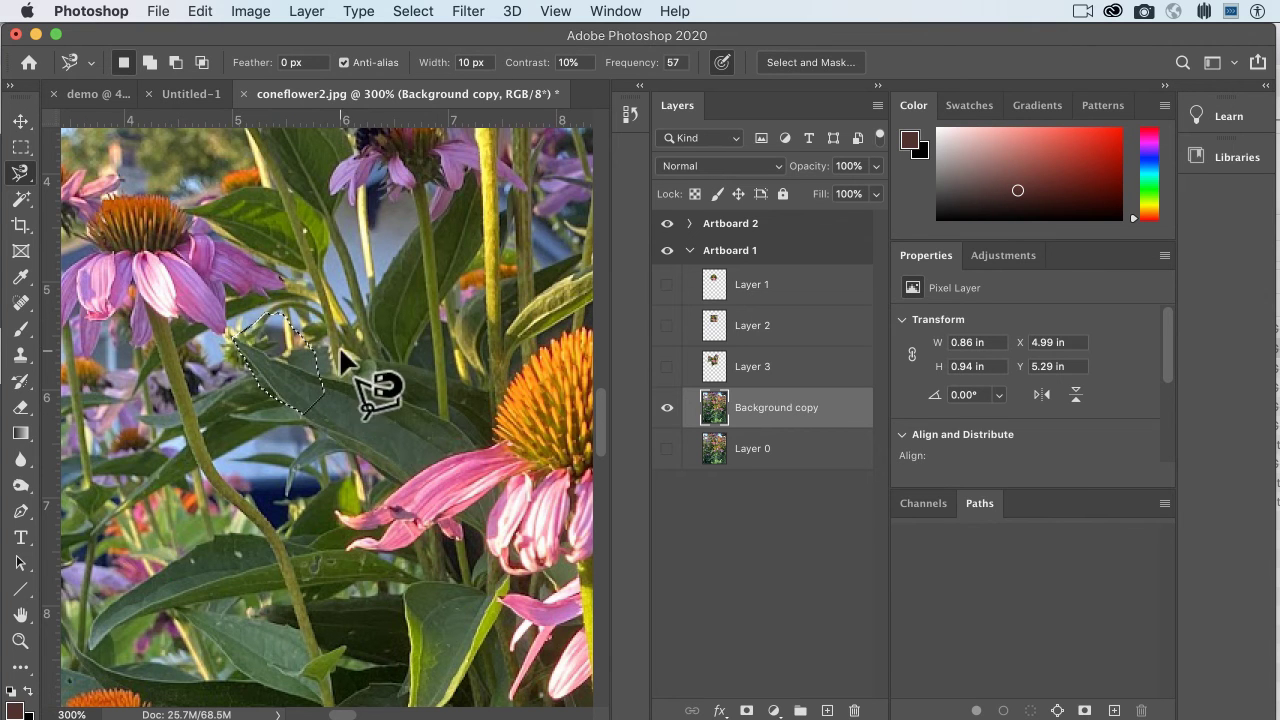
key("super+d")
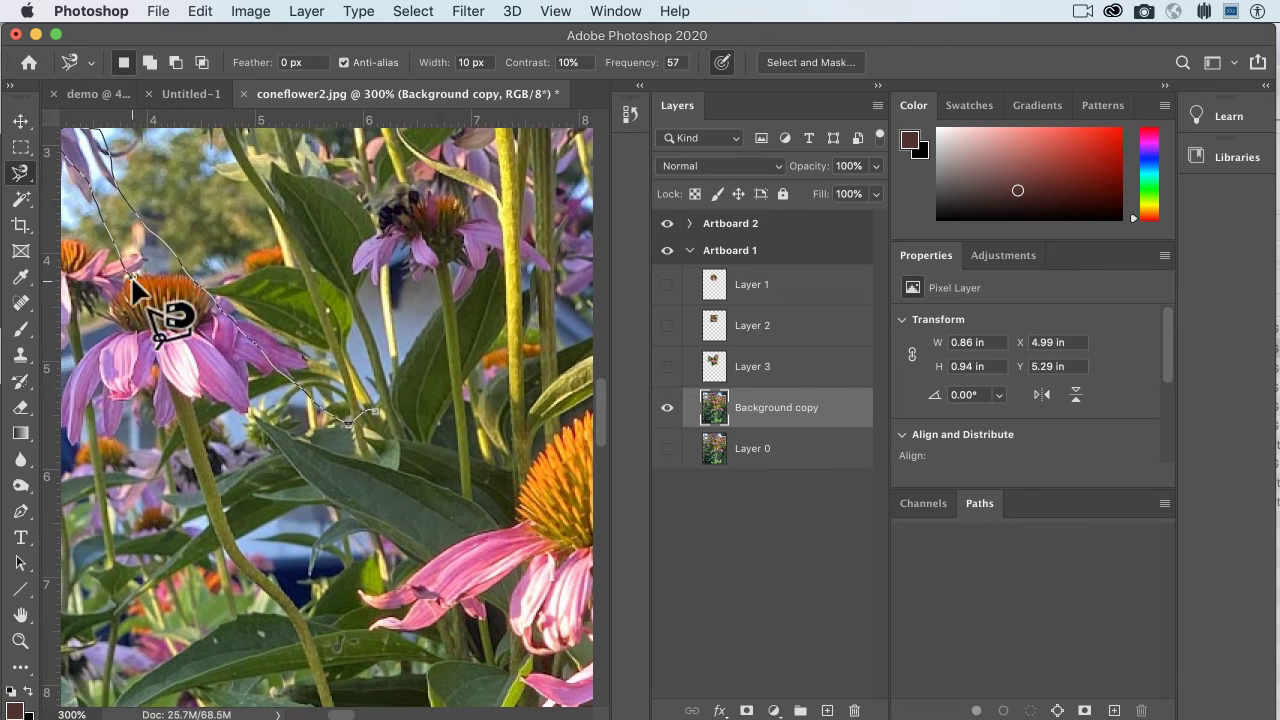
left_click(108, 175)
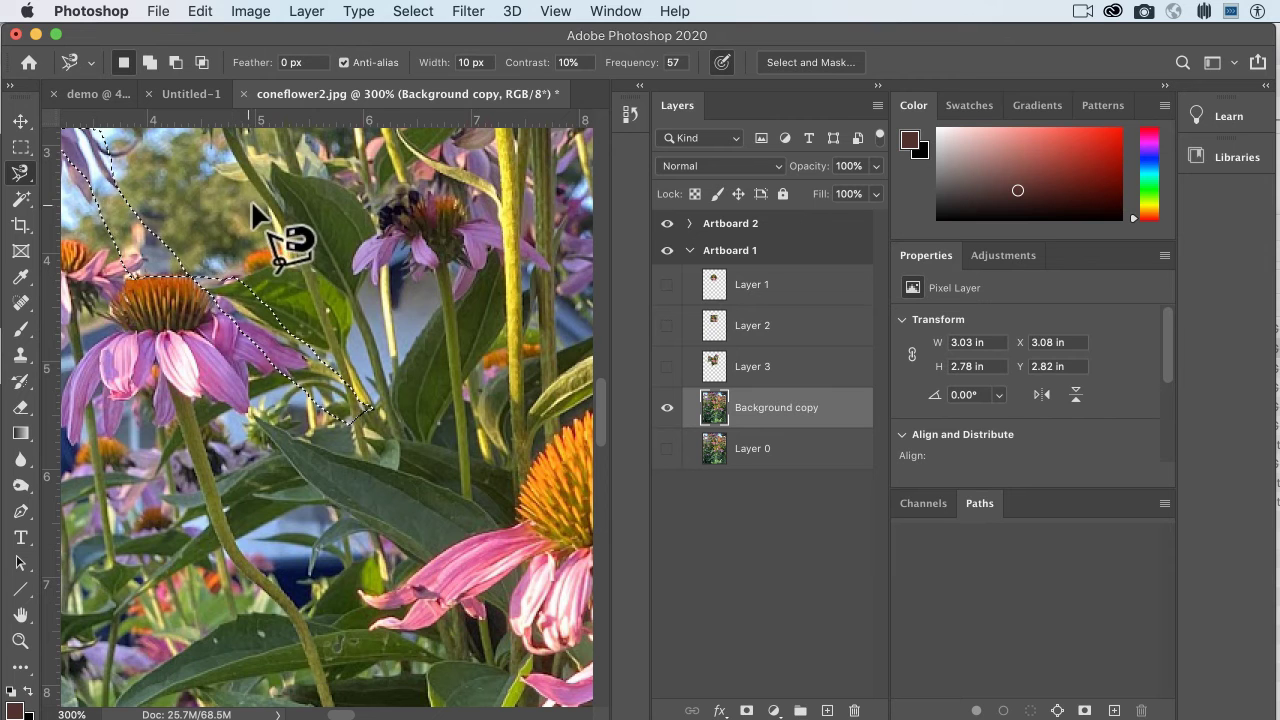
left_click(306, 228)
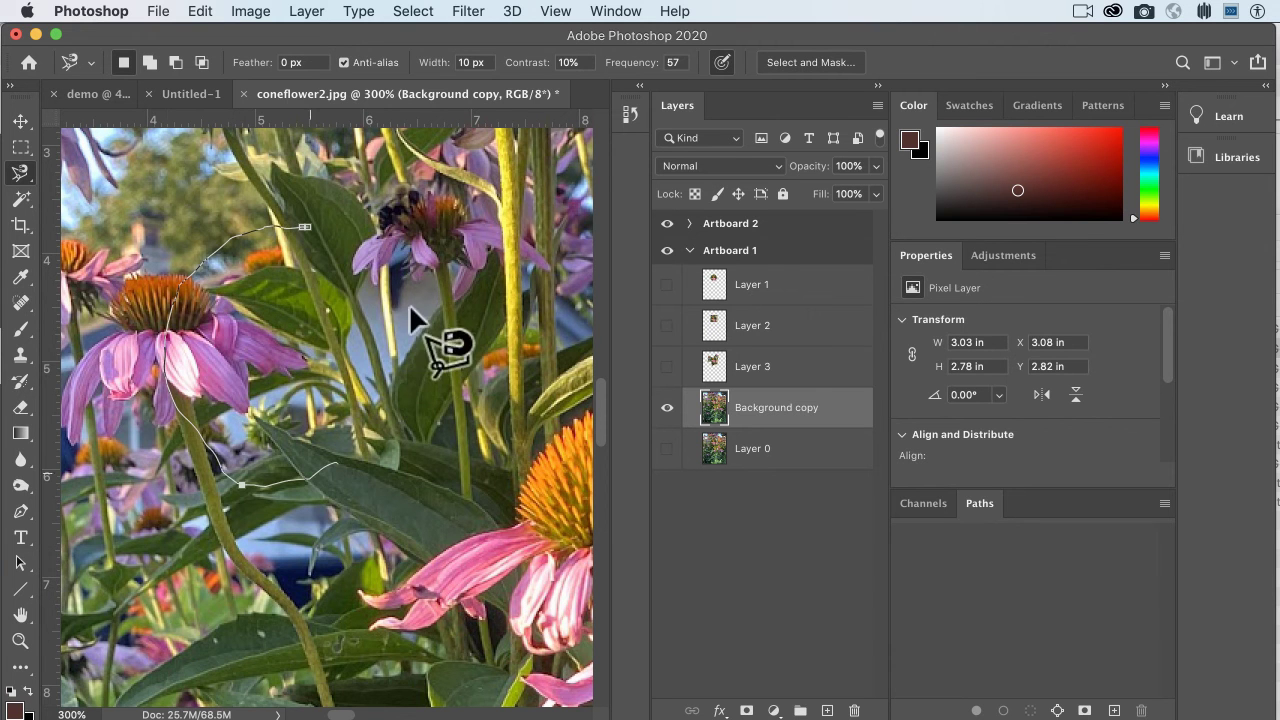
key("Escape")
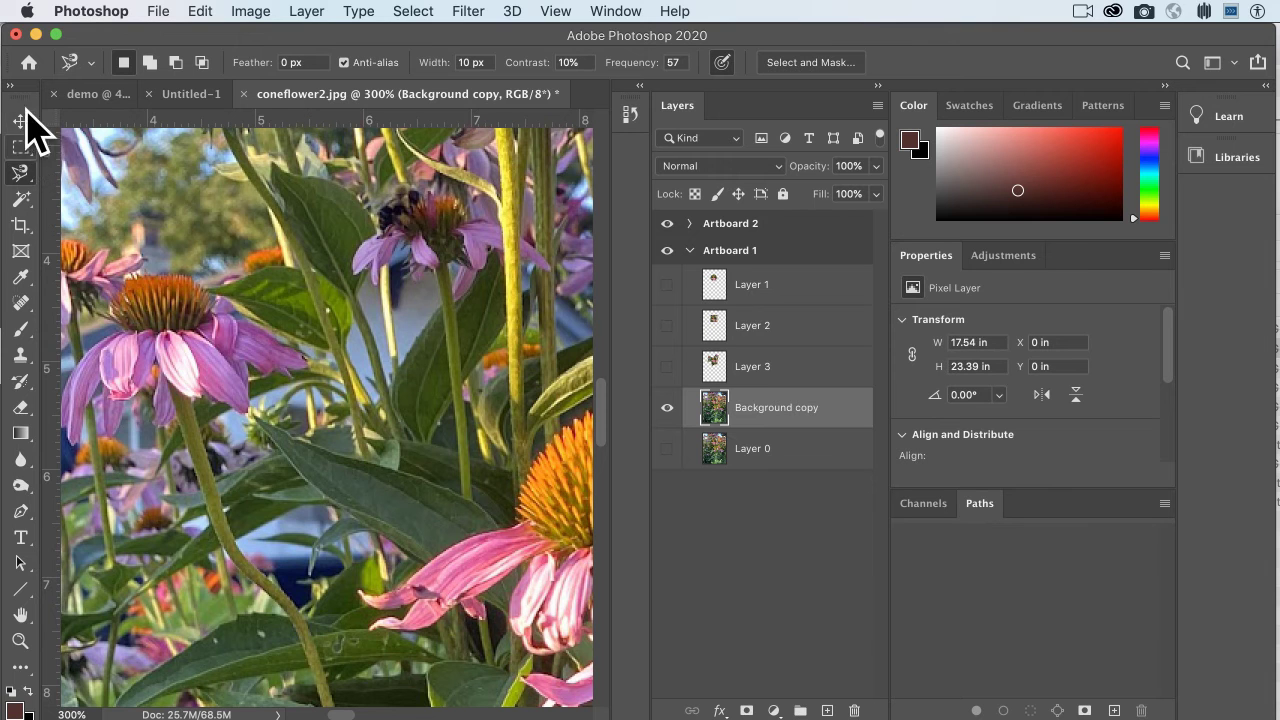
Draw Magnetic Lasso selections near the photo's left edge, including ones about 0.72 by 1.06 in and 1 by 1.46 in.
left_click(152, 182)
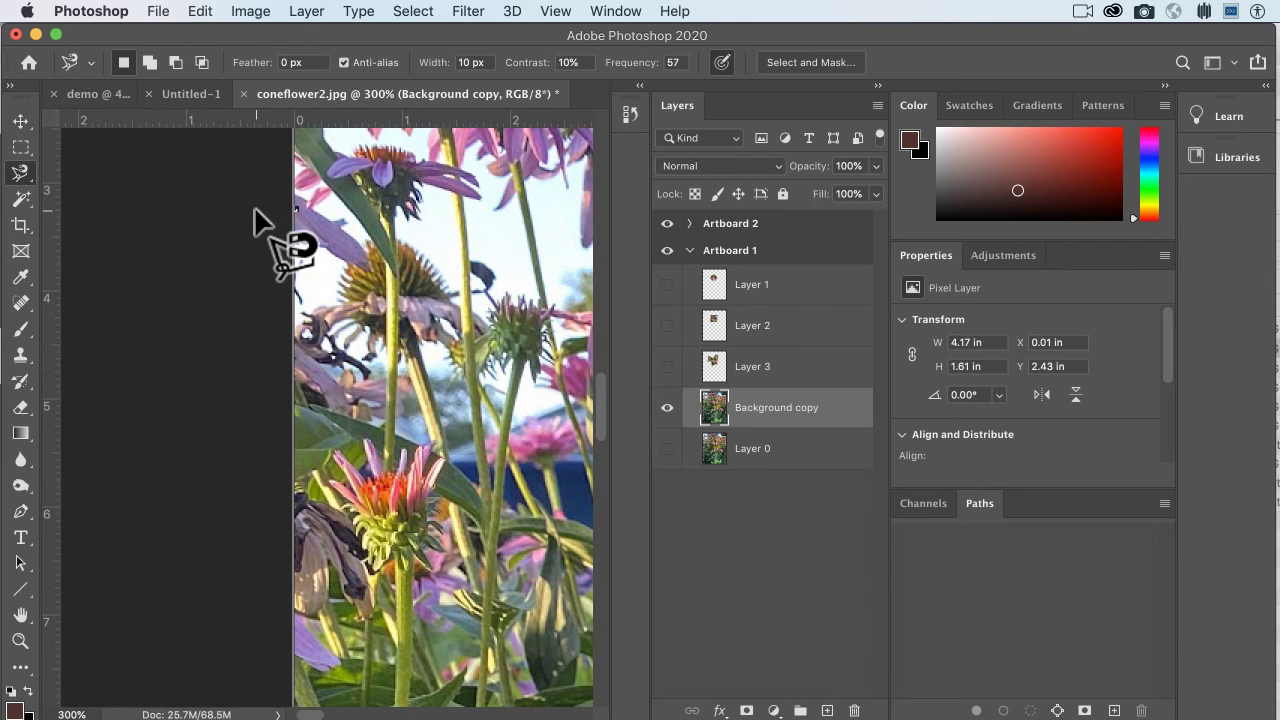
scroll(380, 287, "right", 5)
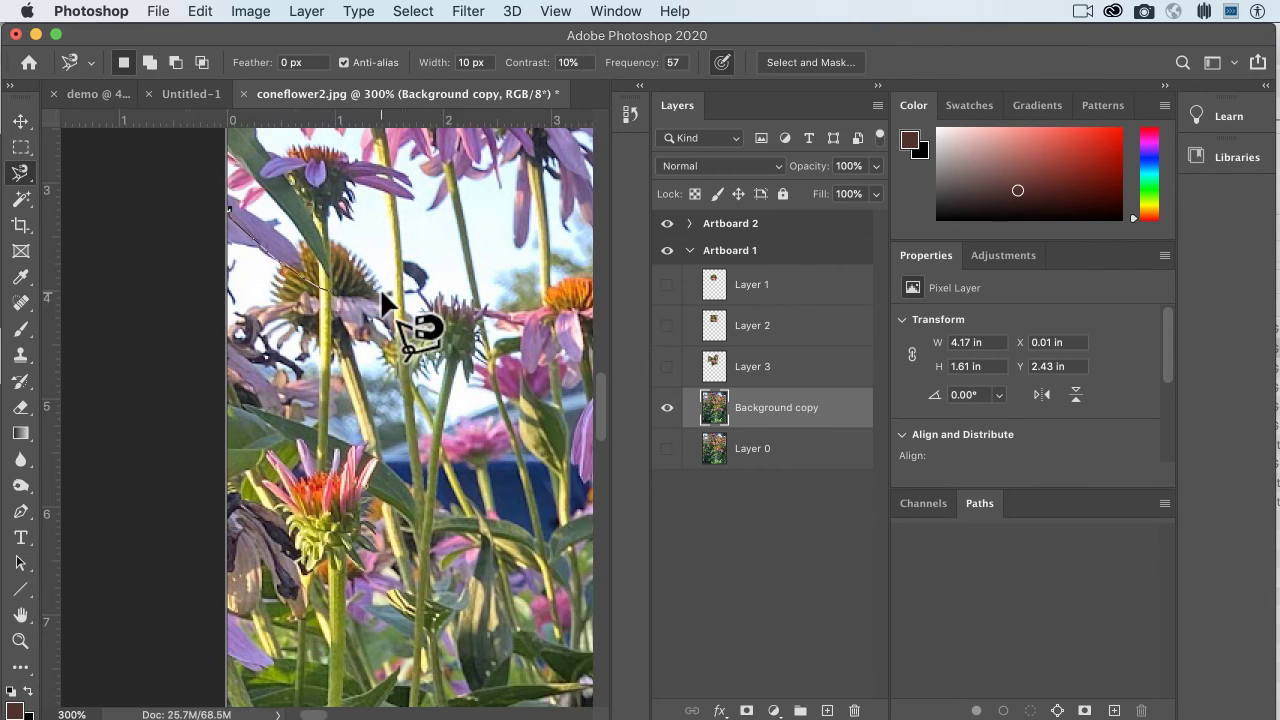
double_click(296, 412)
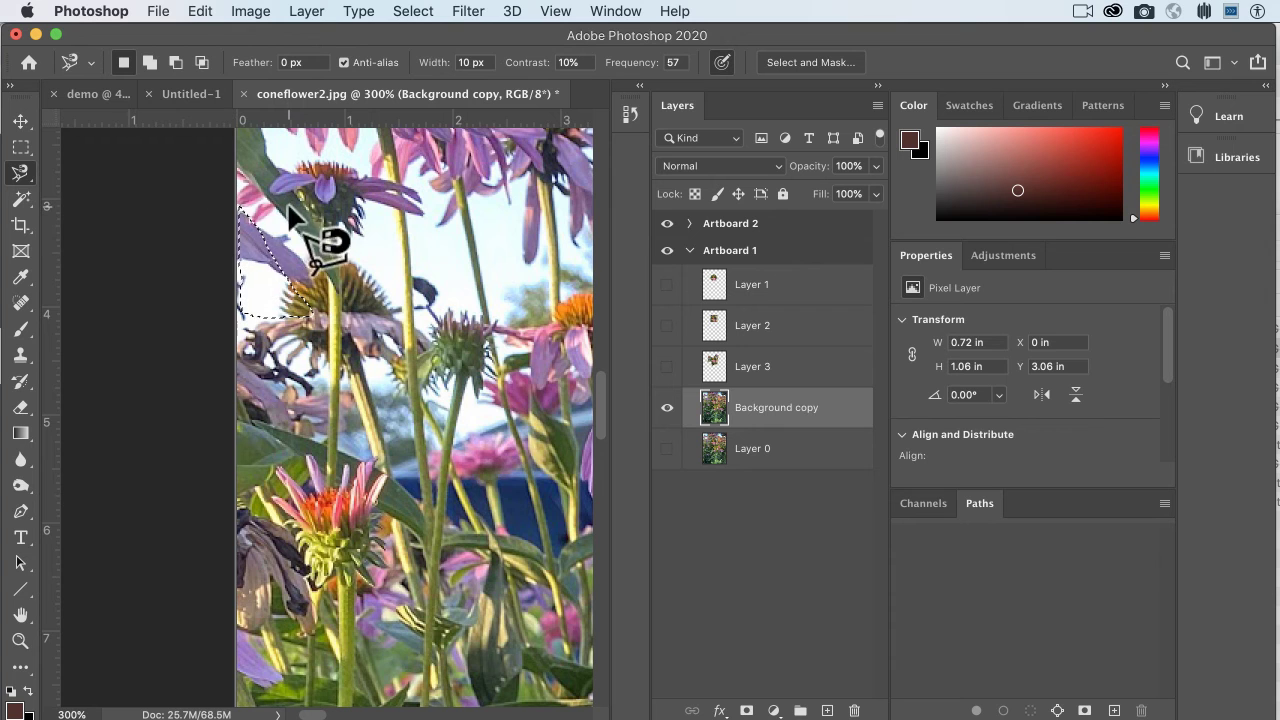
left_click(312, 252)
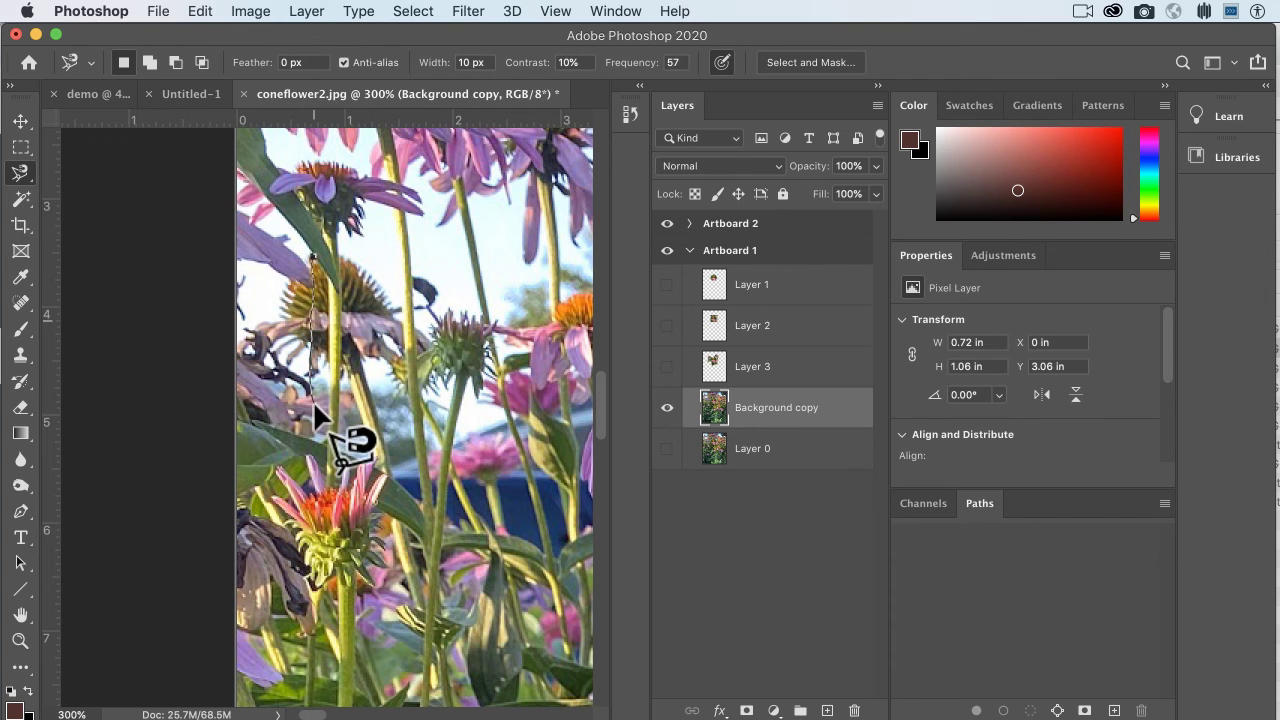
left_click(503, 238)
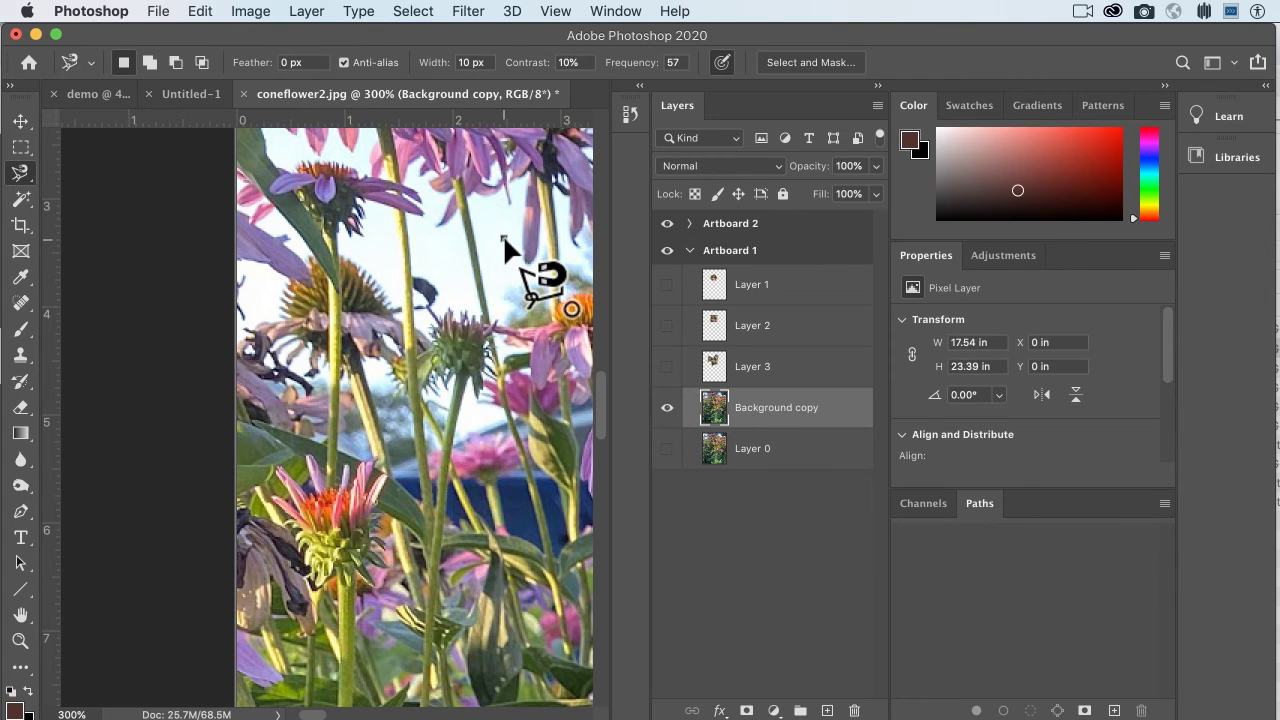
double_click(412, 388)
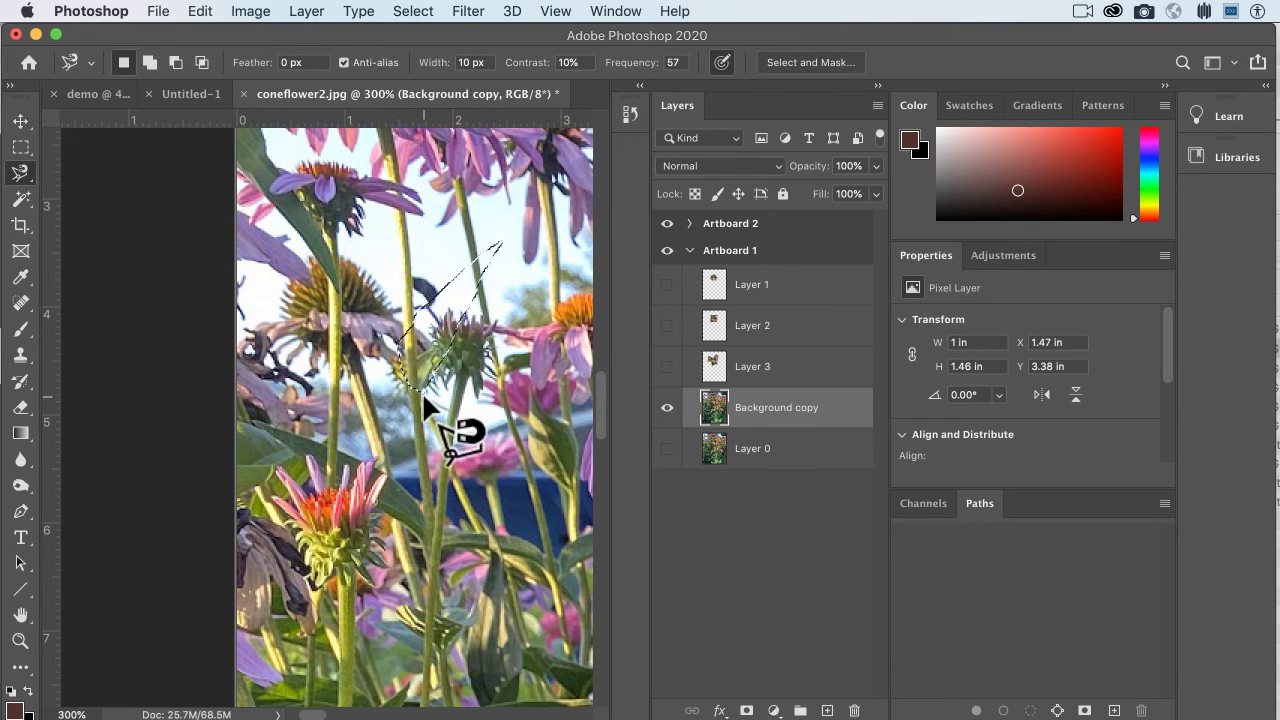
Clear the lasso selection and draw a Rectangular Marquee selection about 2.76 in by 2.67 in over the upper-left sky and stems.
left_click(21, 148)
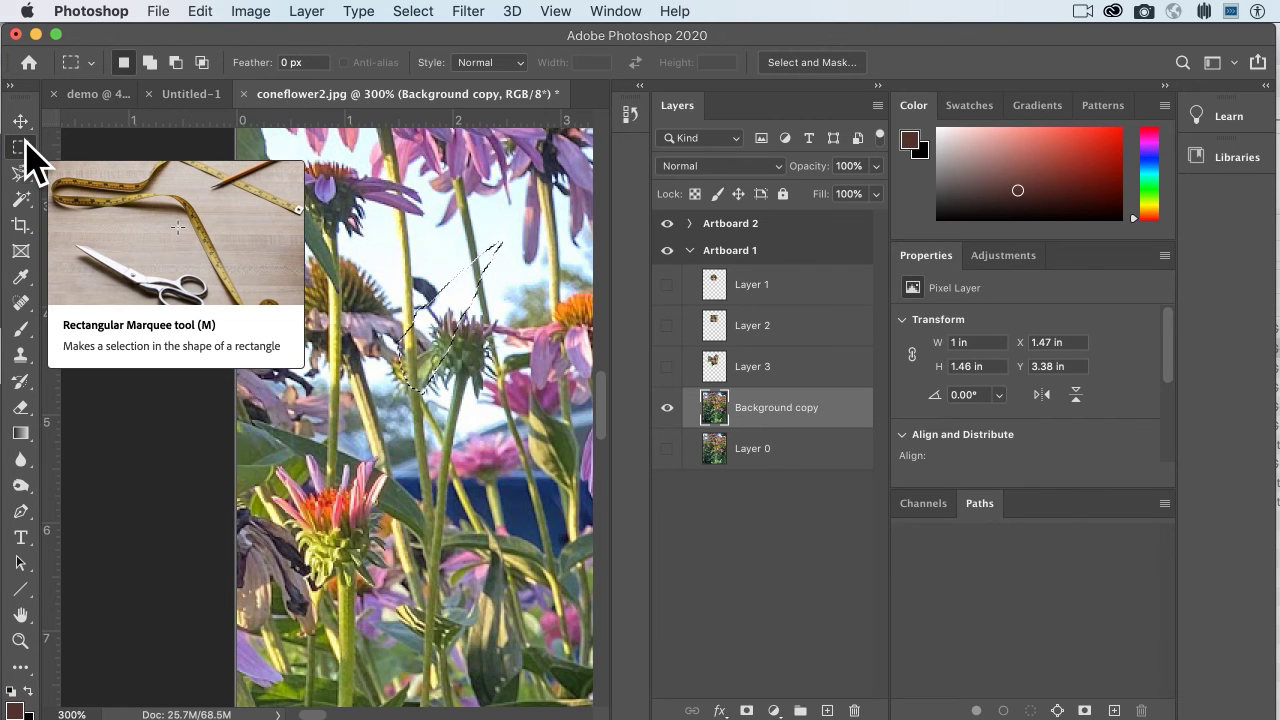
left_click(22, 174)
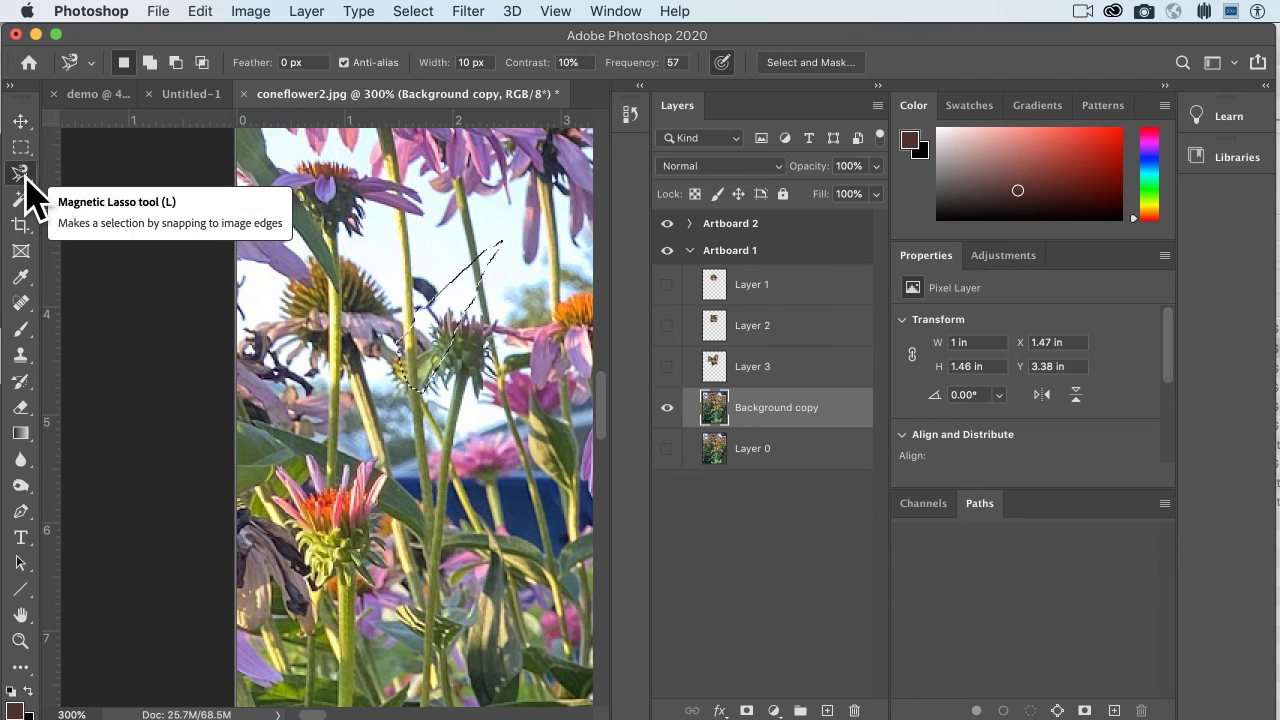
left_click(21, 147)
scroll(293, 262, "right", 5)
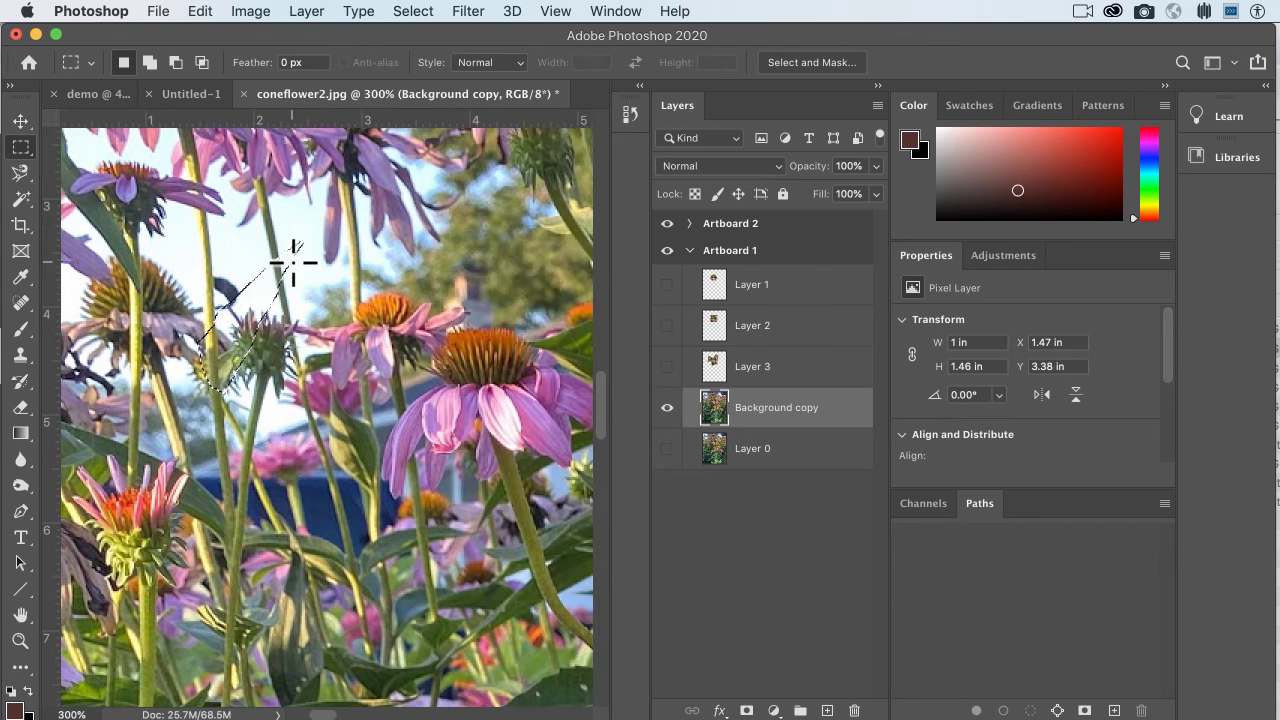
key("super+d")
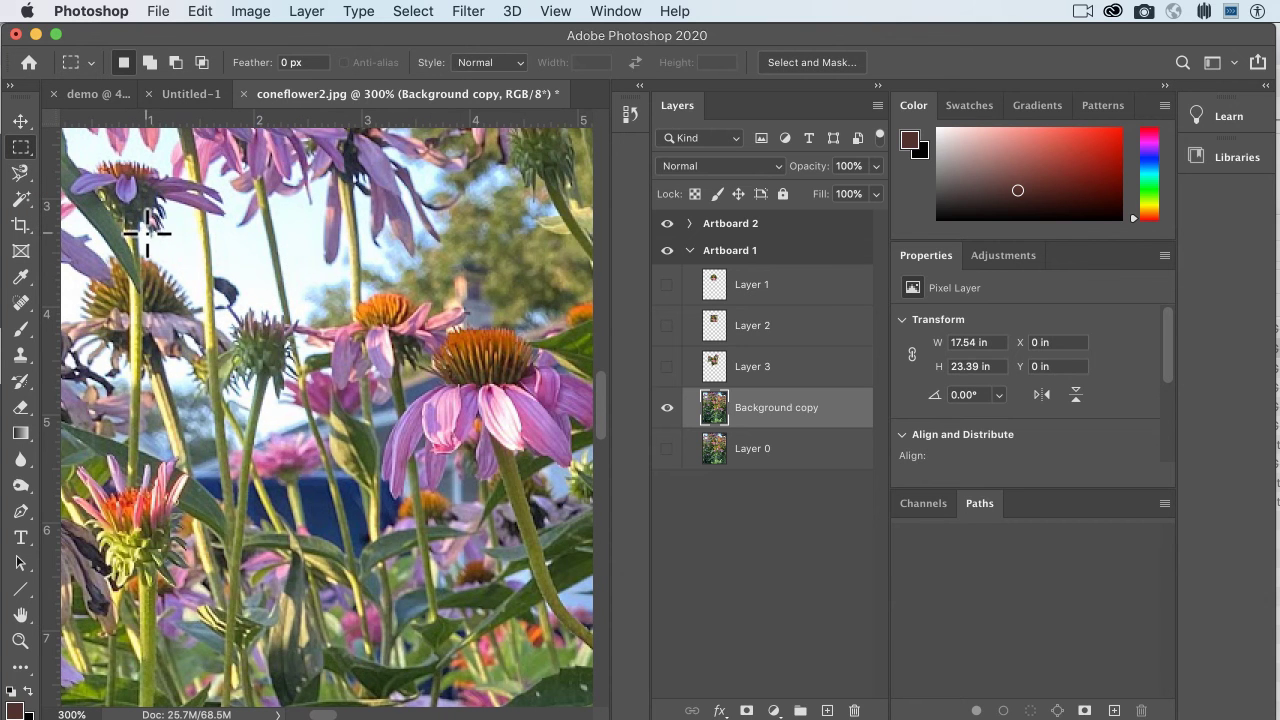
left_click_drag(119, 207, 414, 491)
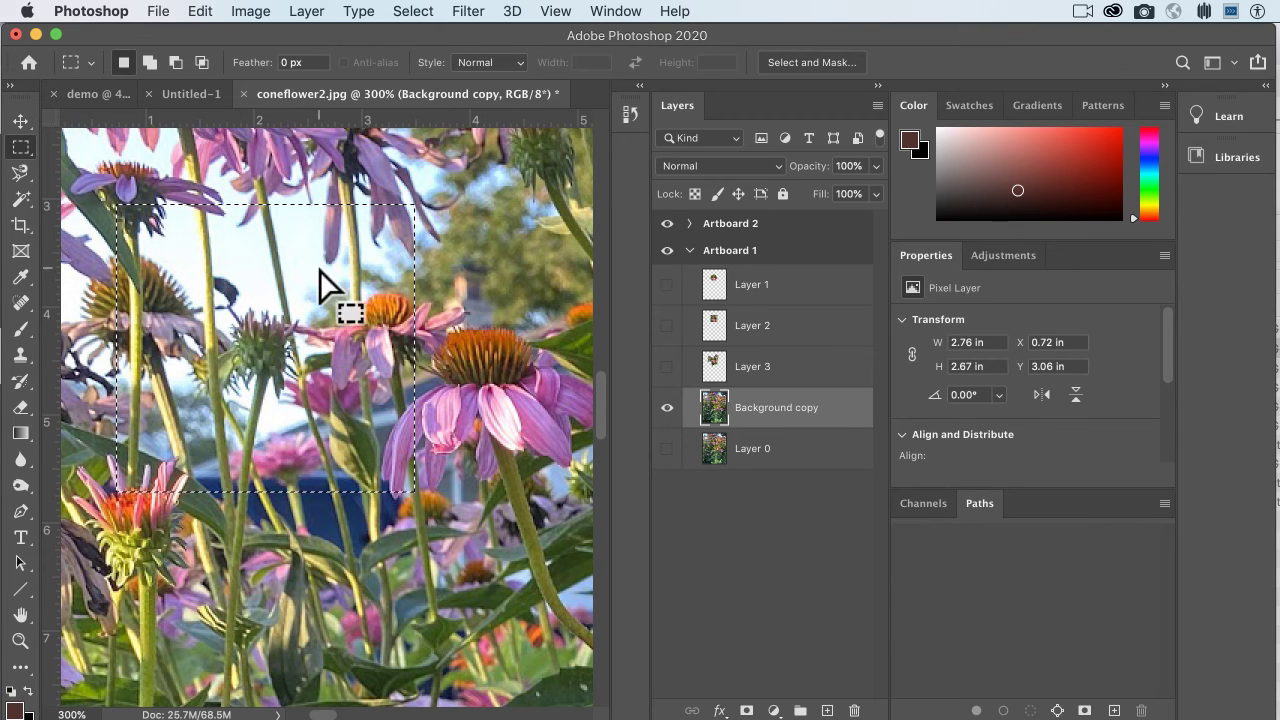
Try a Levels adjustment on the rectangular selection with the white input level at 190, and cancel it.
key("super+l")
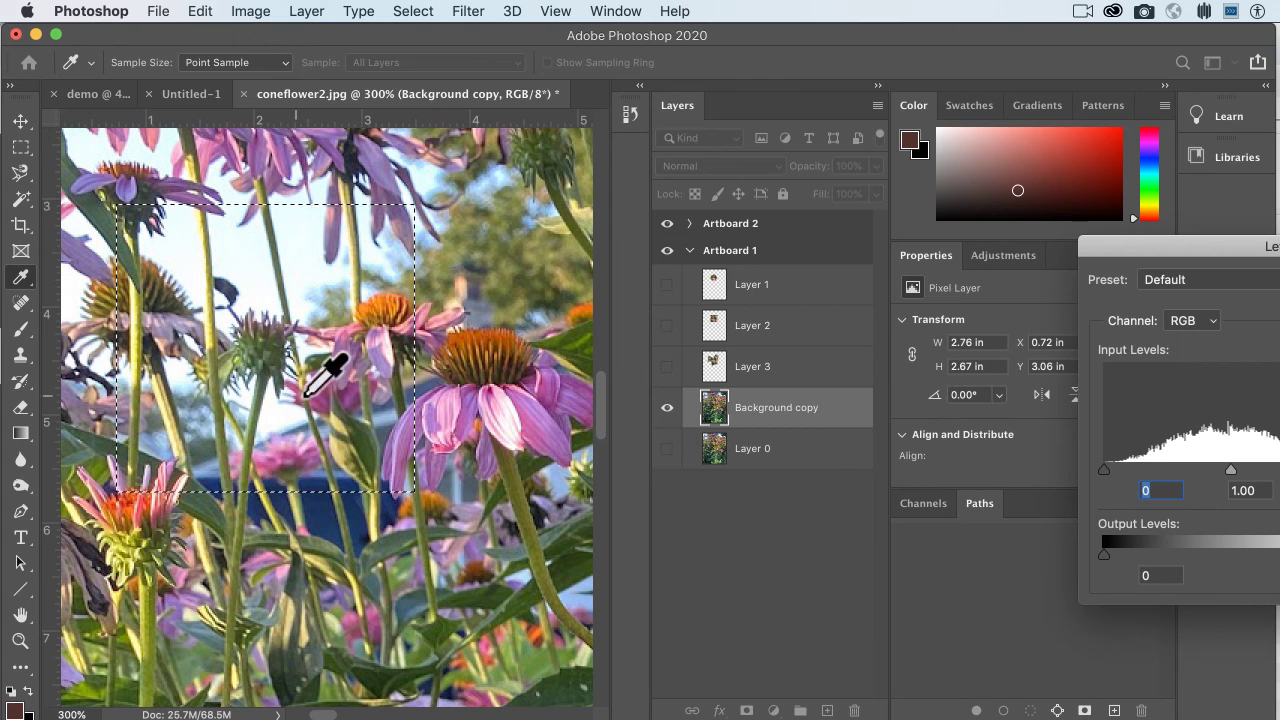
left_click_drag(1236, 250, 1038, 252)
left_click_drag(1157, 469, 1090, 466)
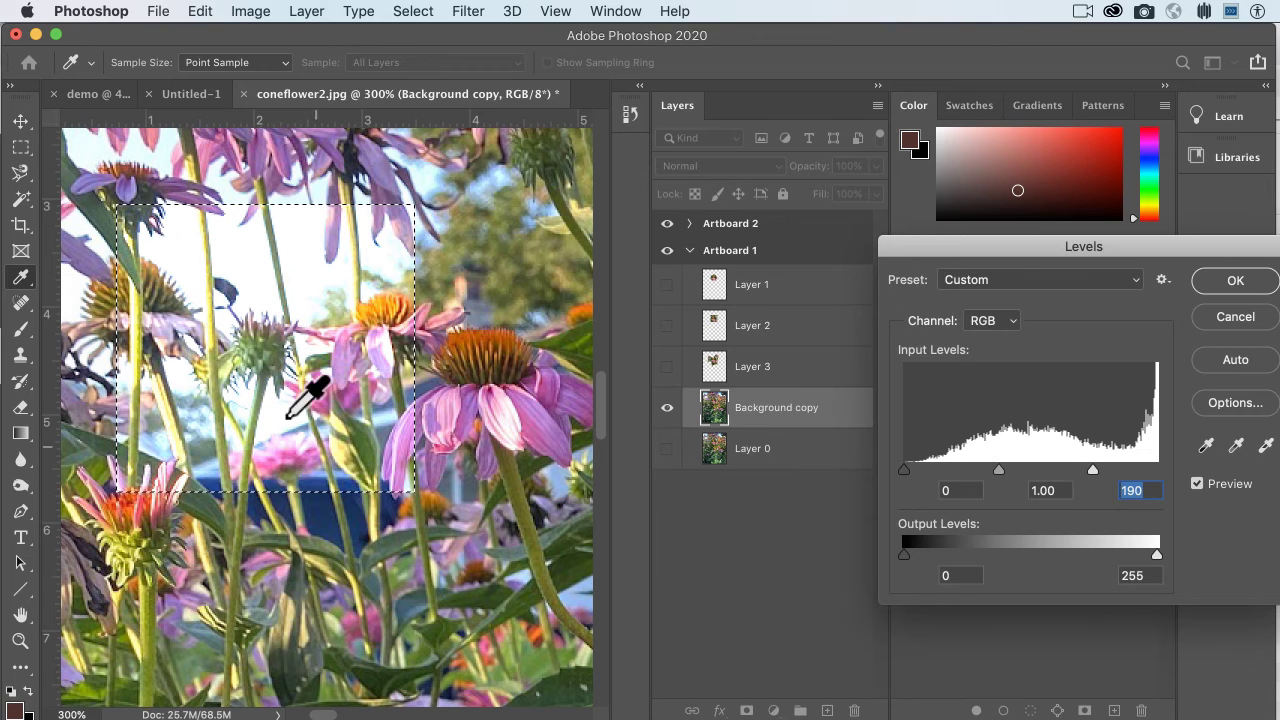
left_click(1216, 320)
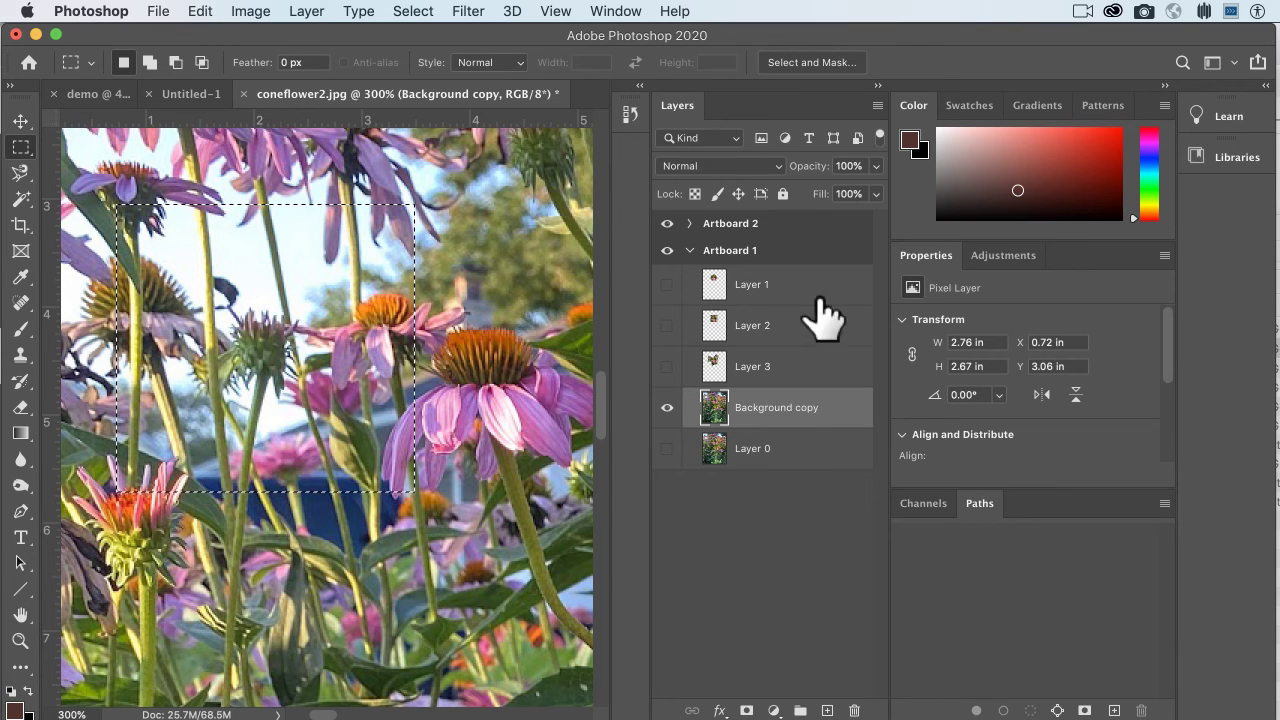
Copy the rectangular selection onto a new layer and lighten that layer's midtones with Levels.
key("super+j")
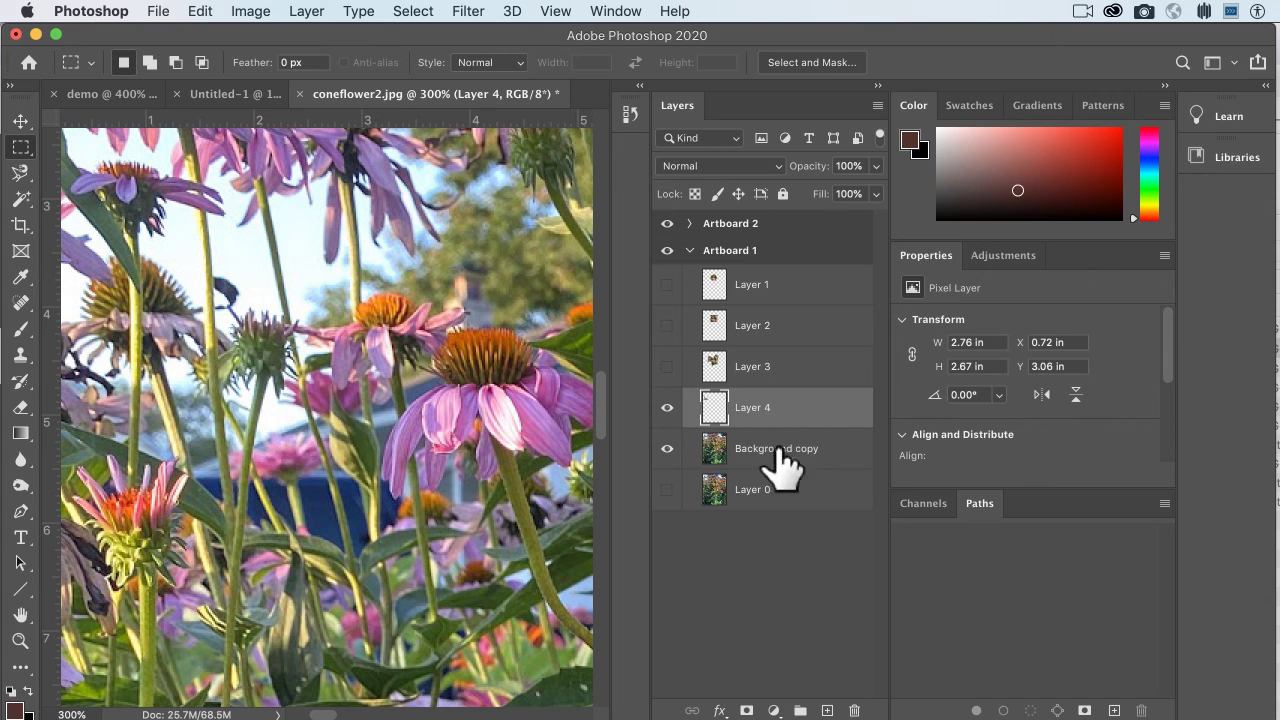
key("super+l")
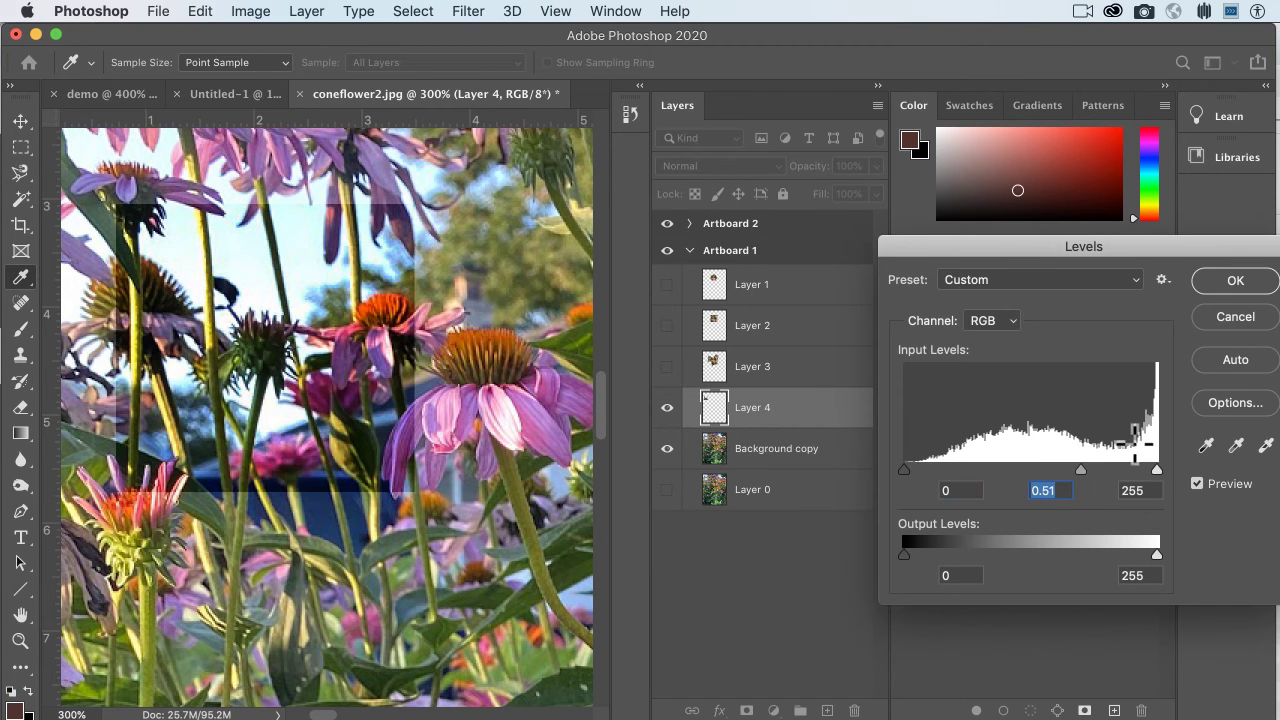
left_click_drag(1081, 467, 1004, 467)
left_click(1230, 283)
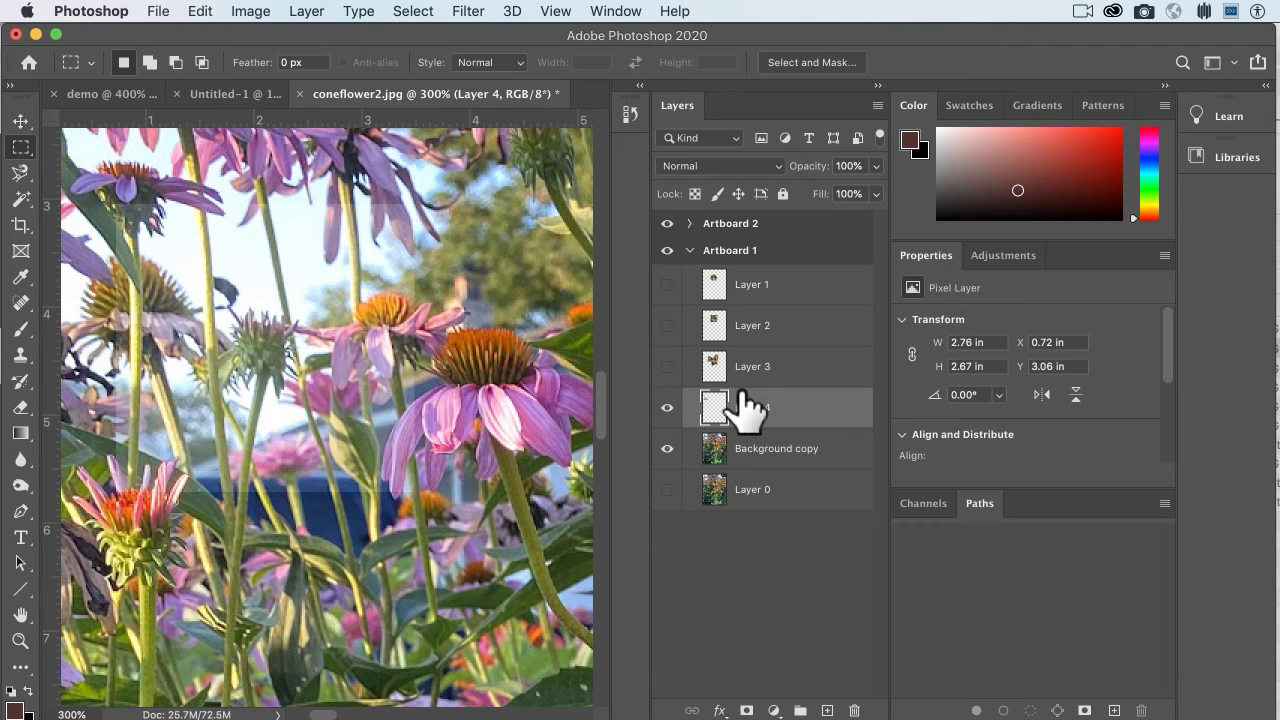
Toggle the visibility of Layer 4 to compare the lightened area with the original, and delete the layer.
left_click(667, 408)
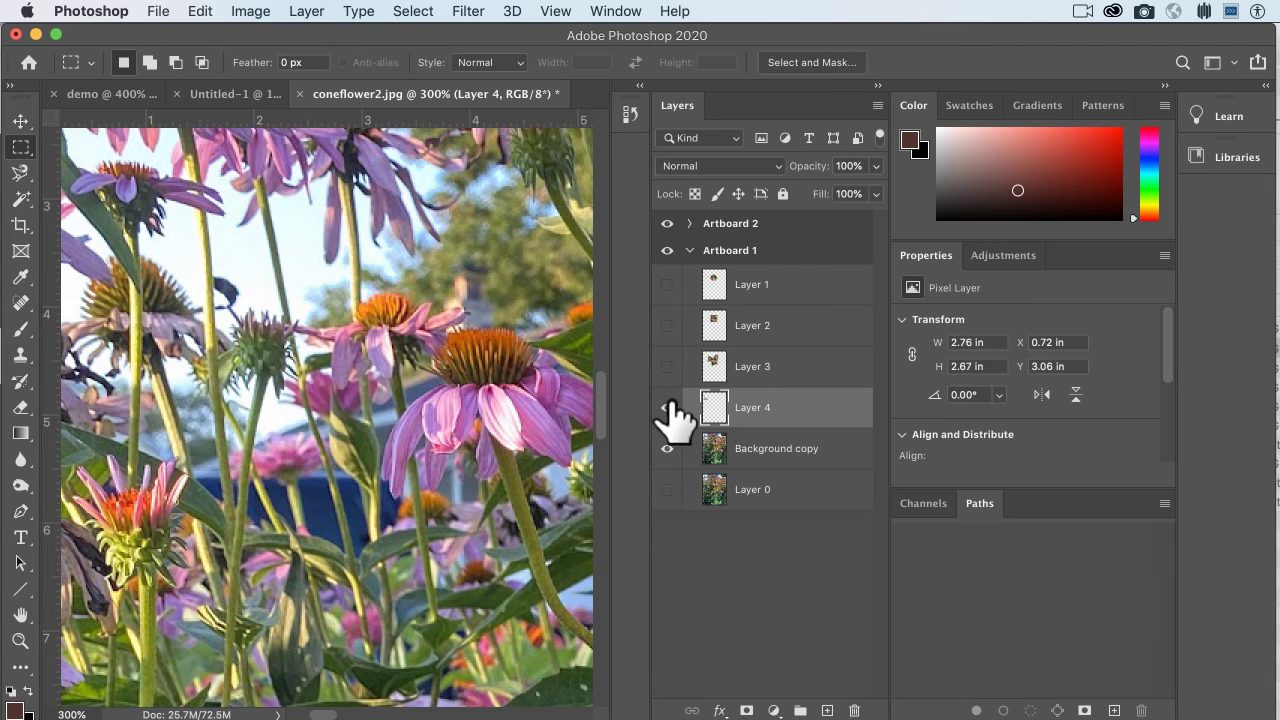
left_click(667, 408)
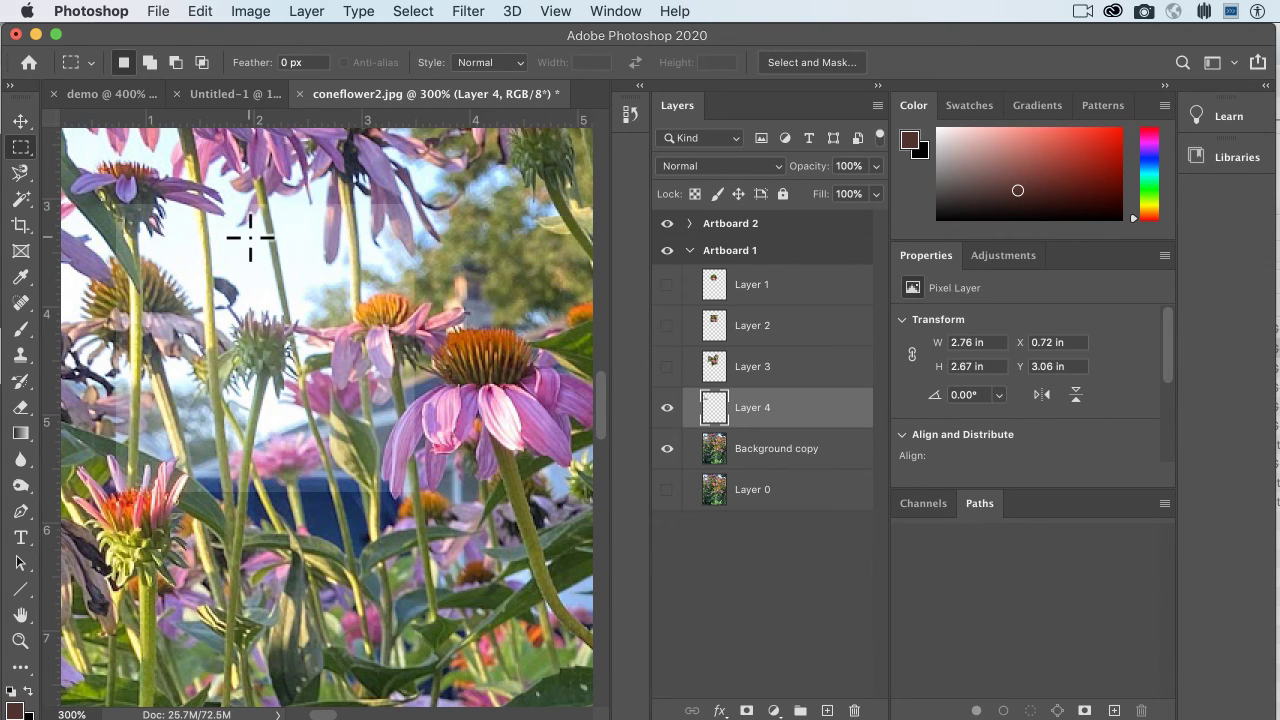
key("Delete")
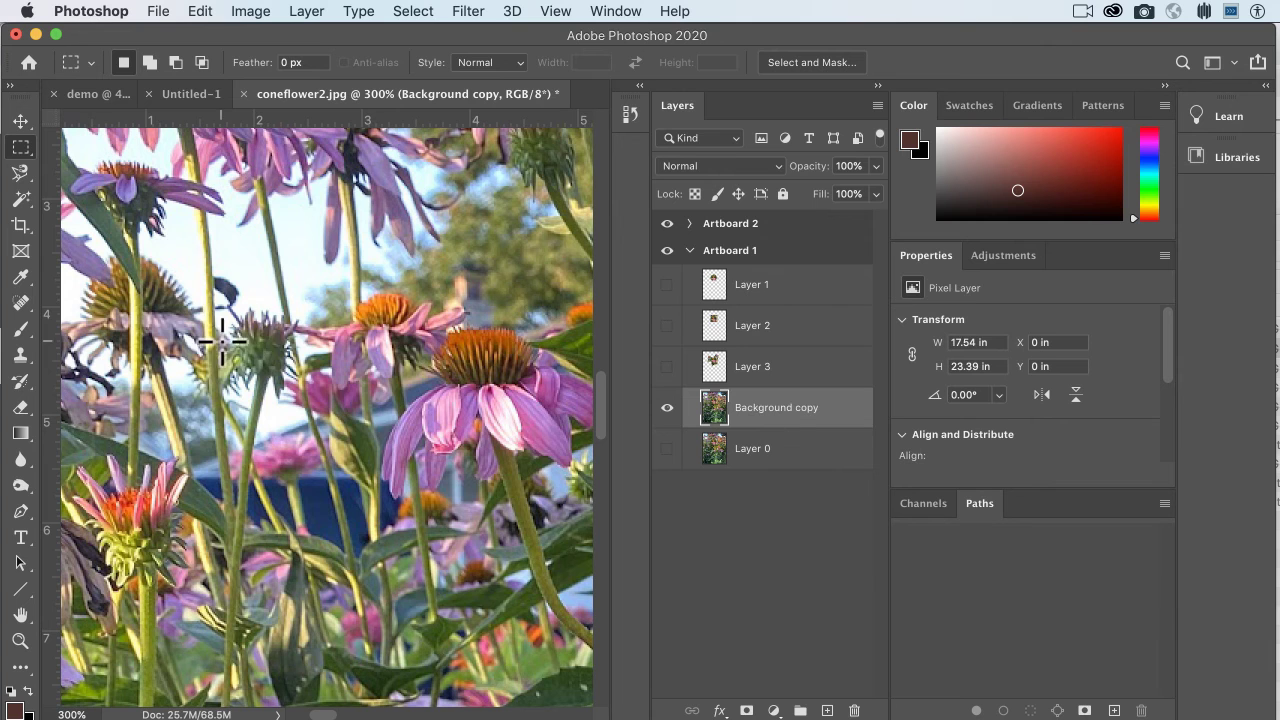
Hide Background copy and build a compound marquee about 3 in by 3.11 in, adding small rectangles to a square's right and lower edges.
left_click(667, 408)
left_click(667, 408)
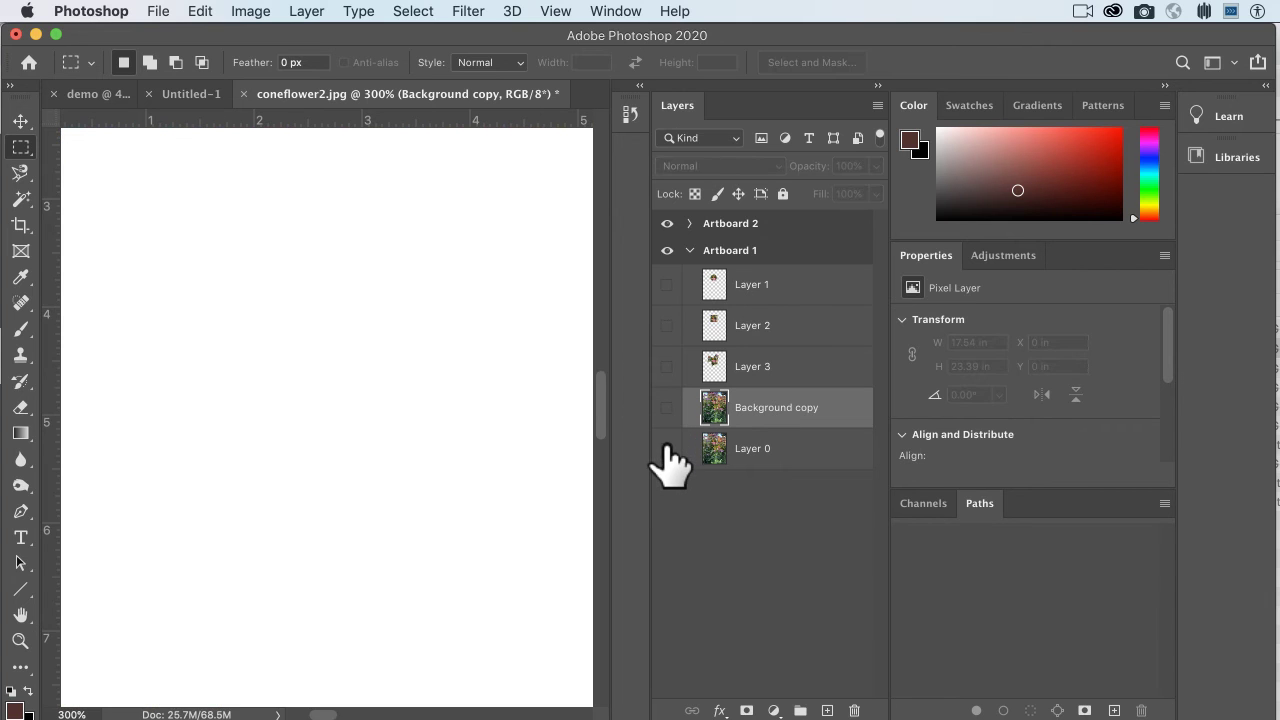
left_click_drag(132, 209, 398, 457)
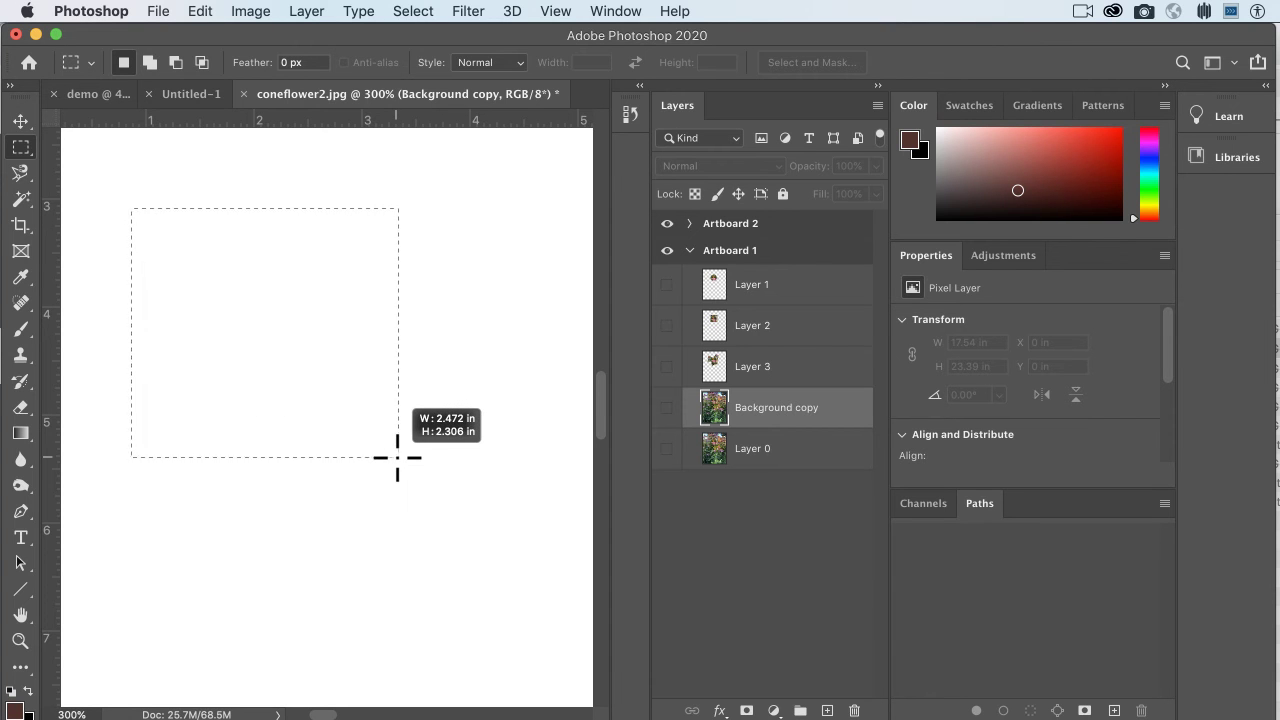
left_click_drag(397, 457, 397, 457)
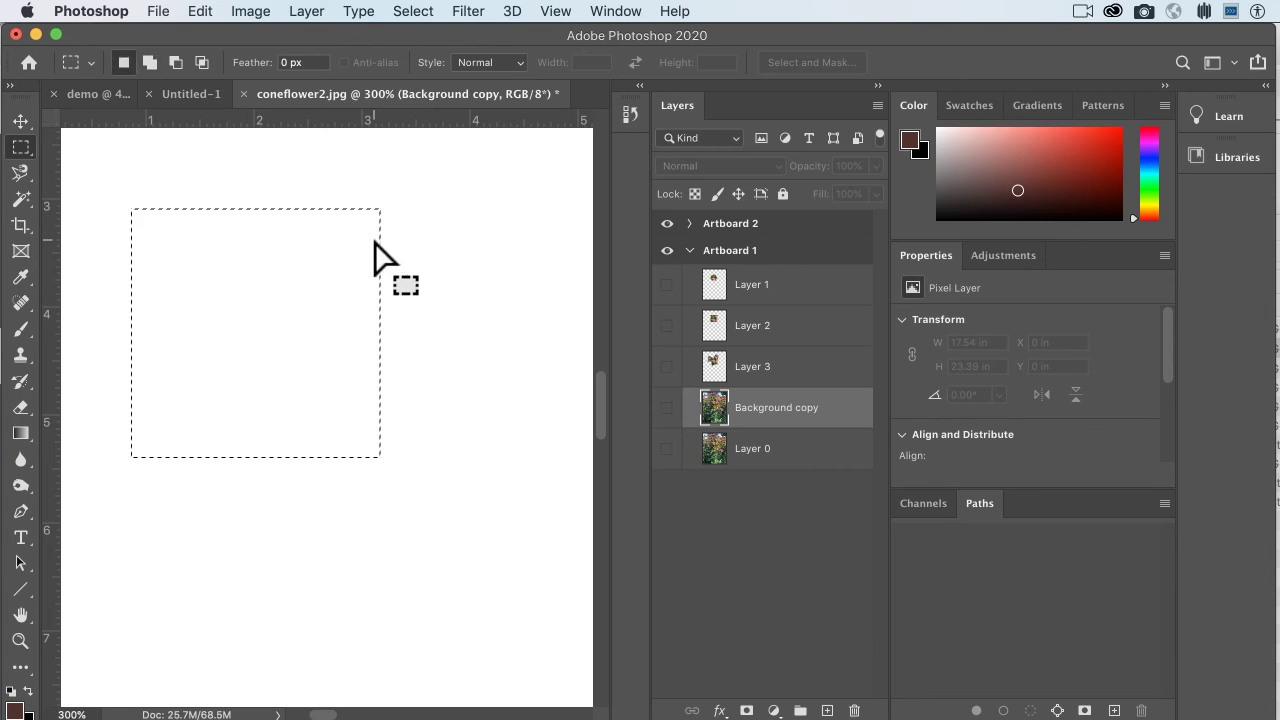
left_click_drag(378, 239, 451, 345)
left_click_drag(275, 431, 332, 544)
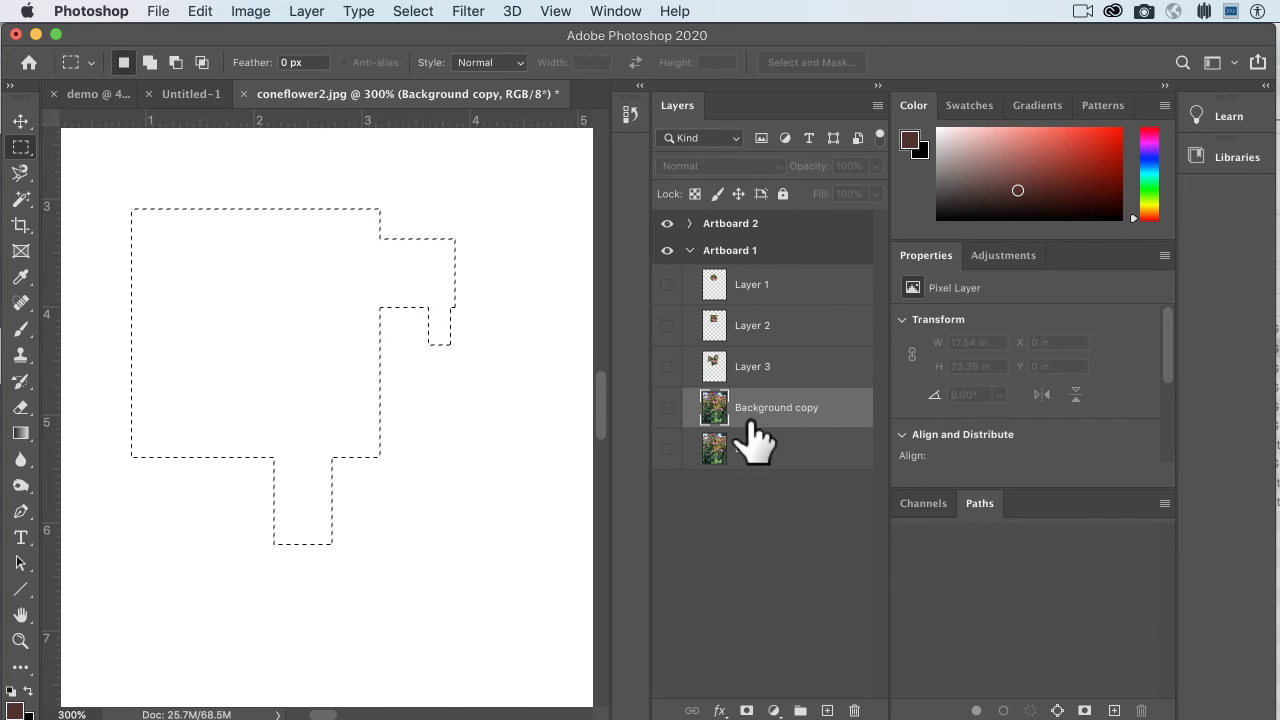
Make Background copy visible and copy the compound marquee selection from it onto a new layer.
left_click(667, 407)
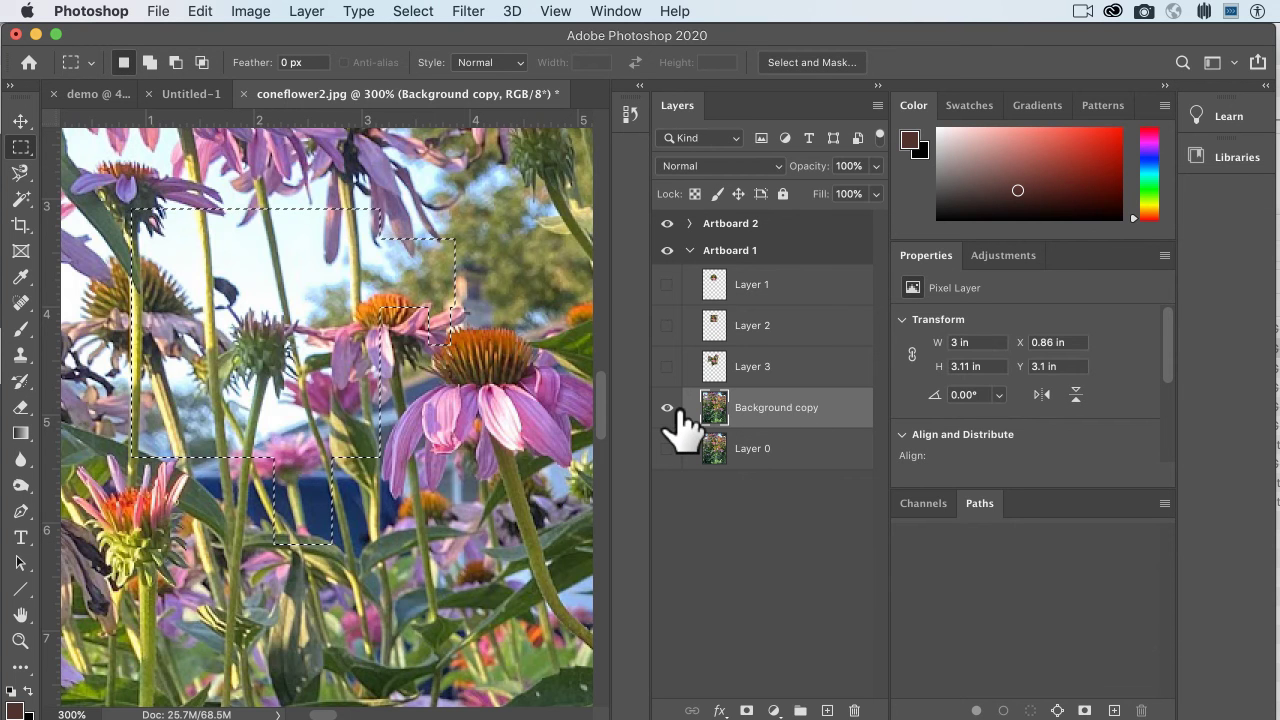
left_click(667, 407)
left_click(667, 407)
key("ctrl+j")
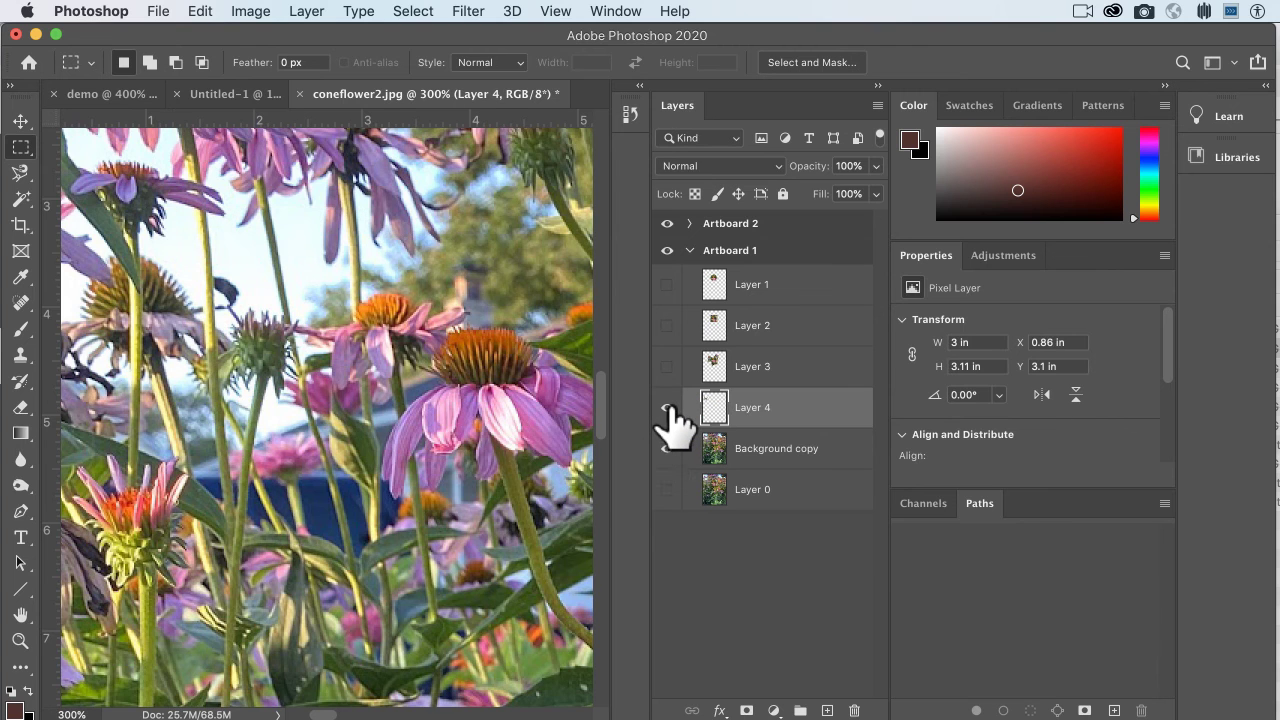
Hide Background copy to isolate the compound piece, and delete Layer 4.
left_click(664, 449)
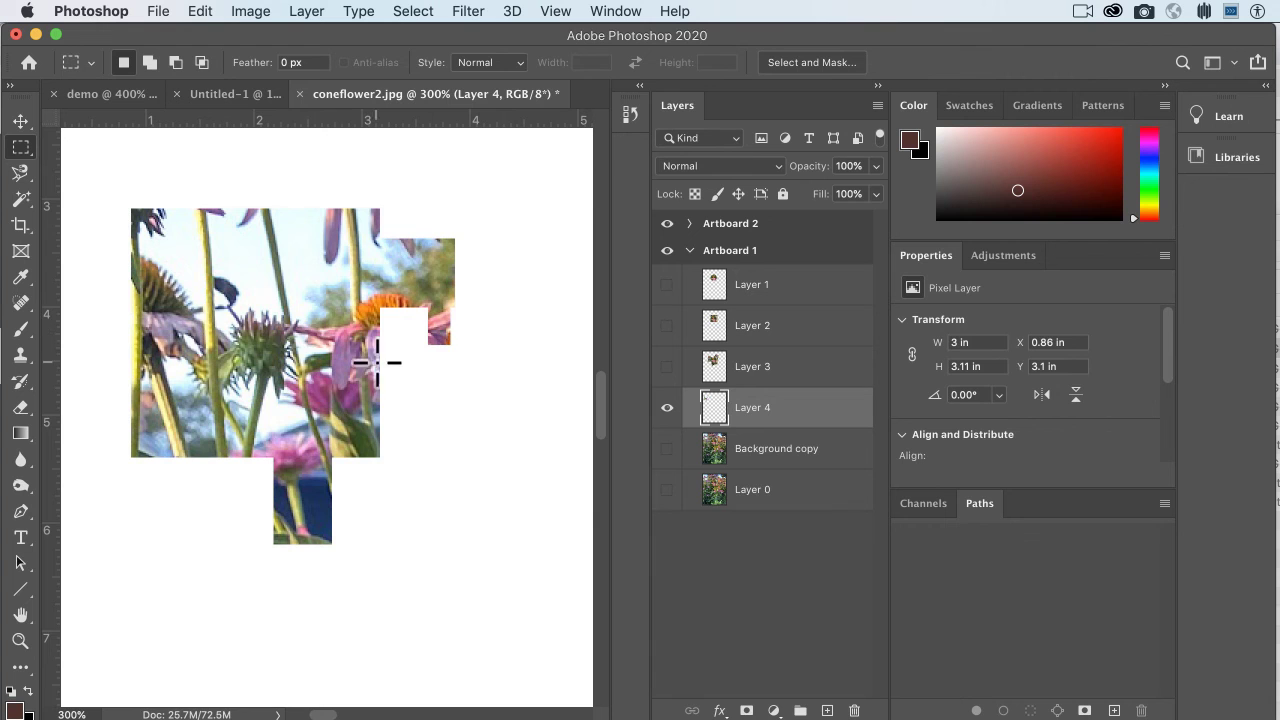
key("BackSpace")
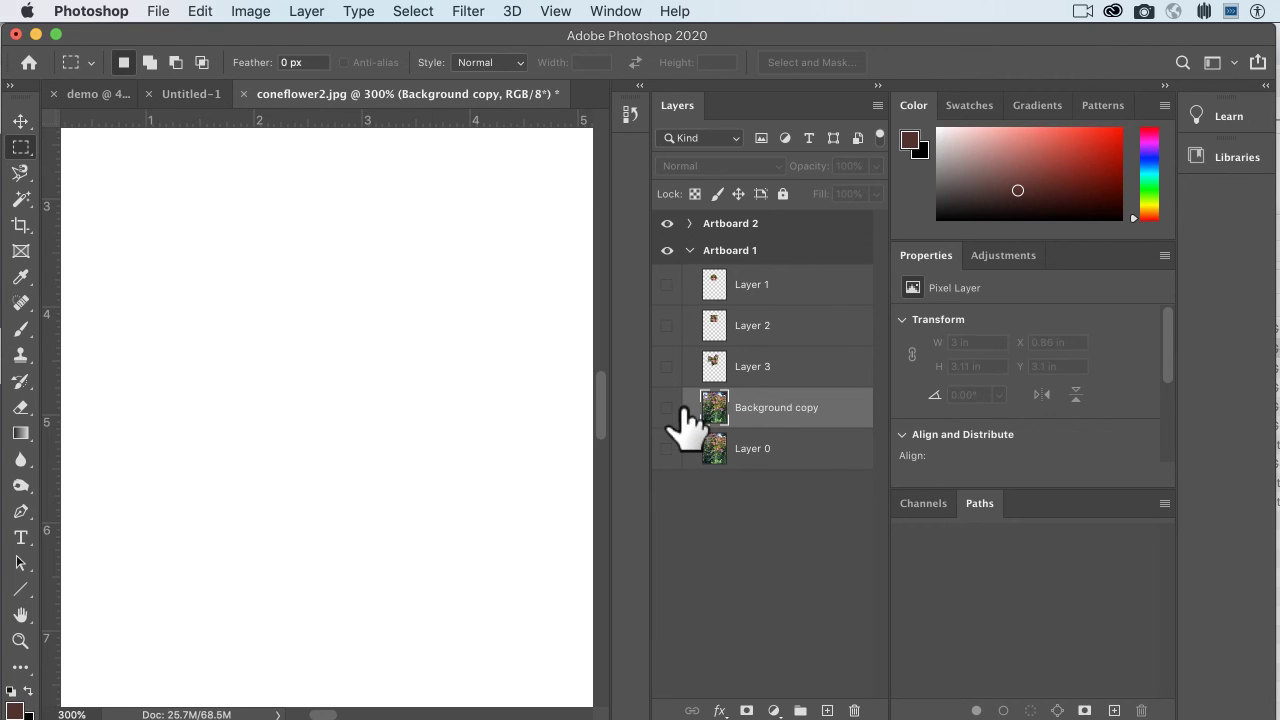
Draw a marquee about 1.25 in by 1.43 in, subtract a smaller central rectangle, and copy that area of Background copy onto a new layer.
mouse_move(149, 206)
left_mouse_down()
mouse_move(280, 360)
mouse_move(316, 435)
mouse_move(364, 451)
left_mouse_up()
key("alt")
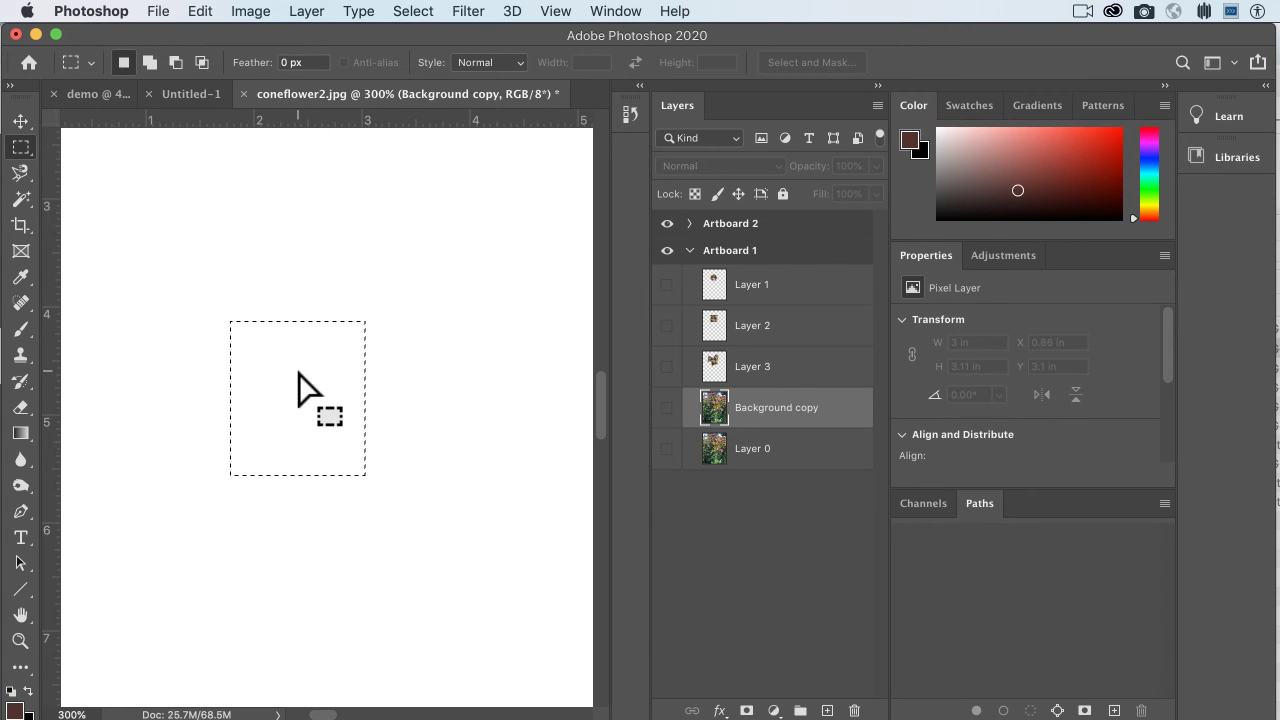
key("alt")
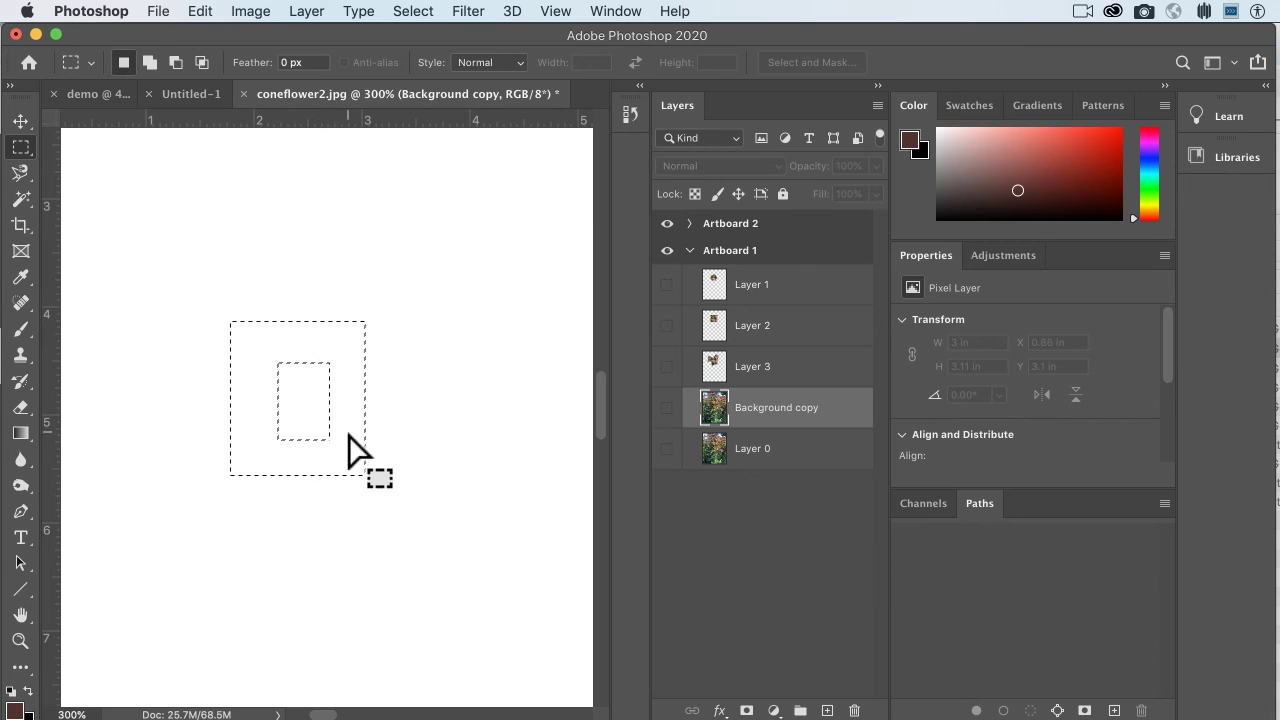
left_click(667, 408)
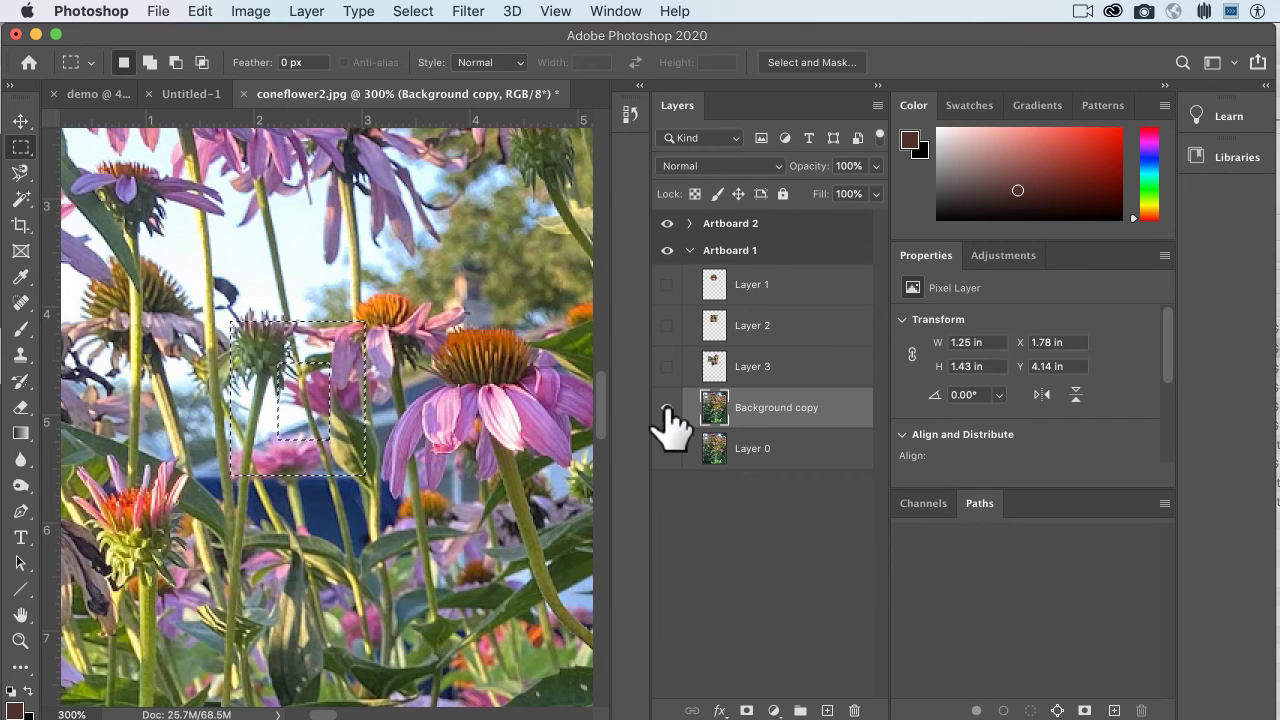
left_click(667, 408)
key("ctrl+j")
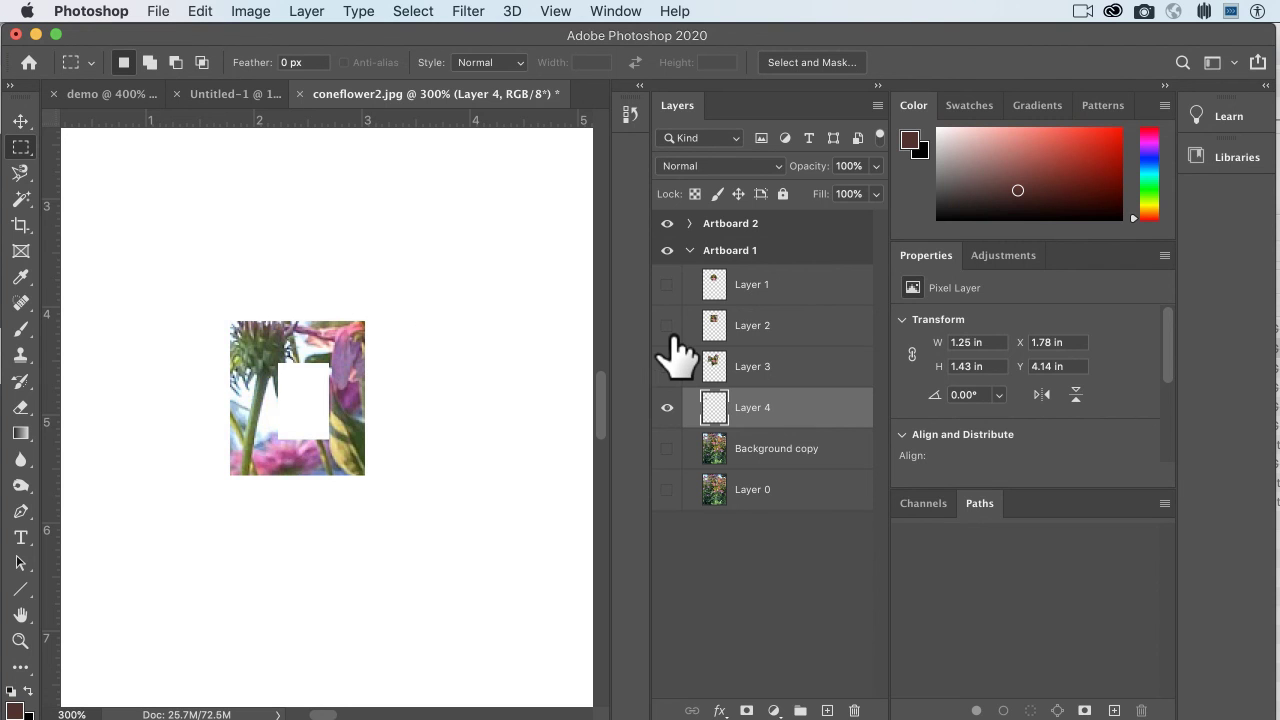
Hide Layer 4 and copy a marquee area about 3.31 in by 3.26 in from Background copy onto a new layer.
left_click(666, 408)
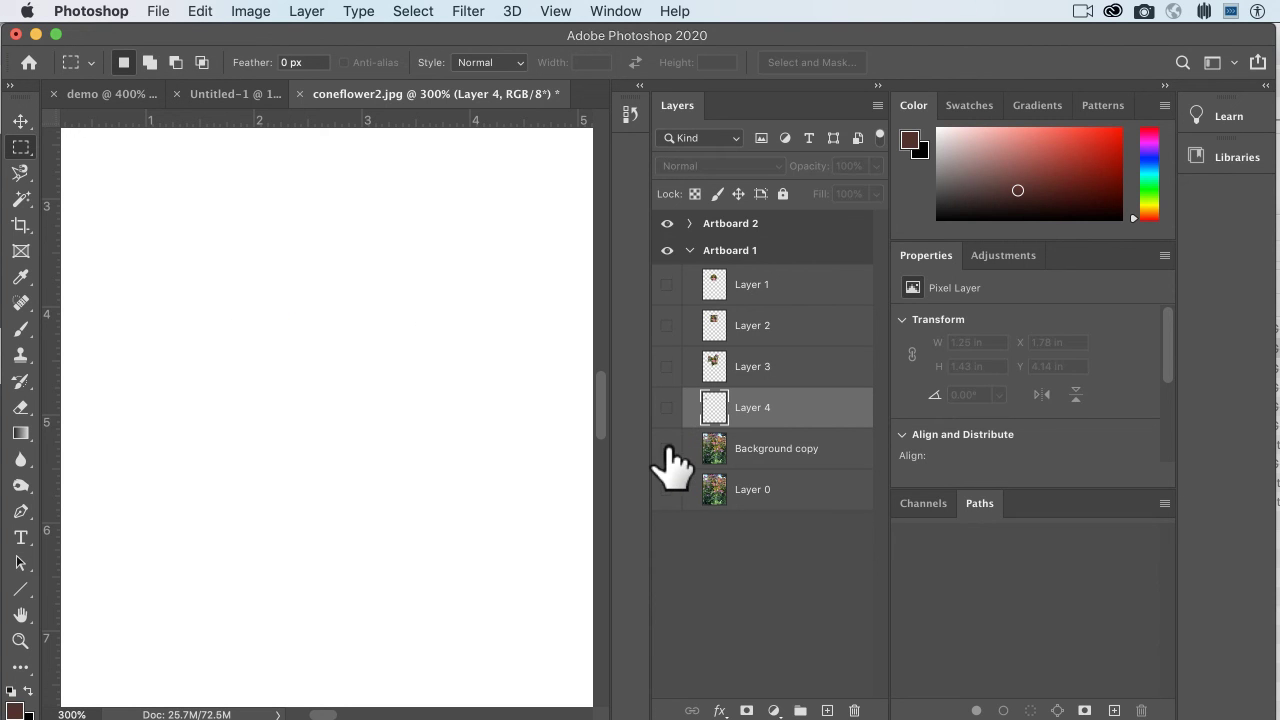
left_click(666, 449)
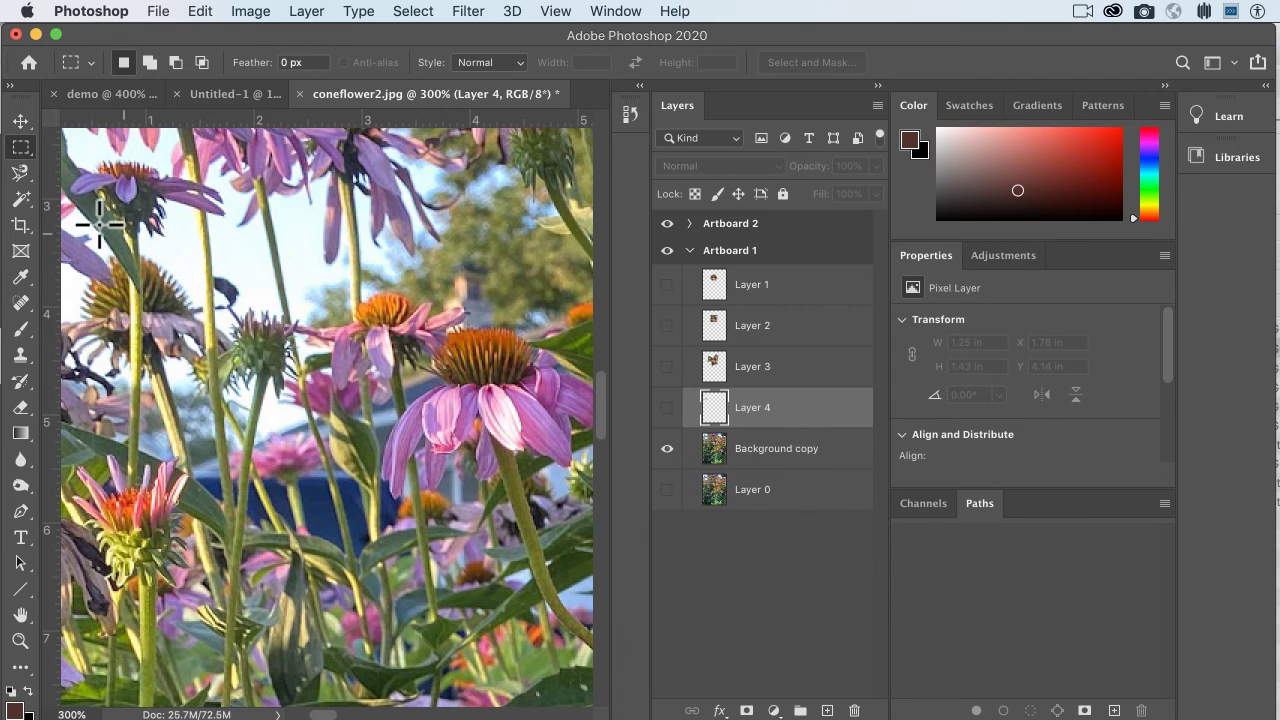
left_click_drag(176, 207, 530, 557)
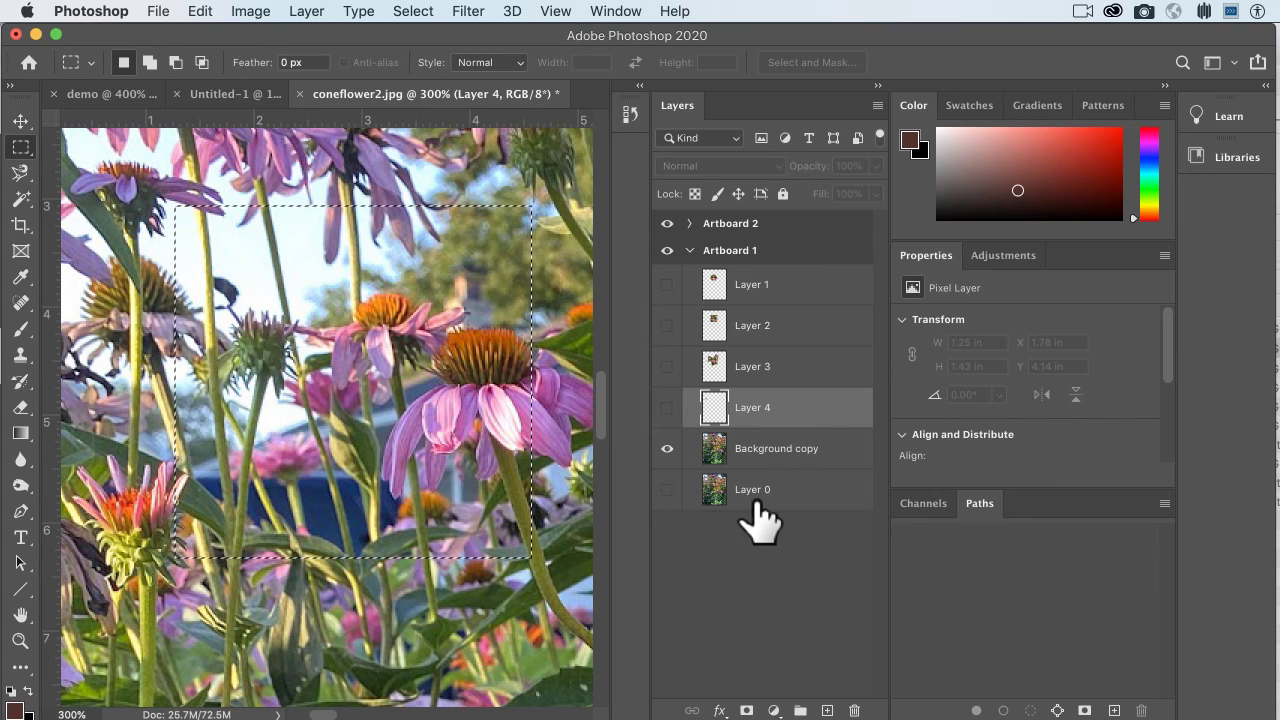
left_click(757, 460)
key("super+c")
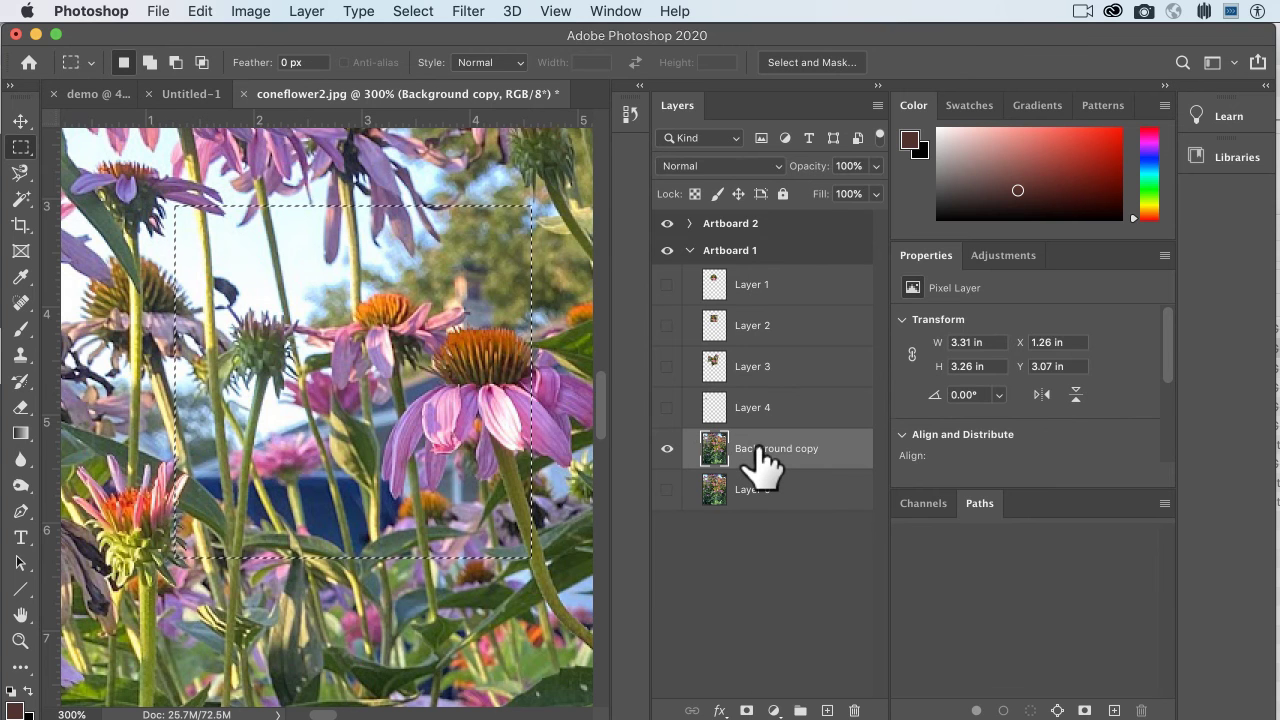
left_click(666, 449)
key("super+v")
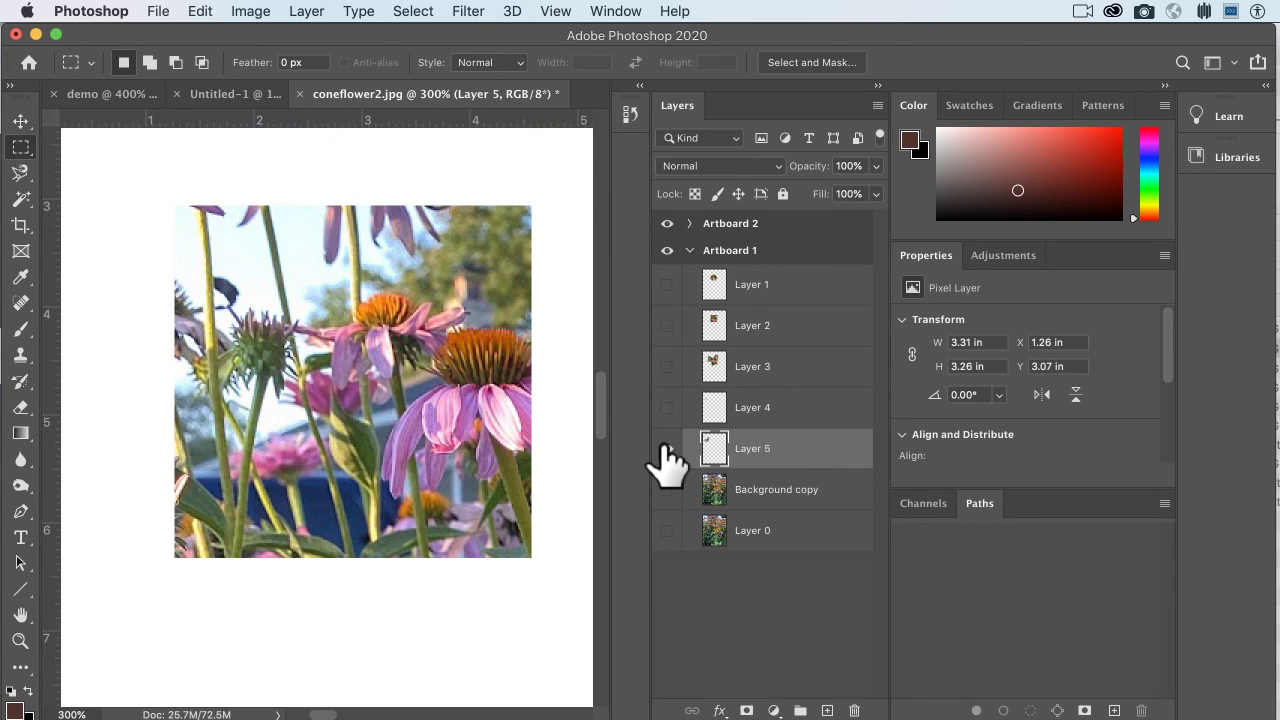
Delete a rectangle about 1.22 in by 2.01 in from the middle of the Layer 5 image, and deselect.
left_click_drag(283, 268, 414, 487)
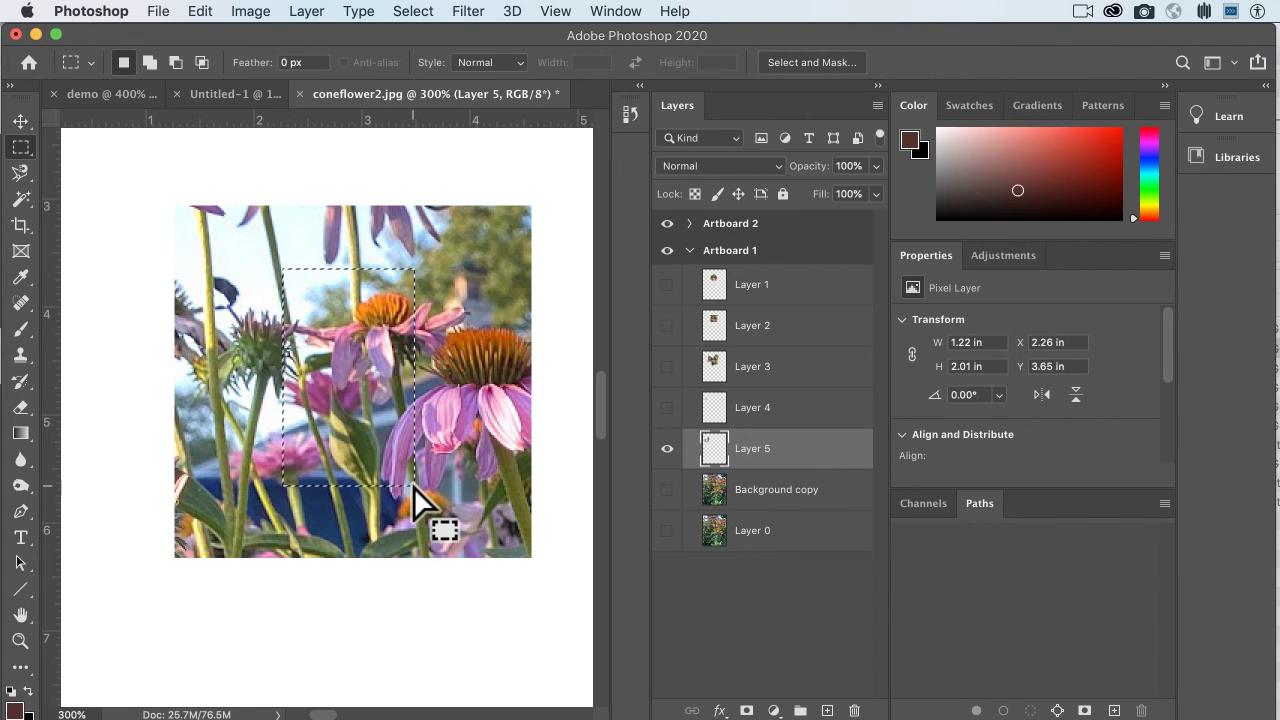
key("Delete")
key("super+d")
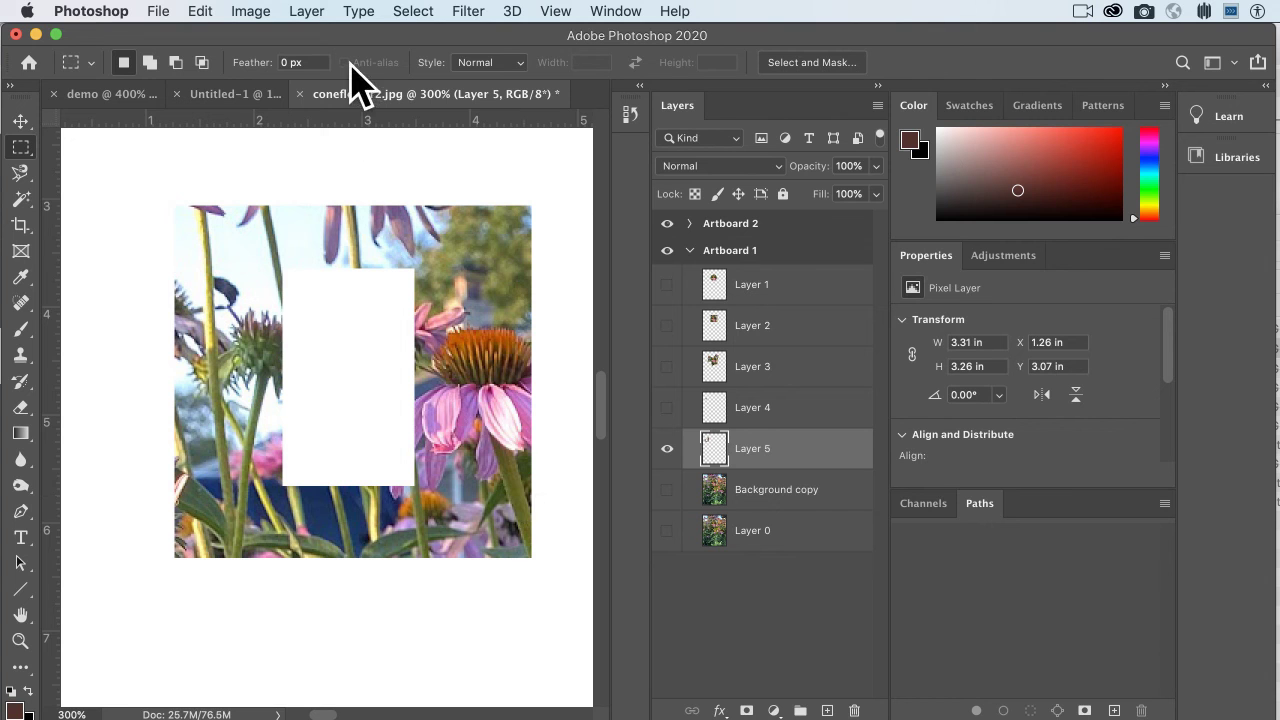
Hide Layer 5 and make Background copy visible.
left_click(690, 251)
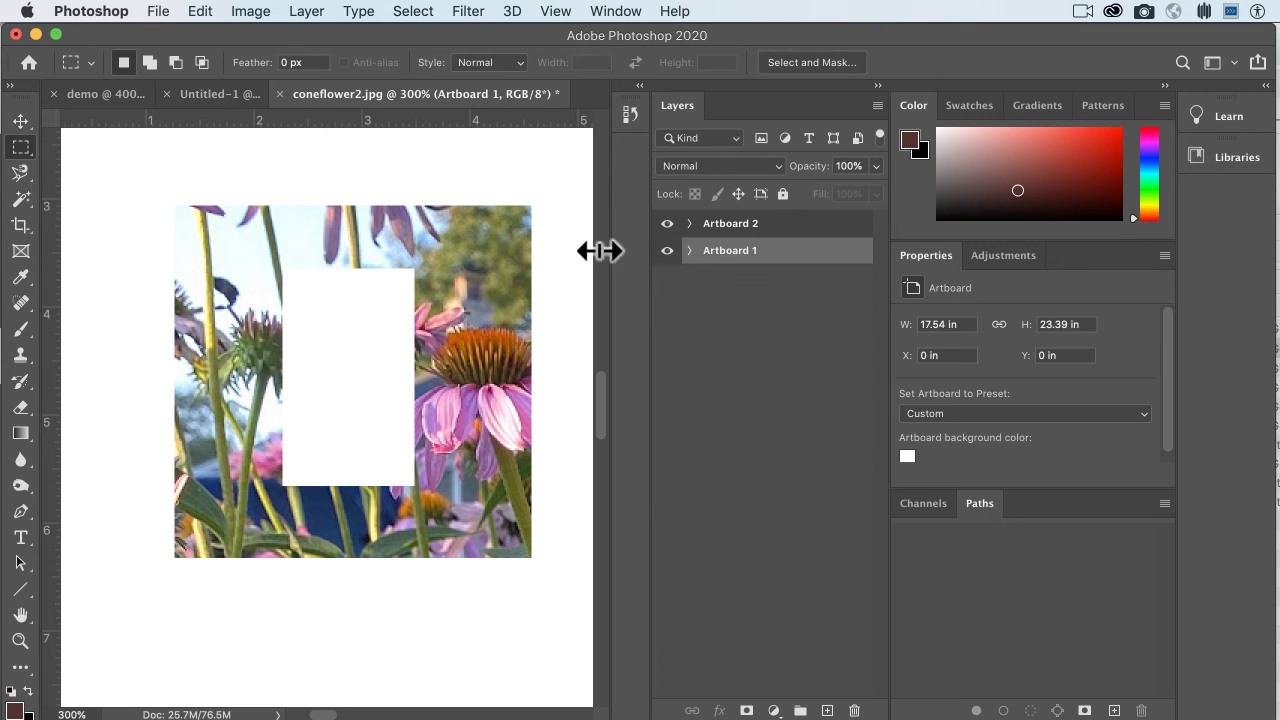
left_click(690, 251)
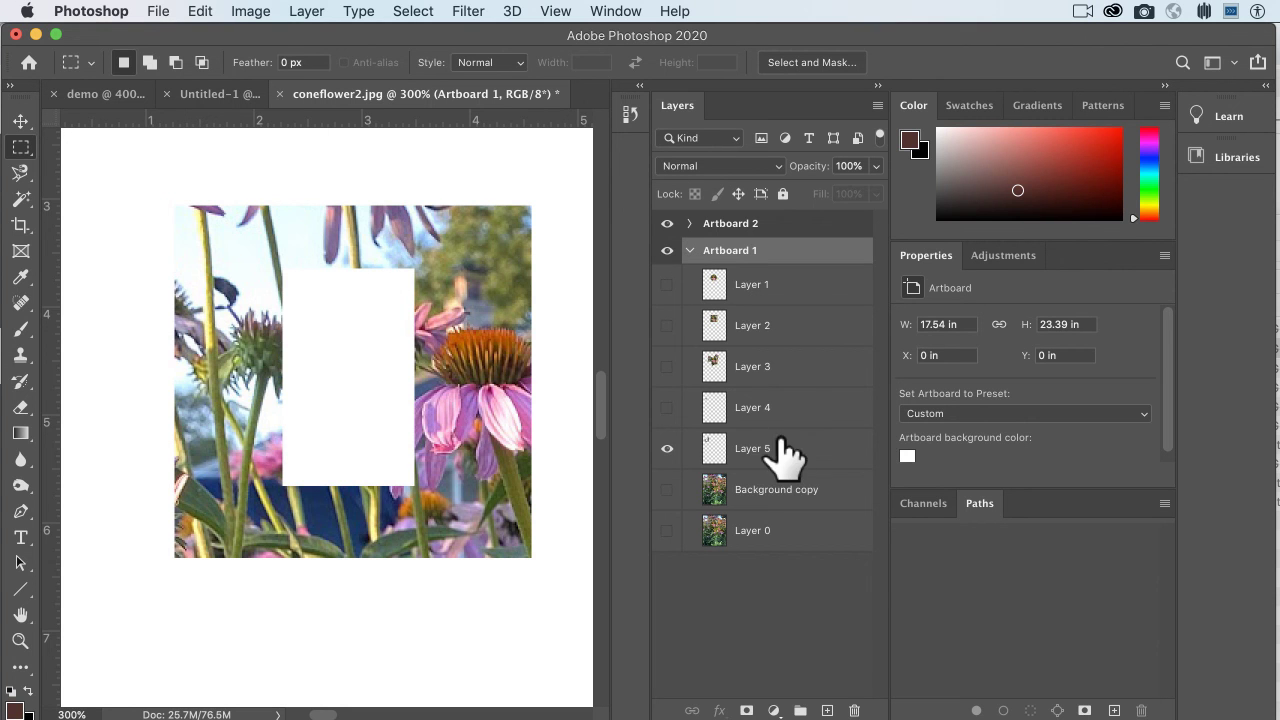
left_click(667, 488)
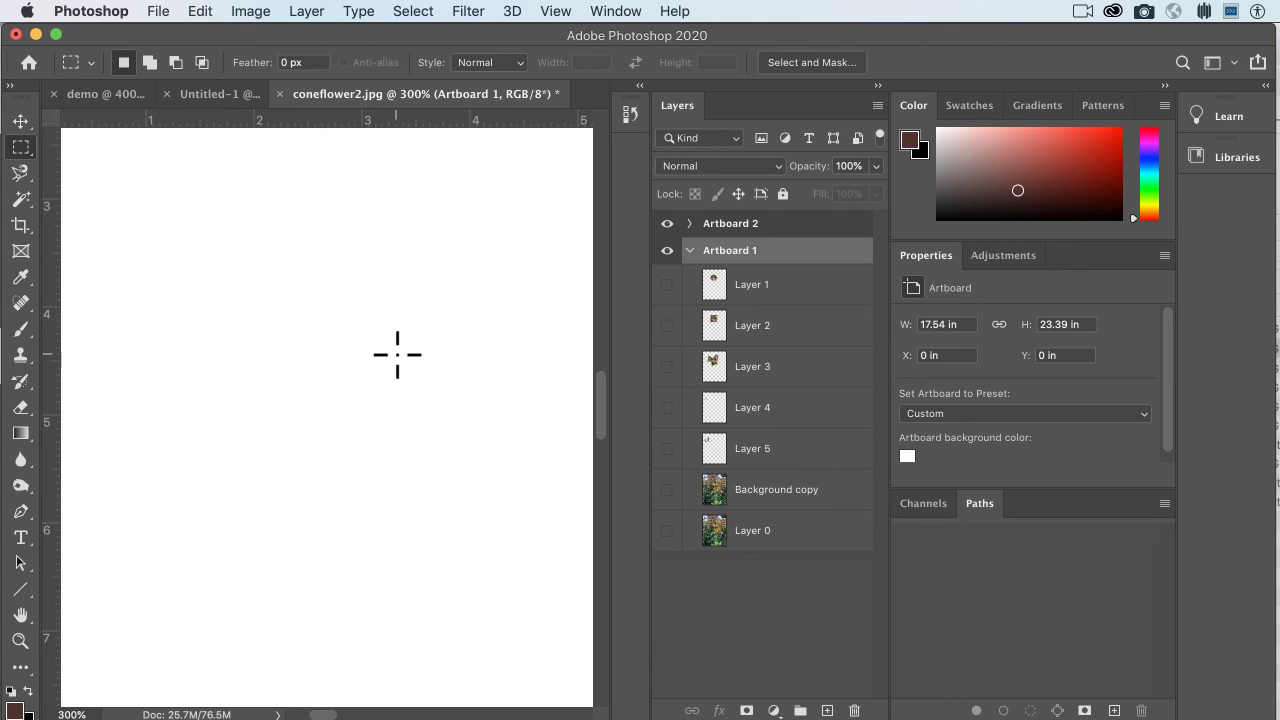
left_click(667, 489)
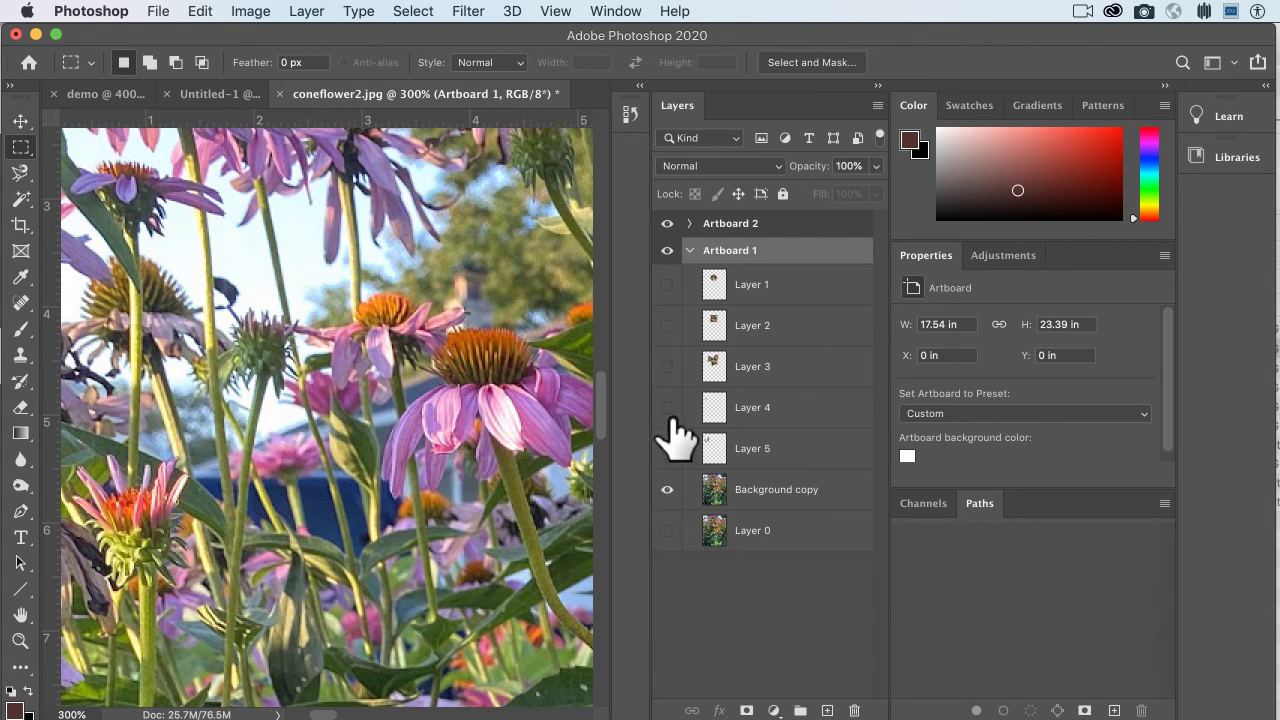
Set the marquee feather to 50 px and draw large feathered selections across the flowers.
left_click(311, 59)
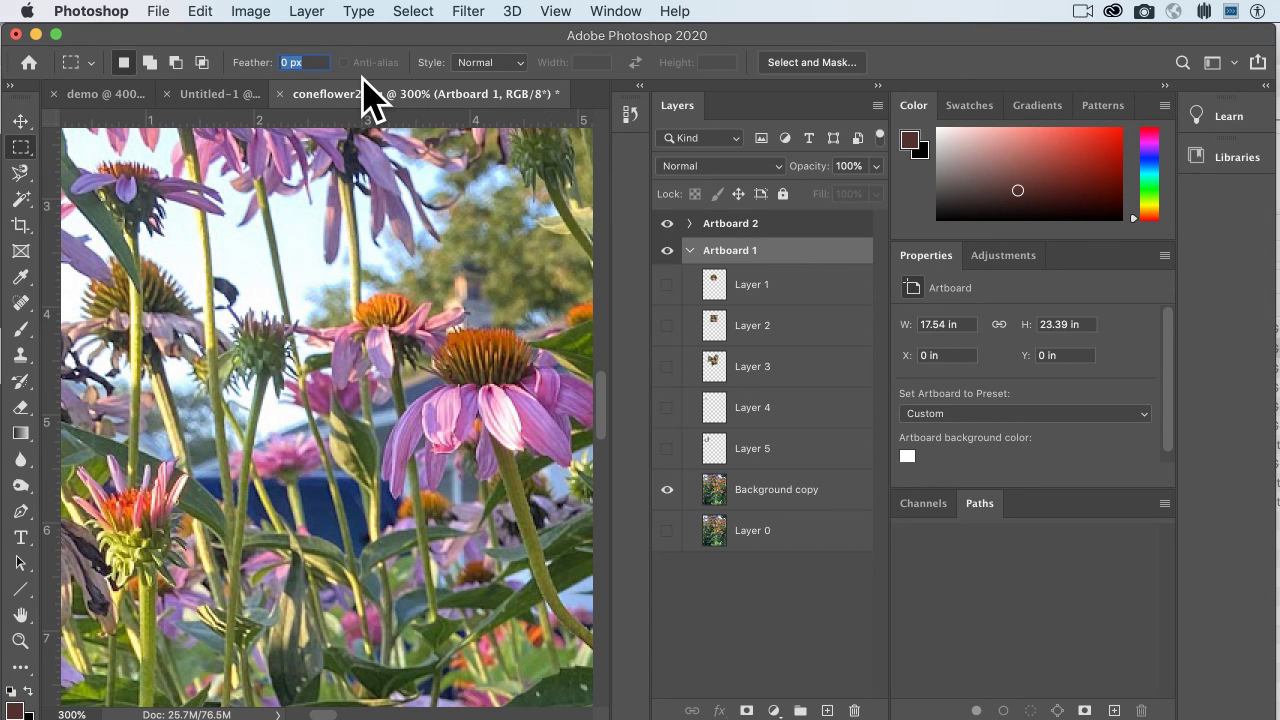
type("50")
left_click_drag(195, 218, 493, 611)
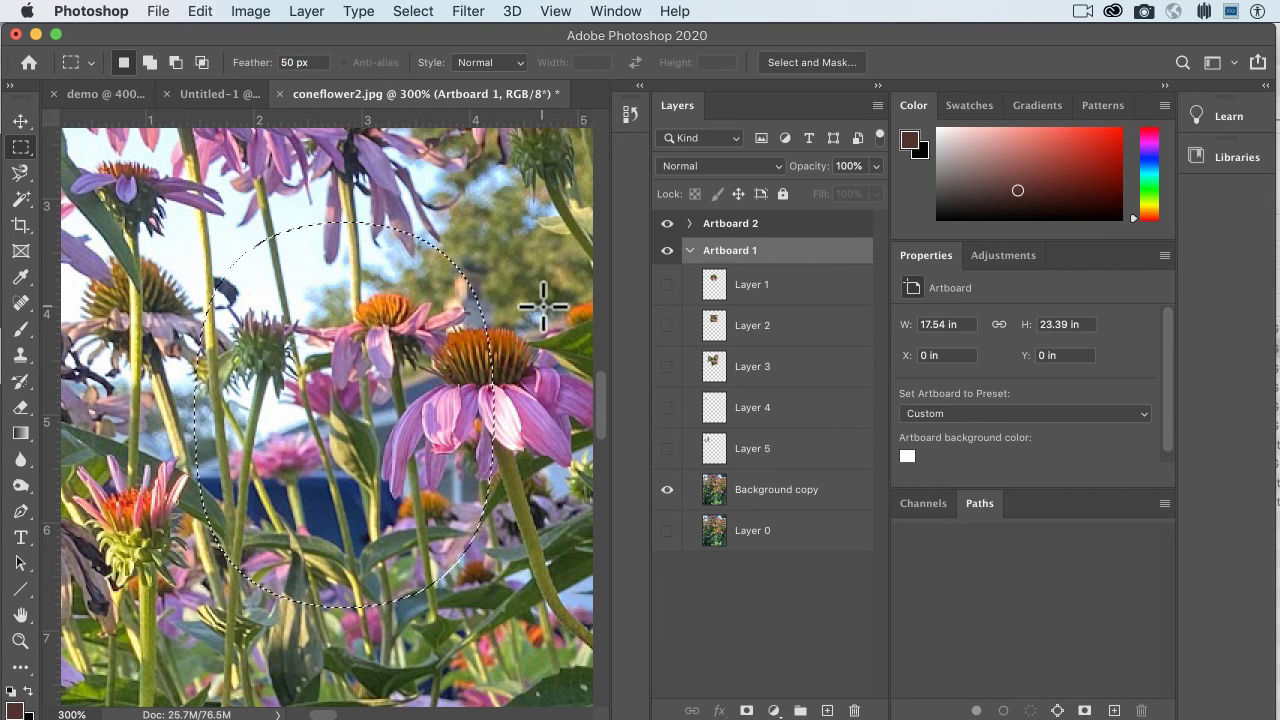
left_click(358, 314)
left_click_drag(151, 204, 527, 597)
Clear the selection and draw a new marquee about 2.8 in by 2.9 in over the flowers with a 10 px feather.
double_click(288, 62)
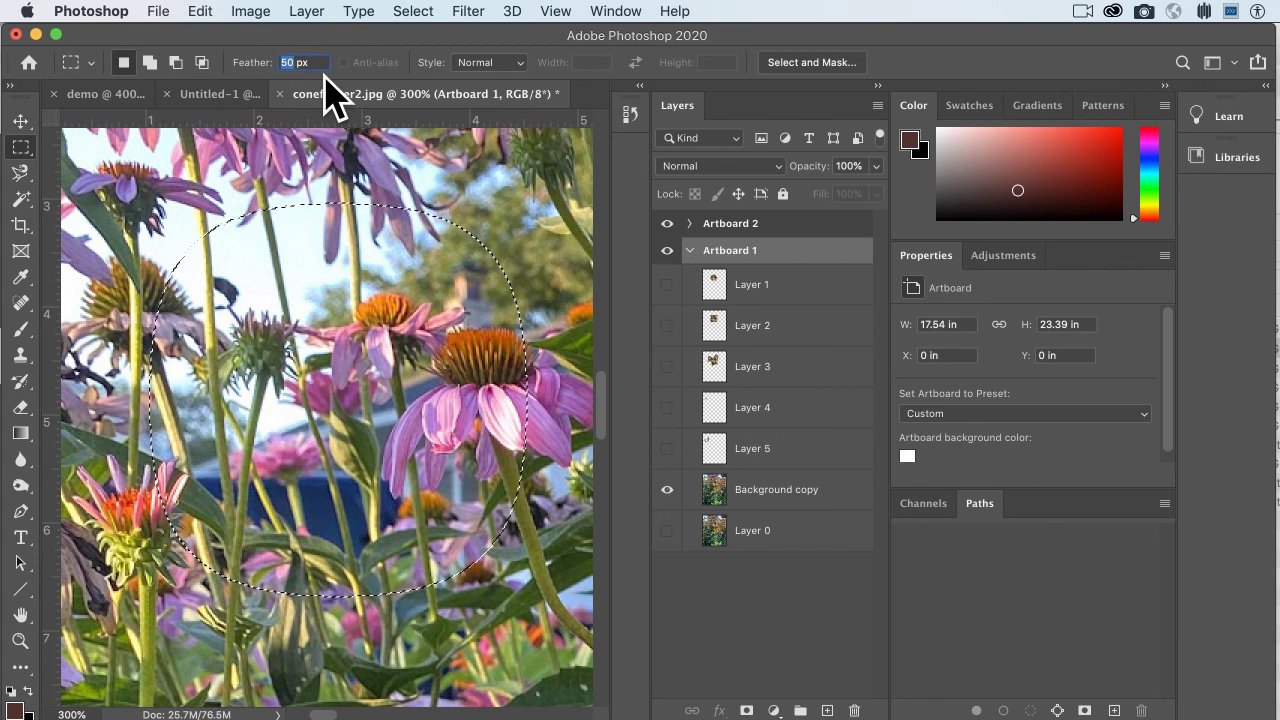
key("super+d")
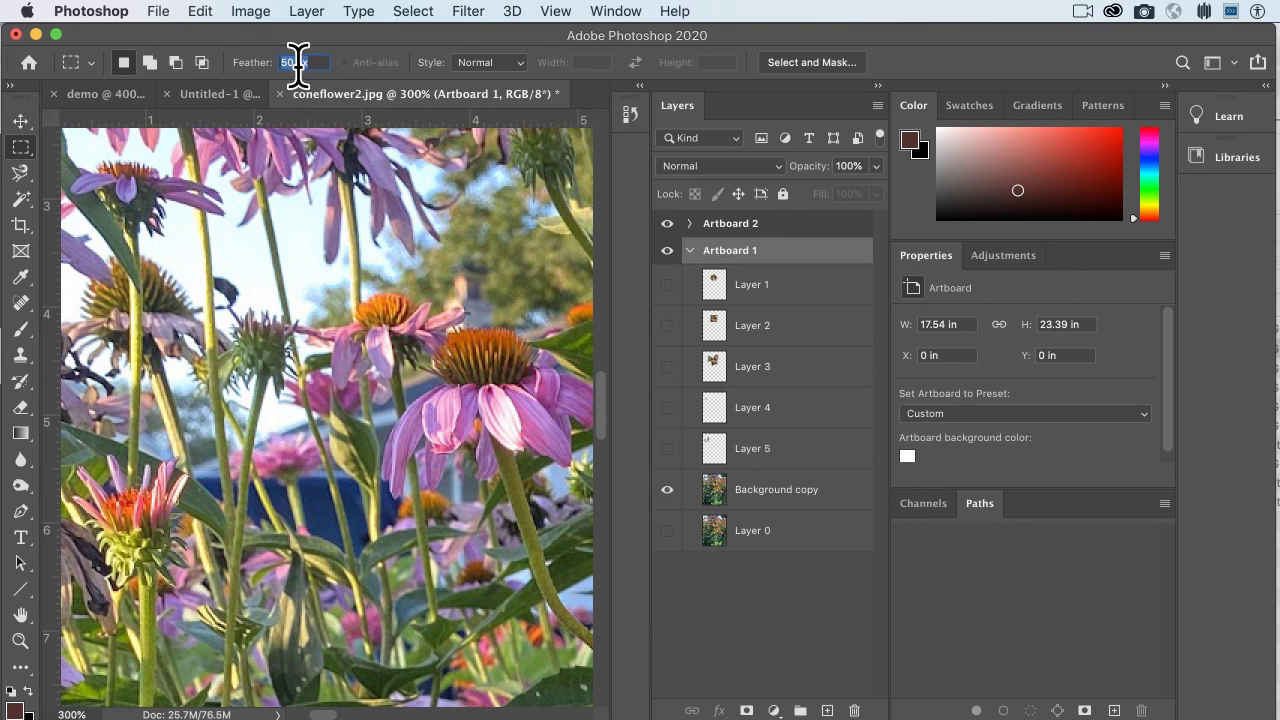
type("10")
key("Return")
left_click_drag(195, 200, 498, 515)
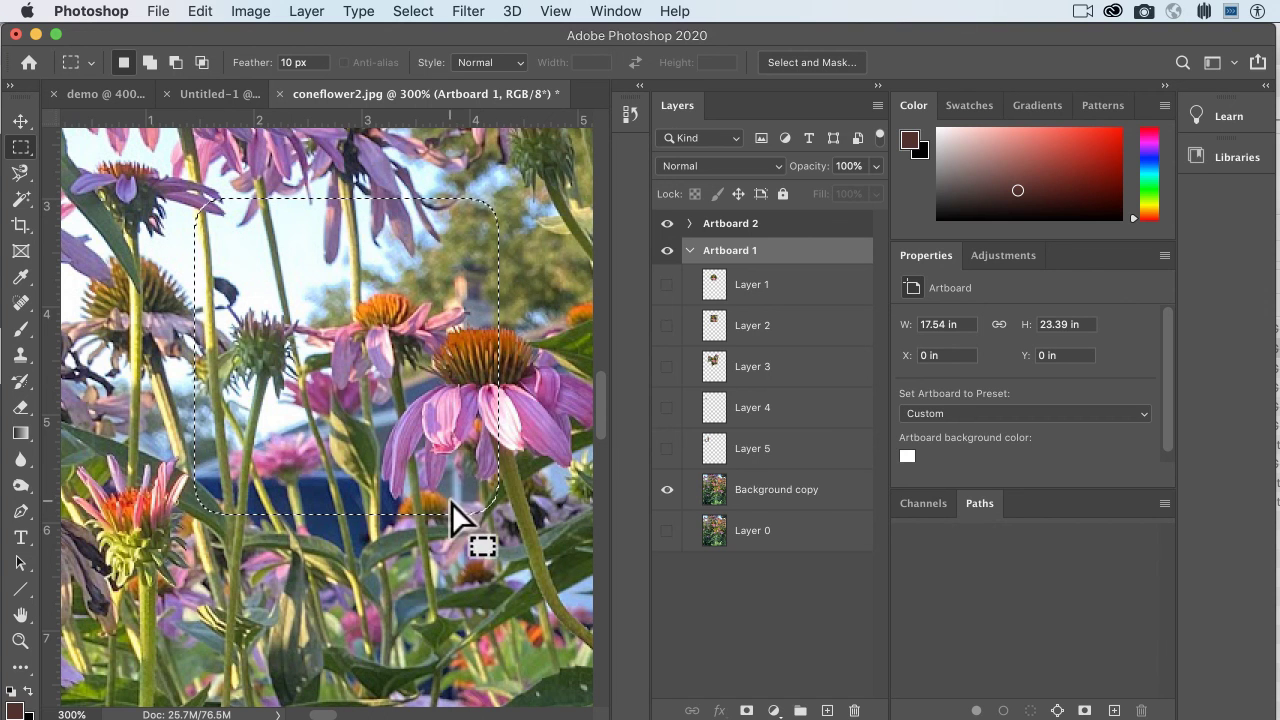
Copy the feathered selection from Background copy onto a new layer and hide Background copy.
left_click(772, 458)
left_click(778, 500)
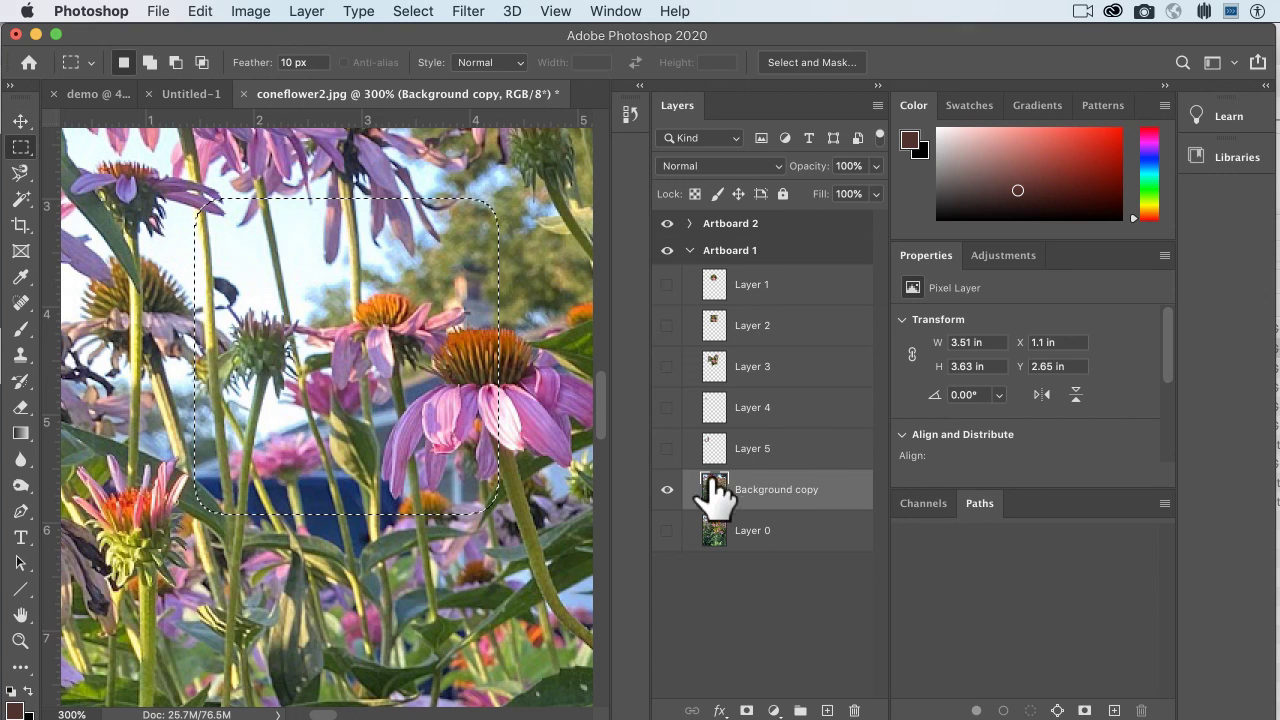
left_click(671, 492)
key("super+v")
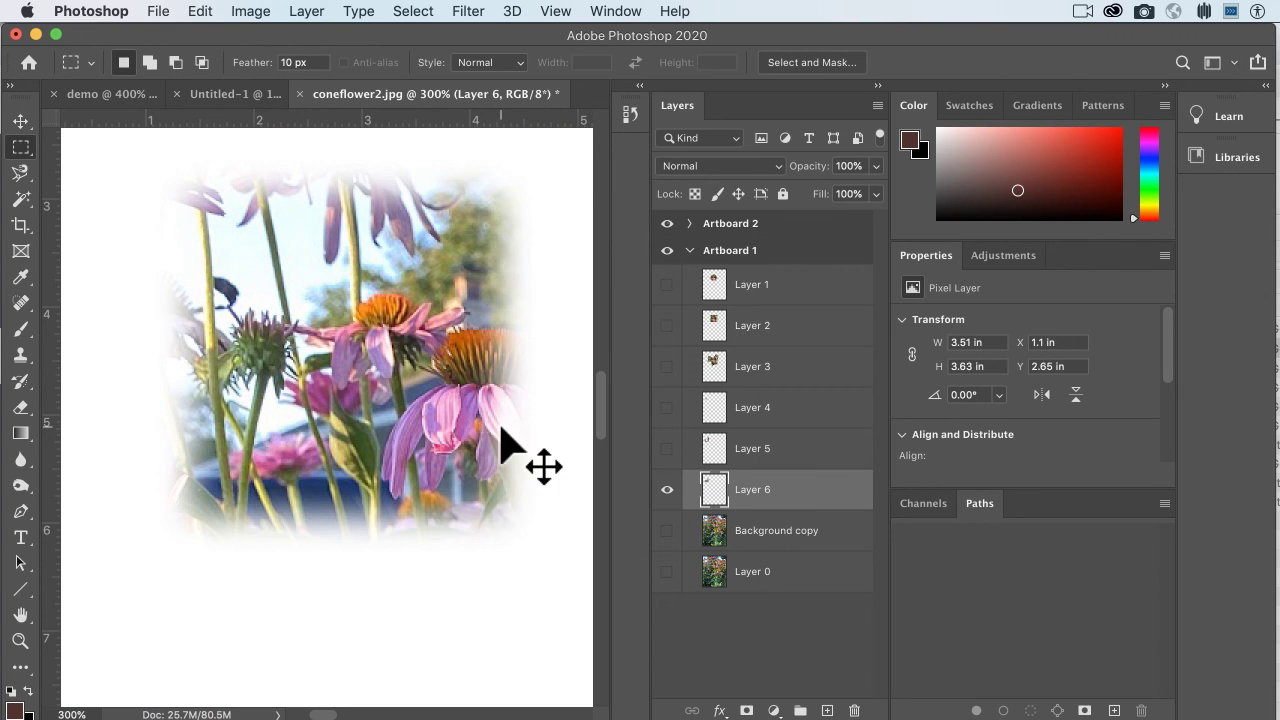
Hide Layer 6 and, with Background copy active, draw a marquee about 3 in by 4 in with a 40 px feather.
key("super+minus")
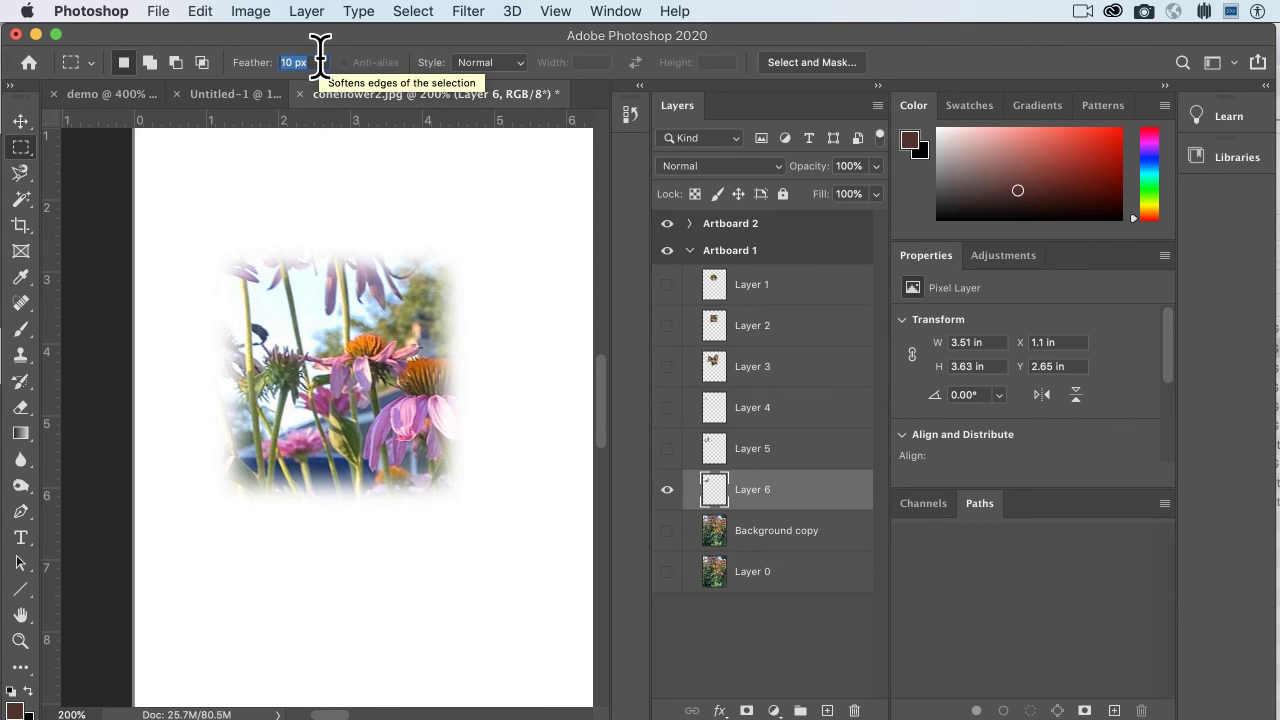
type("0")
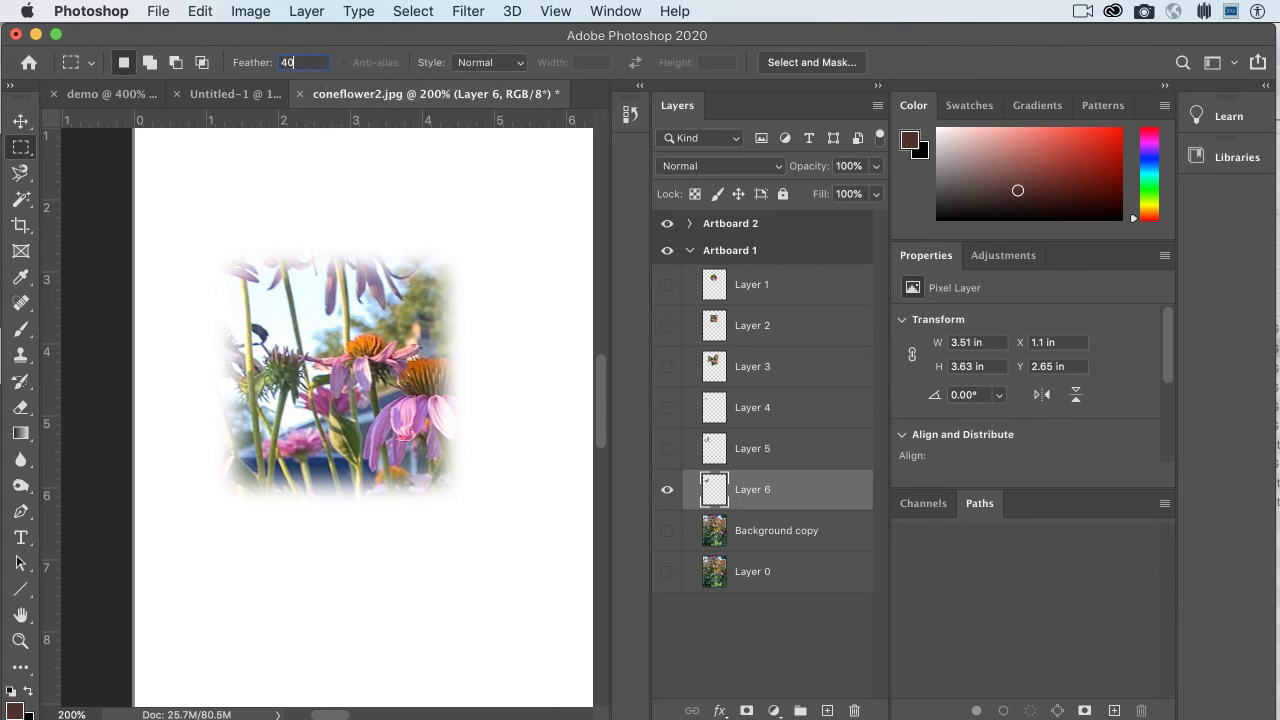
key("Return")
left_click(667, 489)
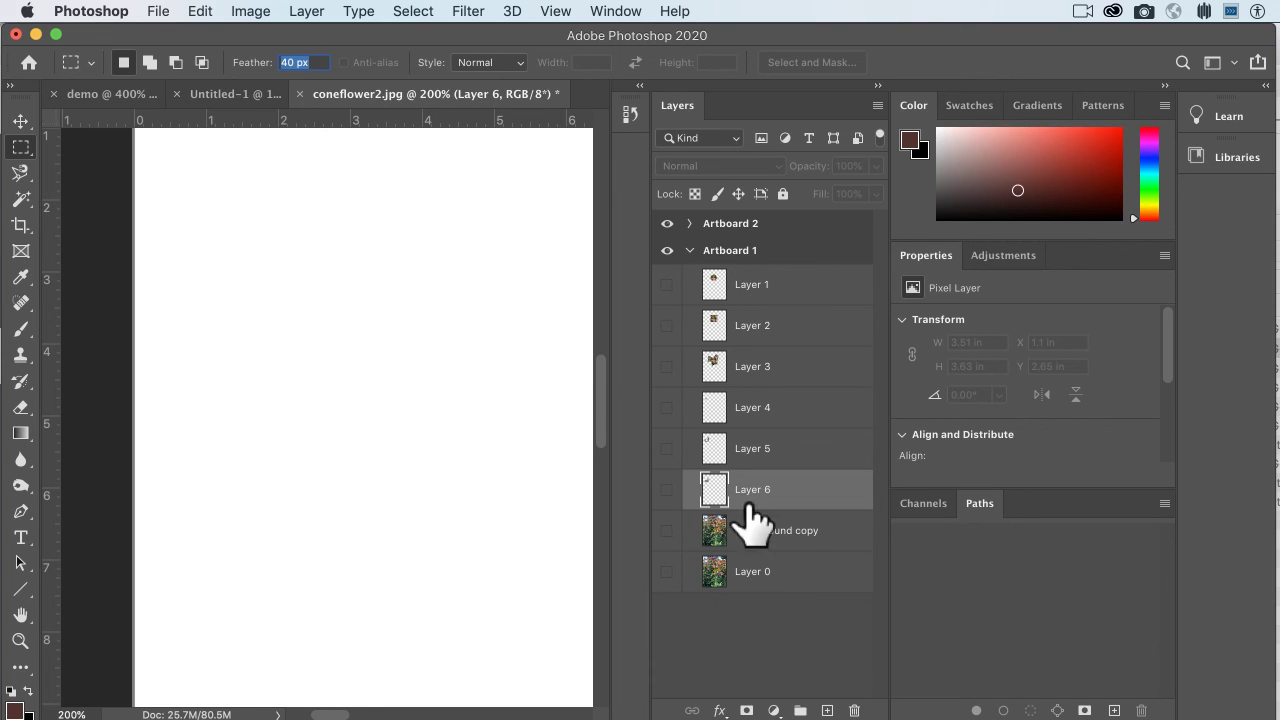
left_click(815, 530)
left_click_drag(269, 214, 482, 505)
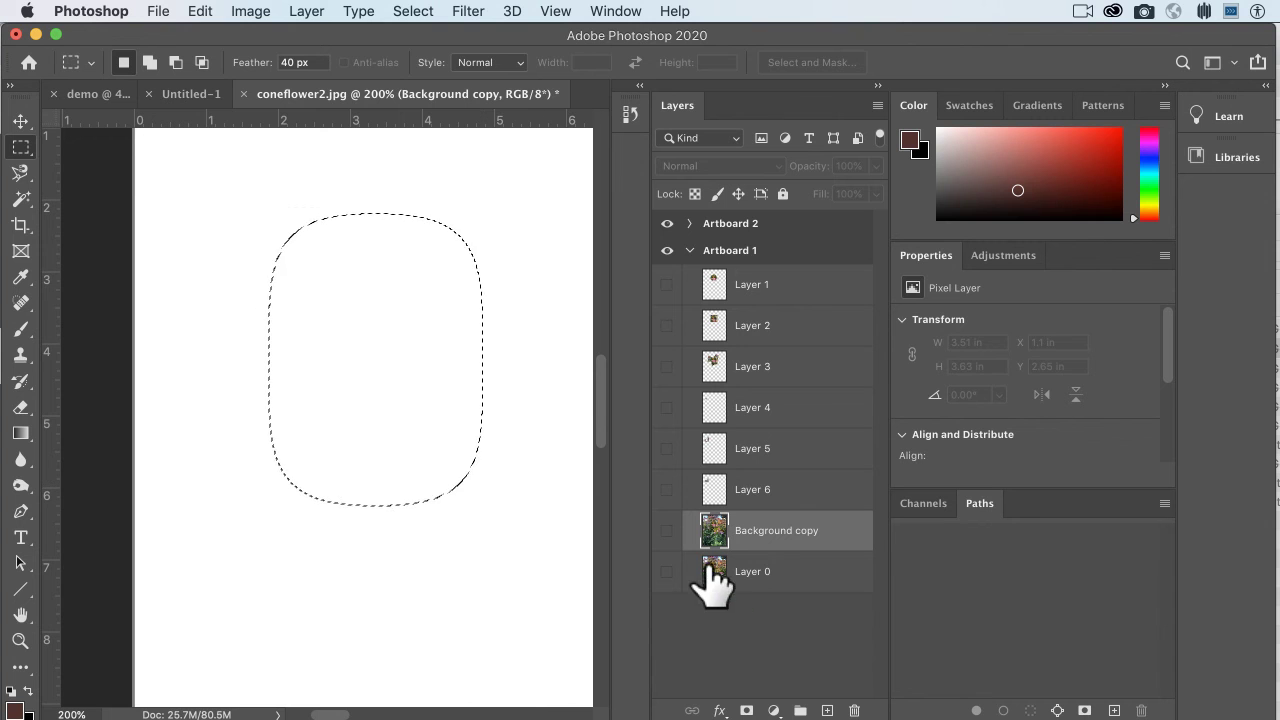
Copy the 40 px feathered selection of Background copy onto a new layer, and hide that new layer after viewing it.
left_click(667, 530)
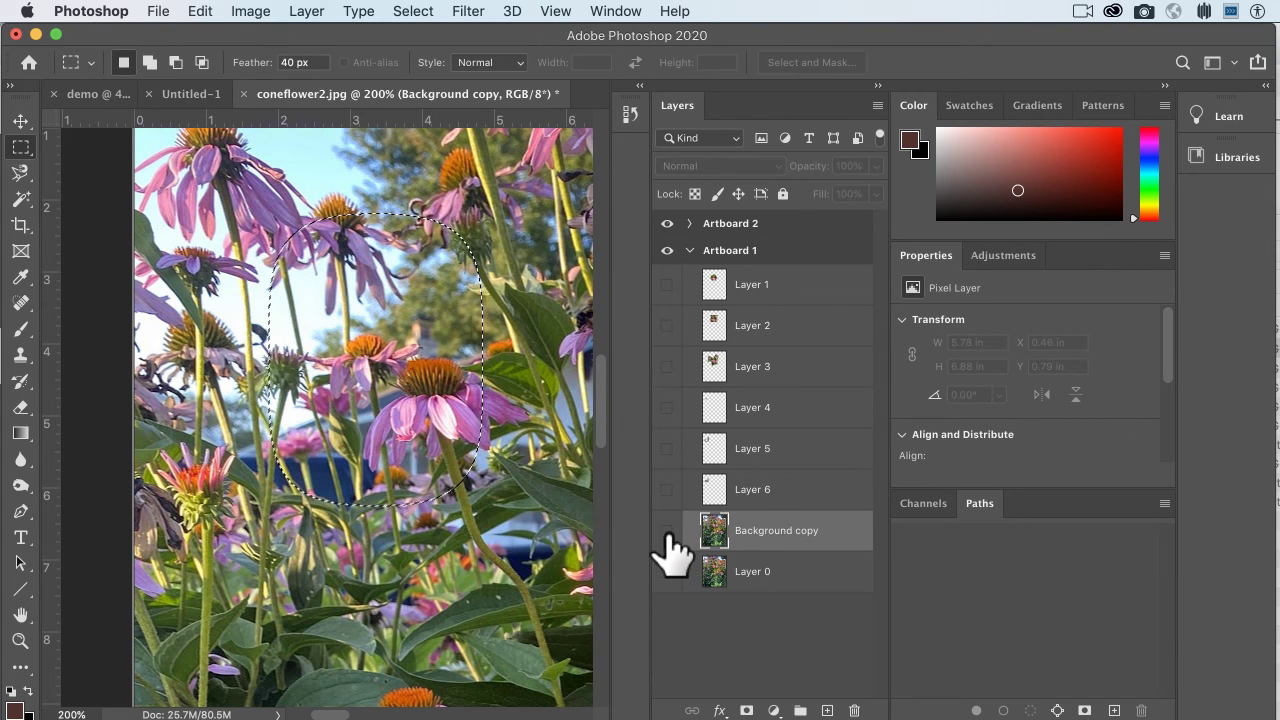
left_click(667, 533)
key("ctrl+j")
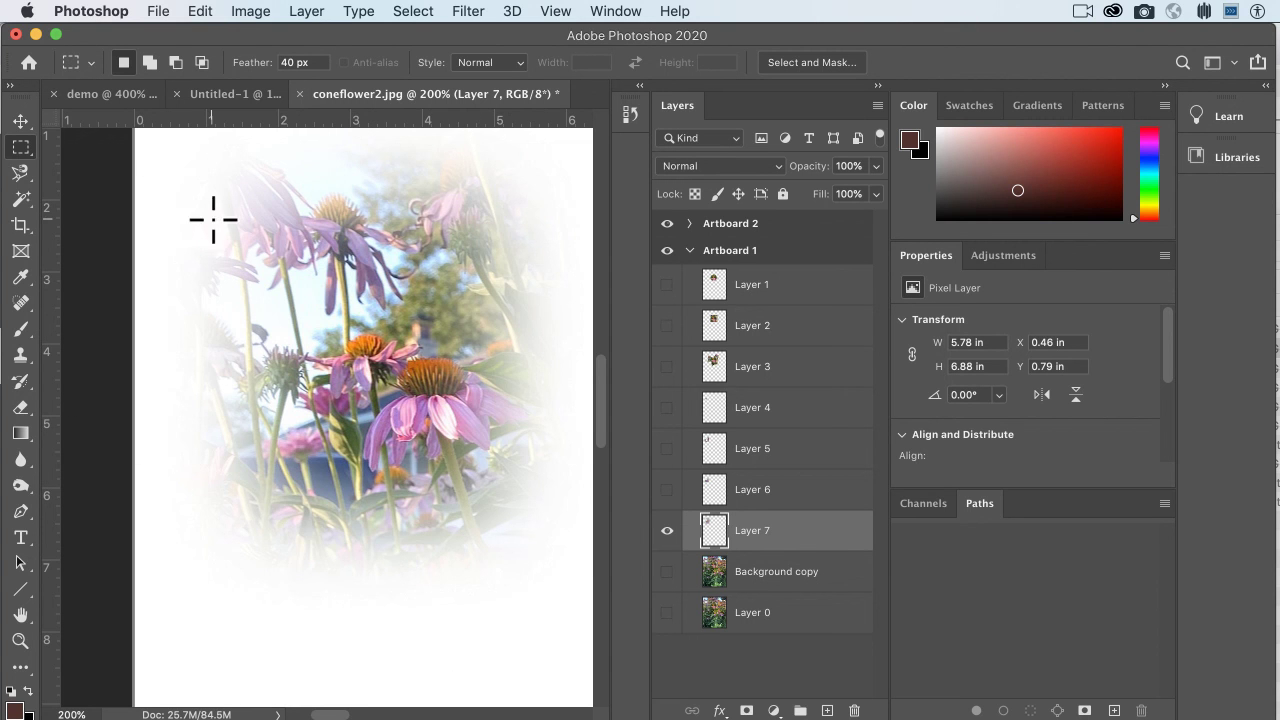
key("ctrl+minus")
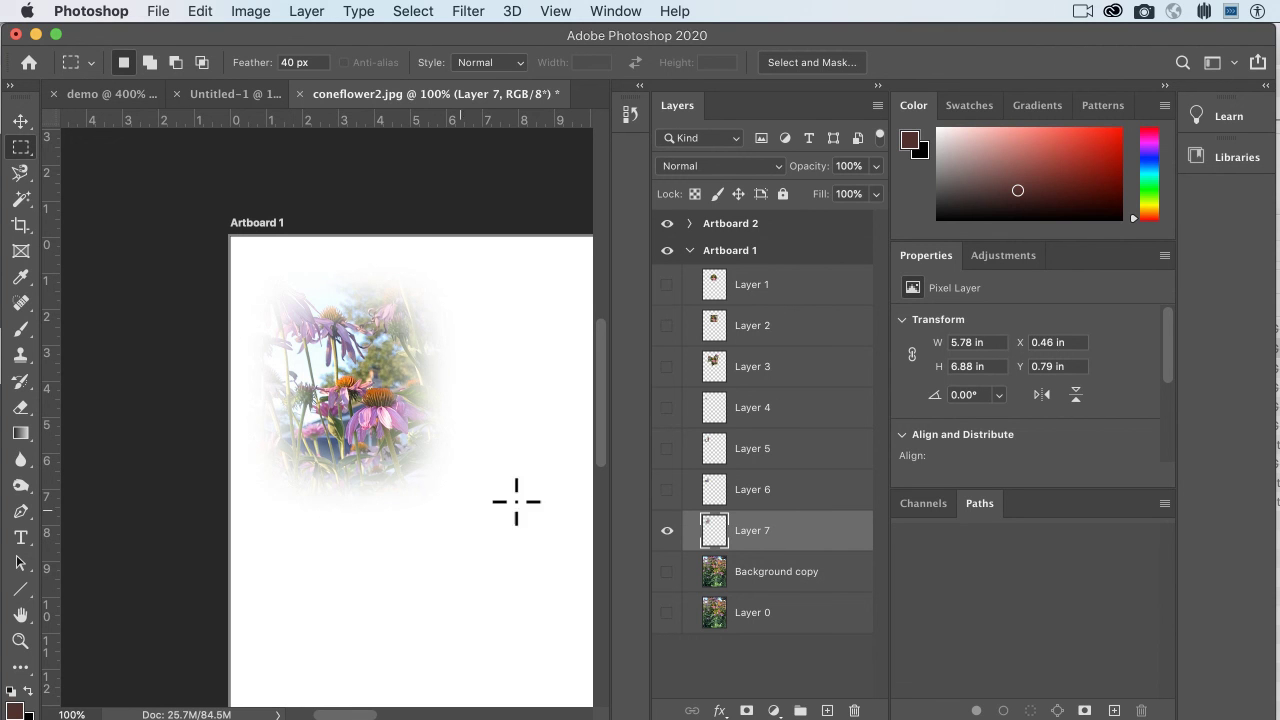
left_click(665, 531)
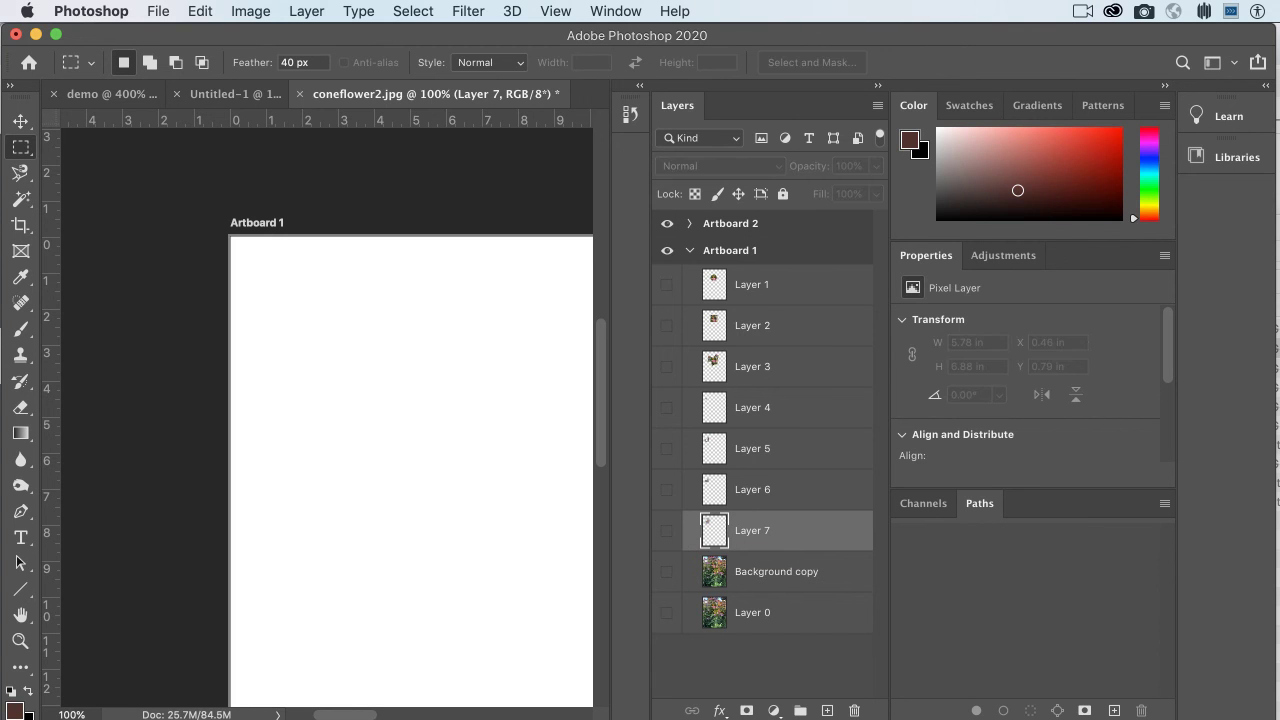